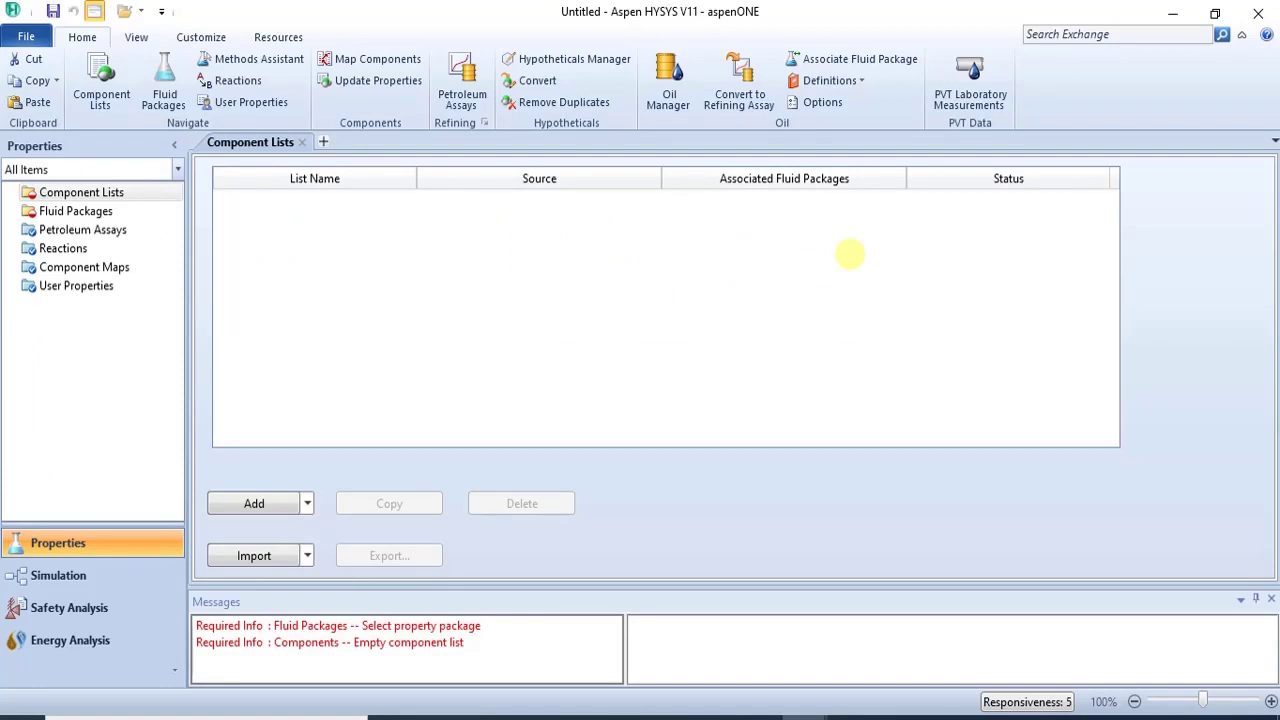
Step: Switch to Excel to review the Crude_Oil_Qua_Iboe_assay_xls.xlsx sheet, and return to the untitled Aspen HYSYS case
left_click(850, 716)
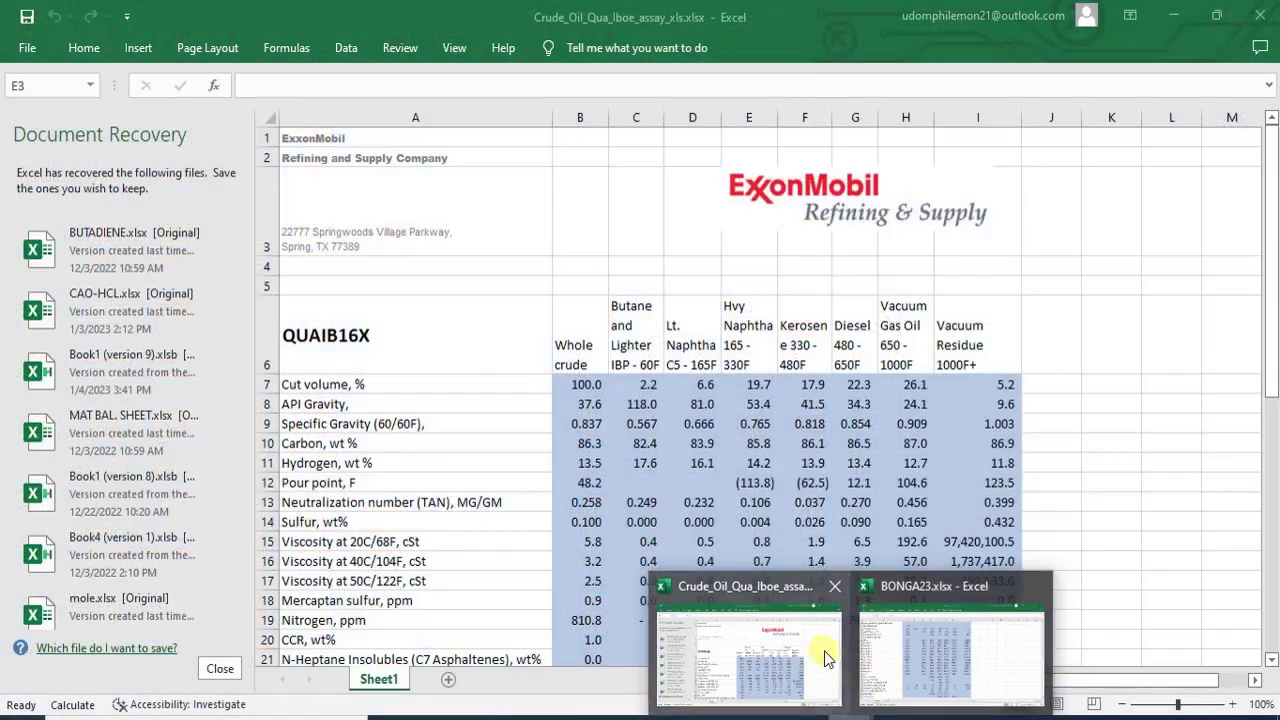
left_click(821, 650)
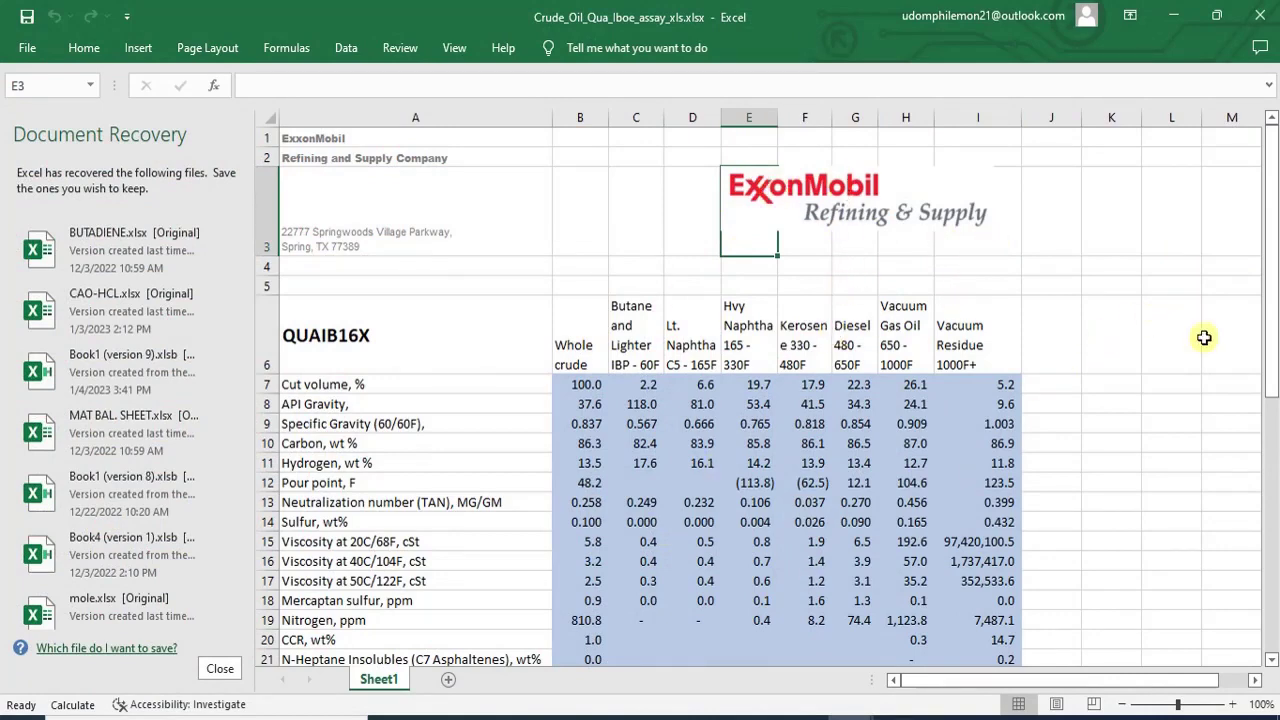
left_click_drag(1272, 306, 1188, 272)
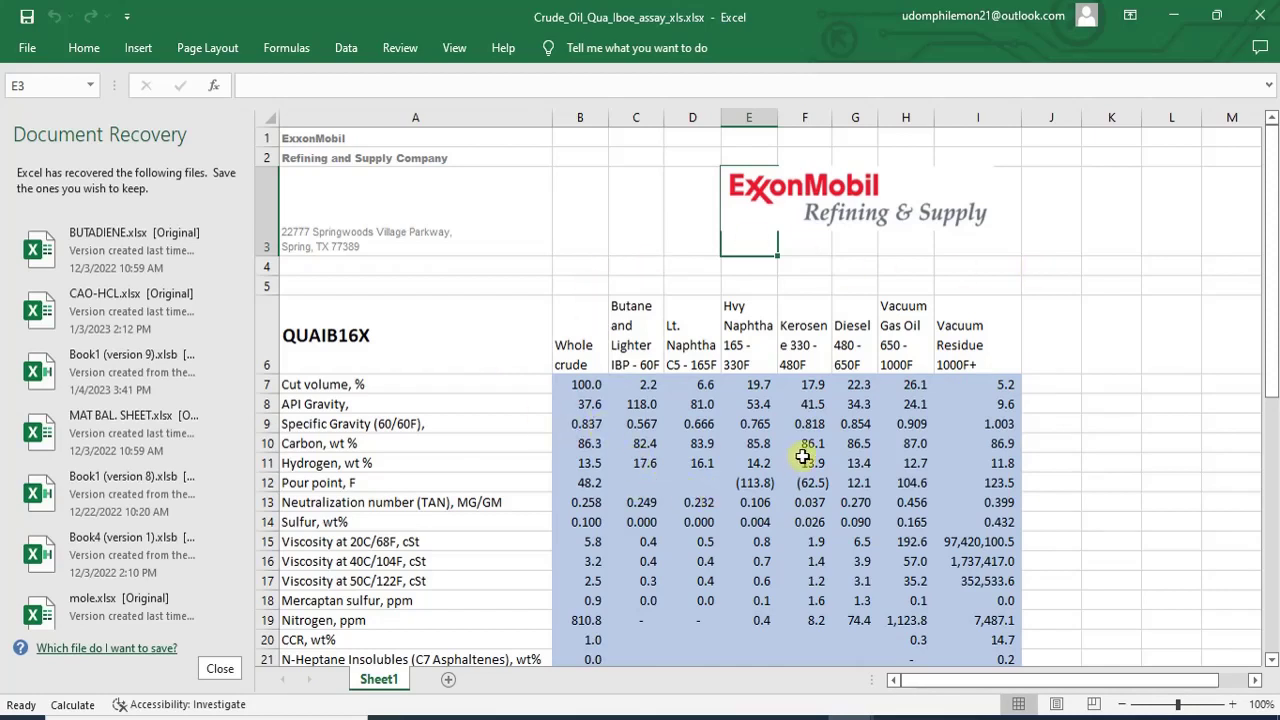
mouse_move(805, 716)
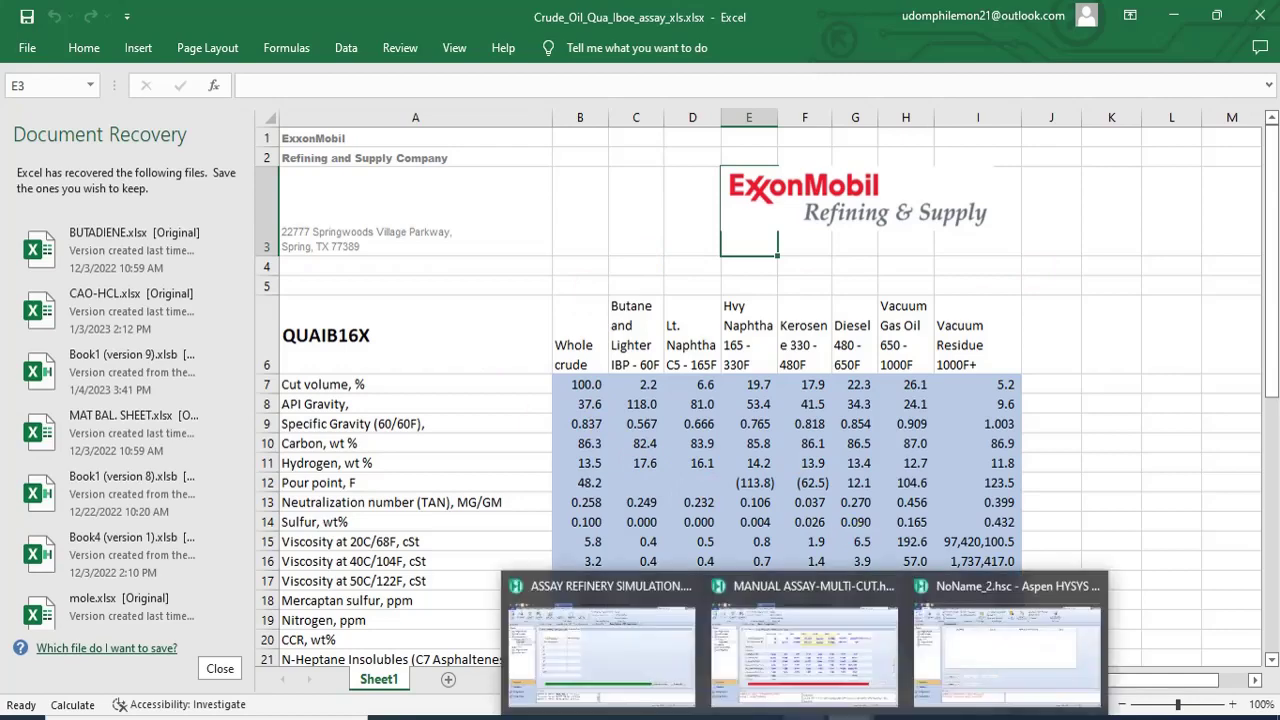
left_click(1000, 640)
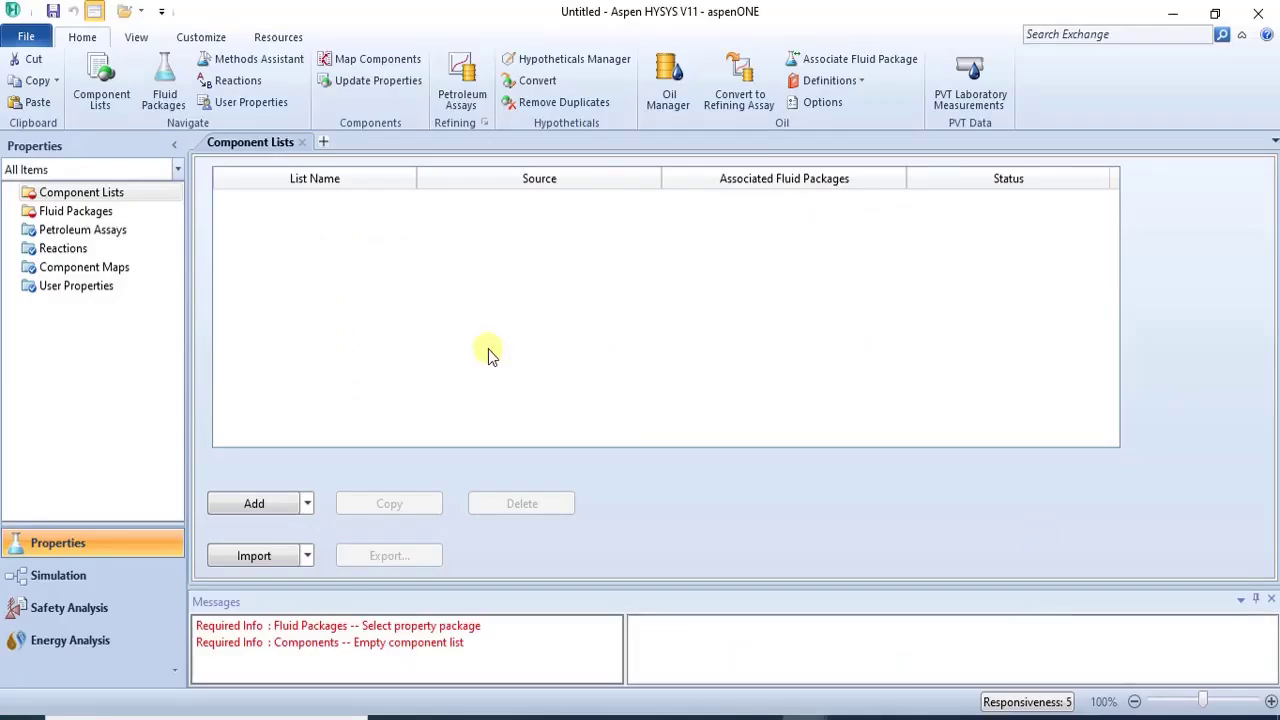
Step: Start a new petroleum assay import from file with Exxon Mobil as the assay data format
left_click(92, 230)
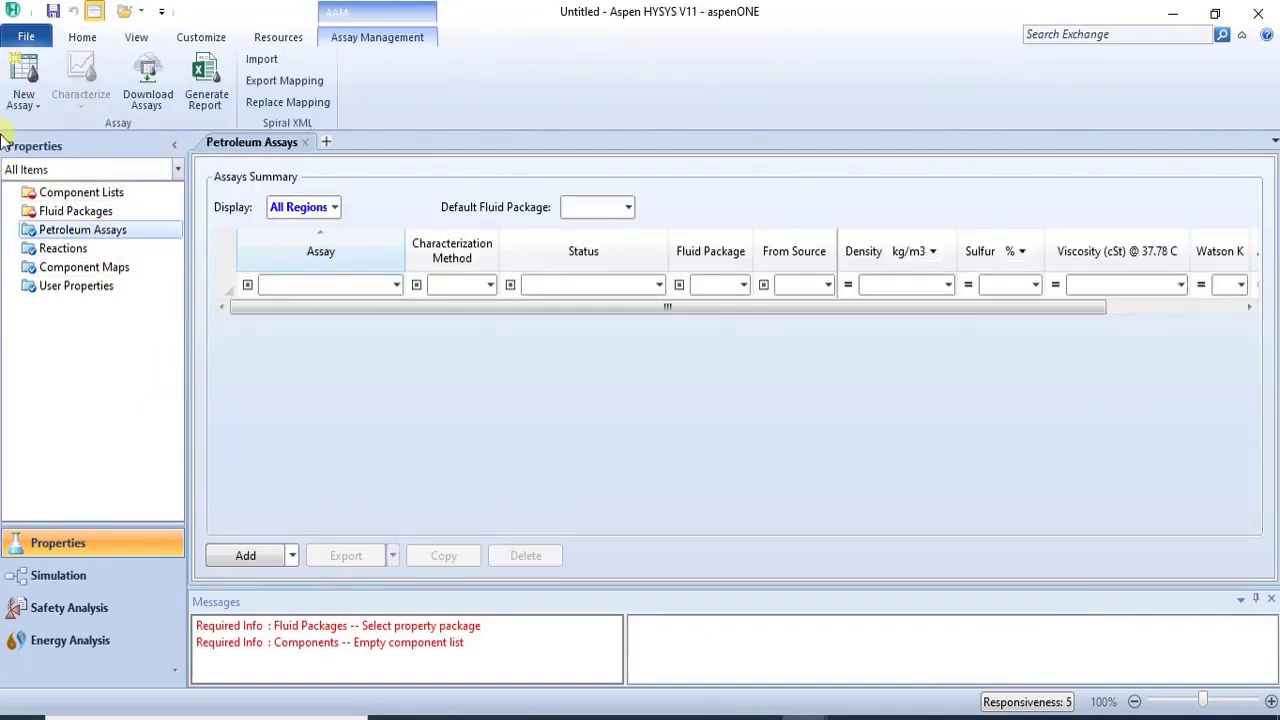
left_click(40, 106)
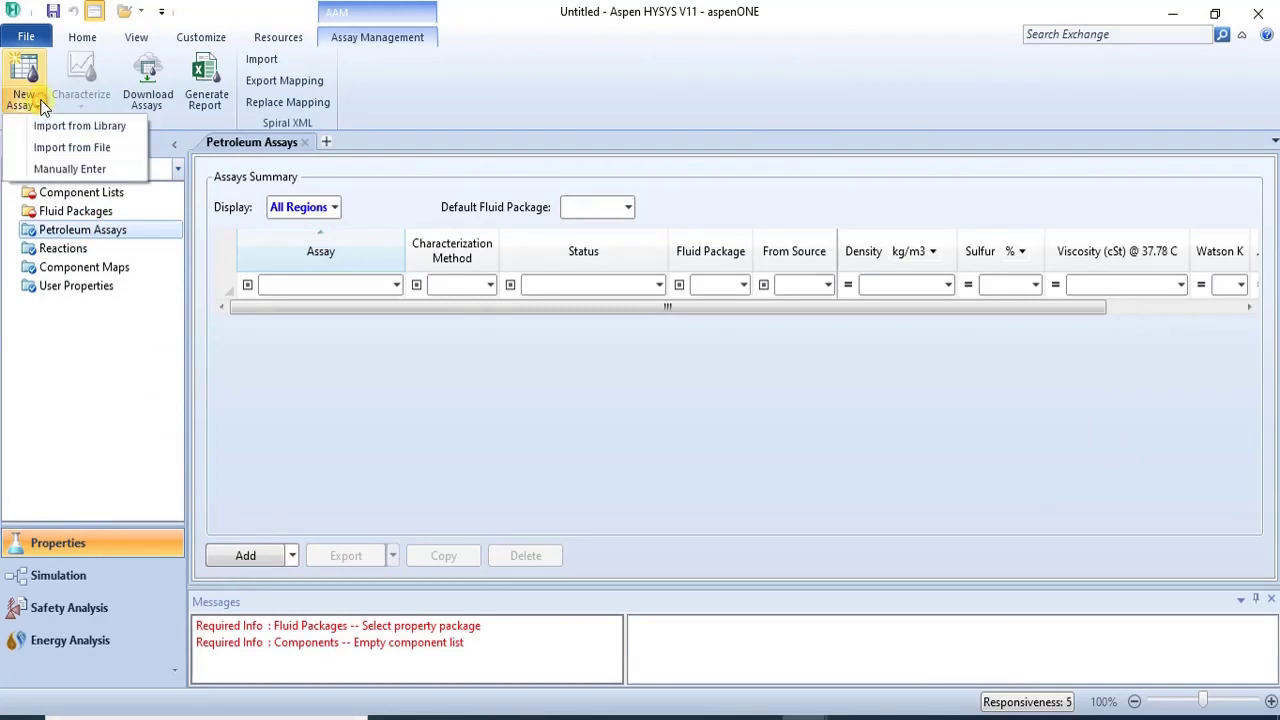
left_click(90, 148)
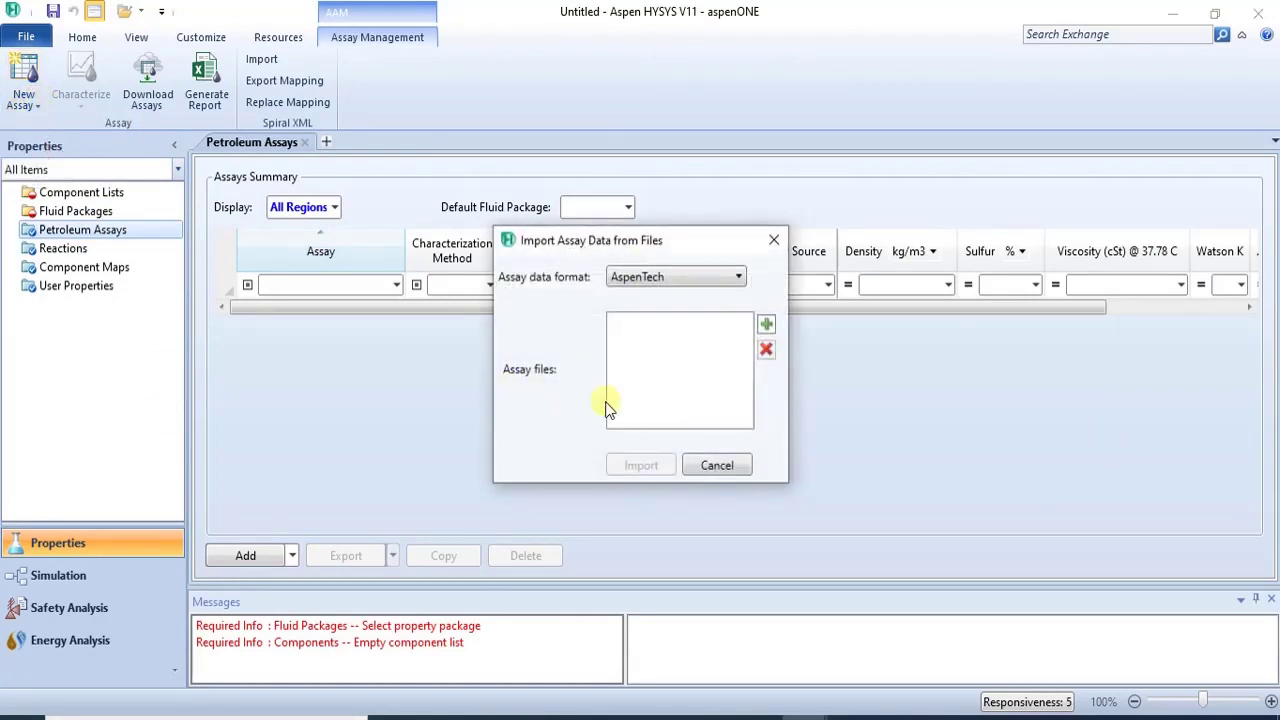
left_click(738, 277)
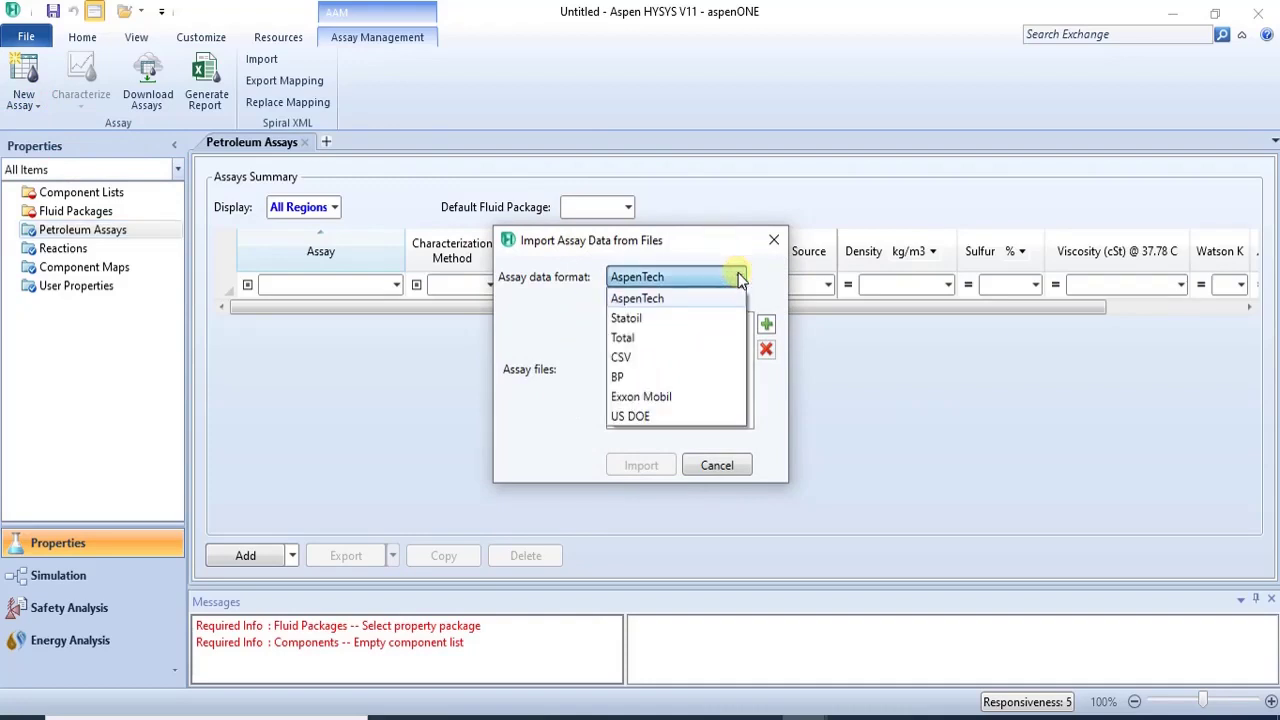
left_click(677, 398)
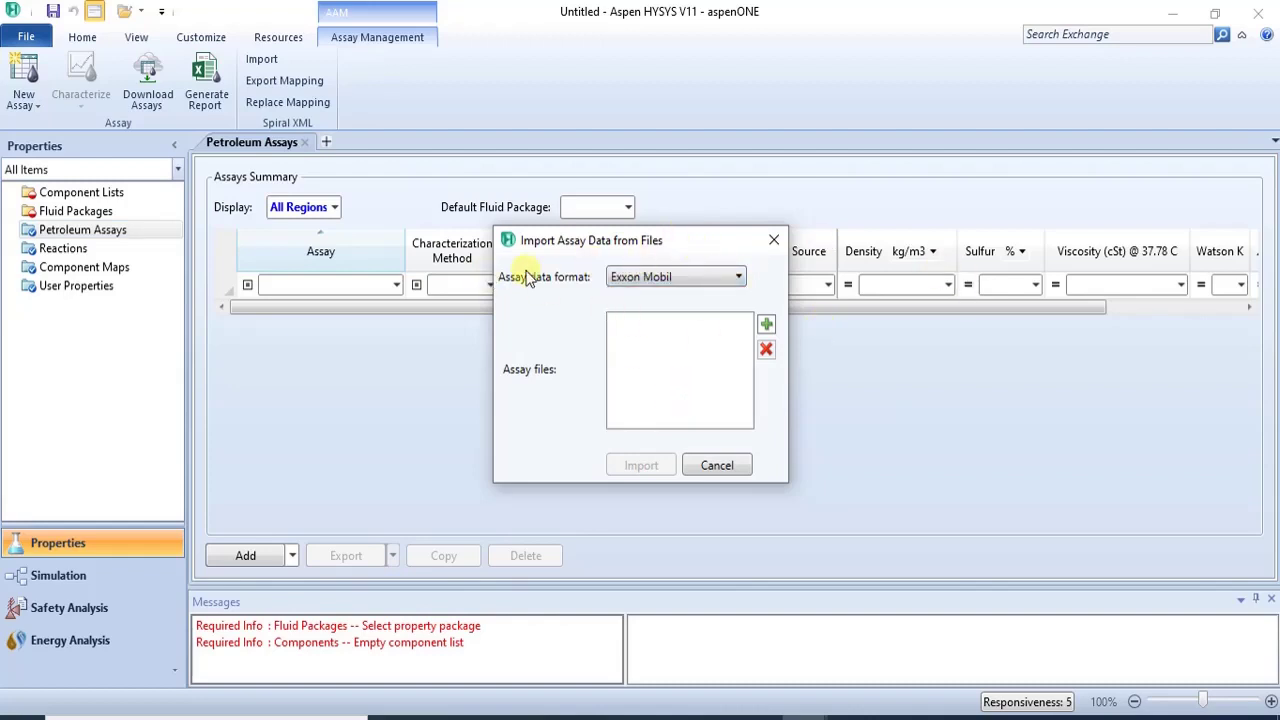
Step: Add Crude_Oil_Qua_Iboe_assay_xls.xlsx from the YOUTUBE DOCS folder as the assay file and import it
left_click(766, 325)
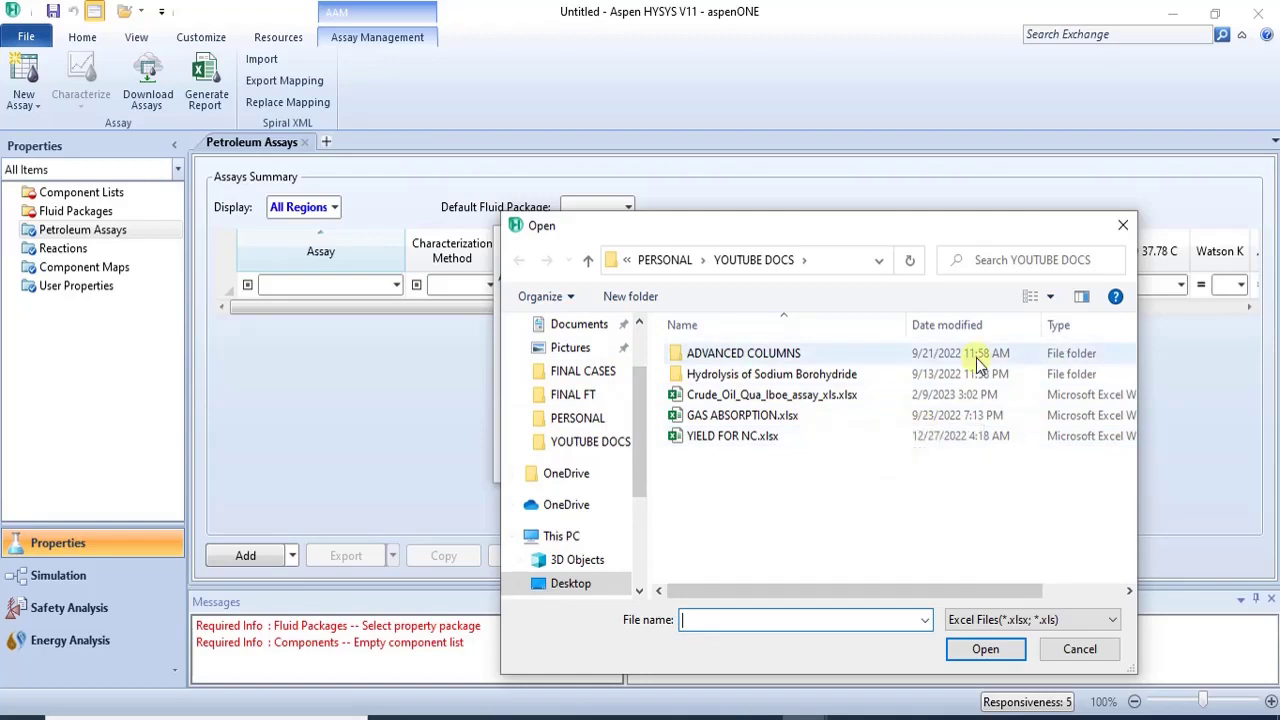
left_click(930, 395)
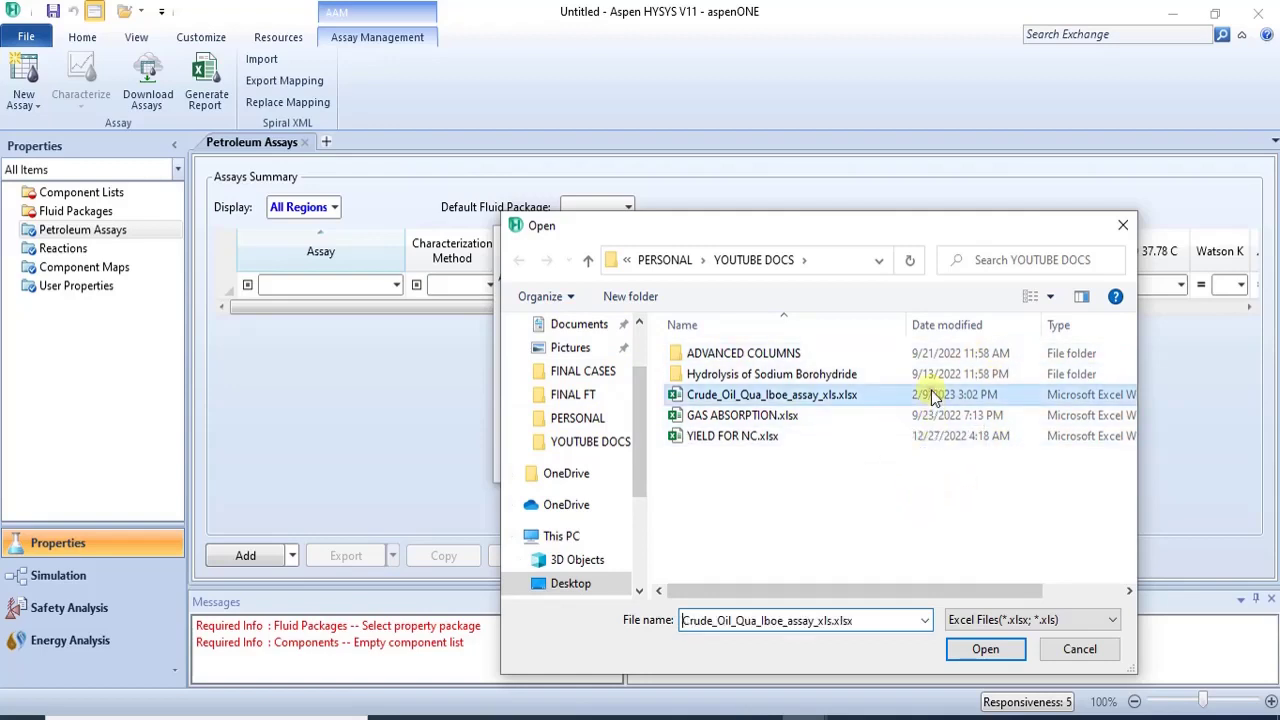
left_click(972, 650)
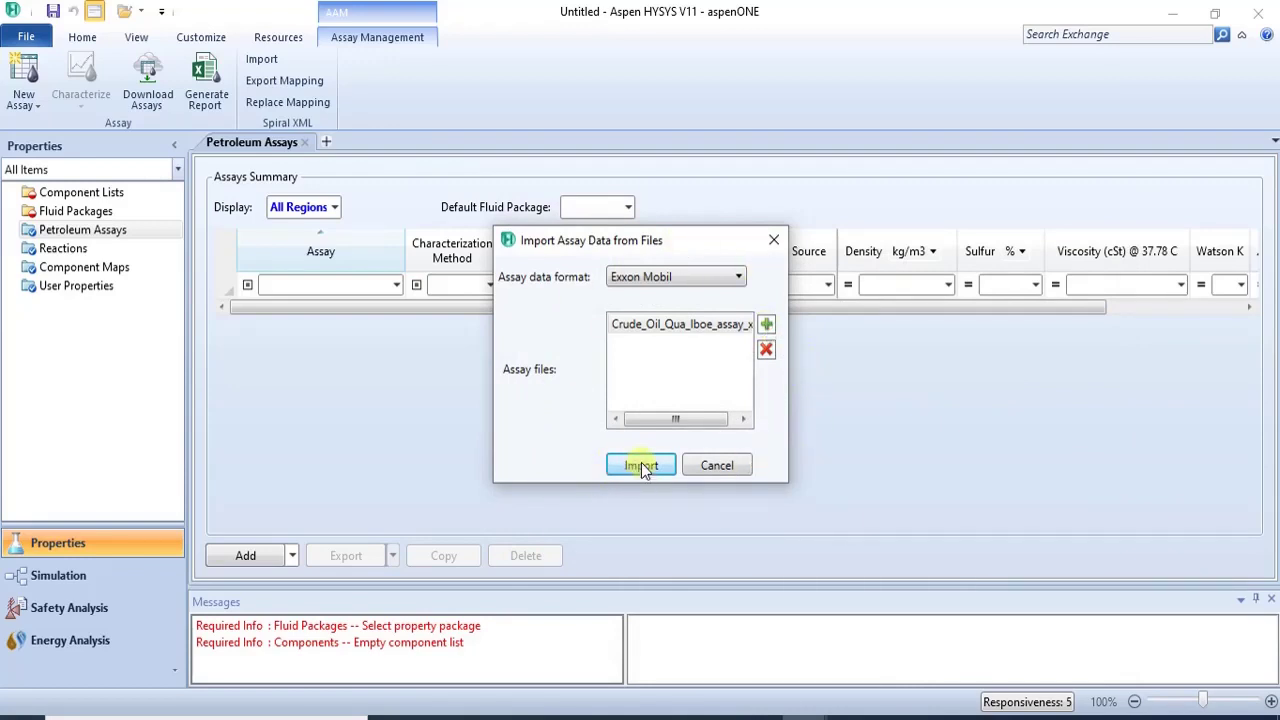
left_click(641, 465)
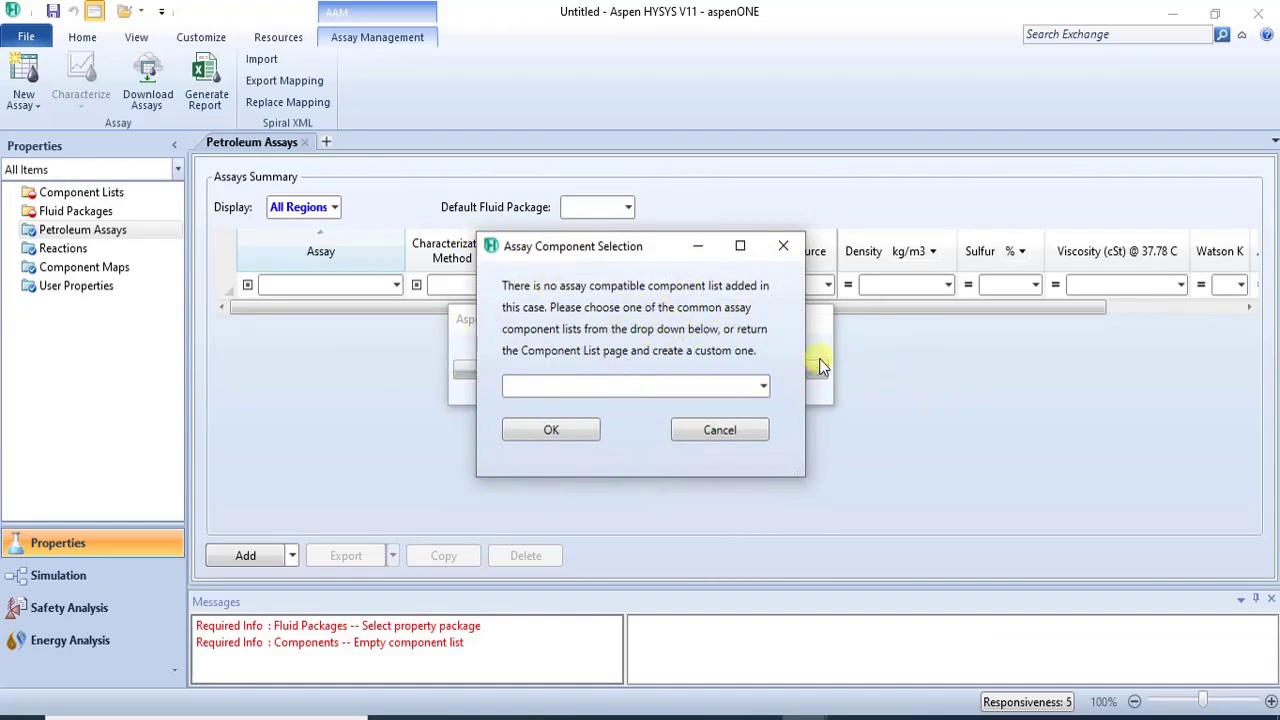
Step: Select Assay Components Fahrenheit to 1500F, check the temperature units in the Excel assay, and complete the import in Aspen HYSYS
left_click(763, 388)
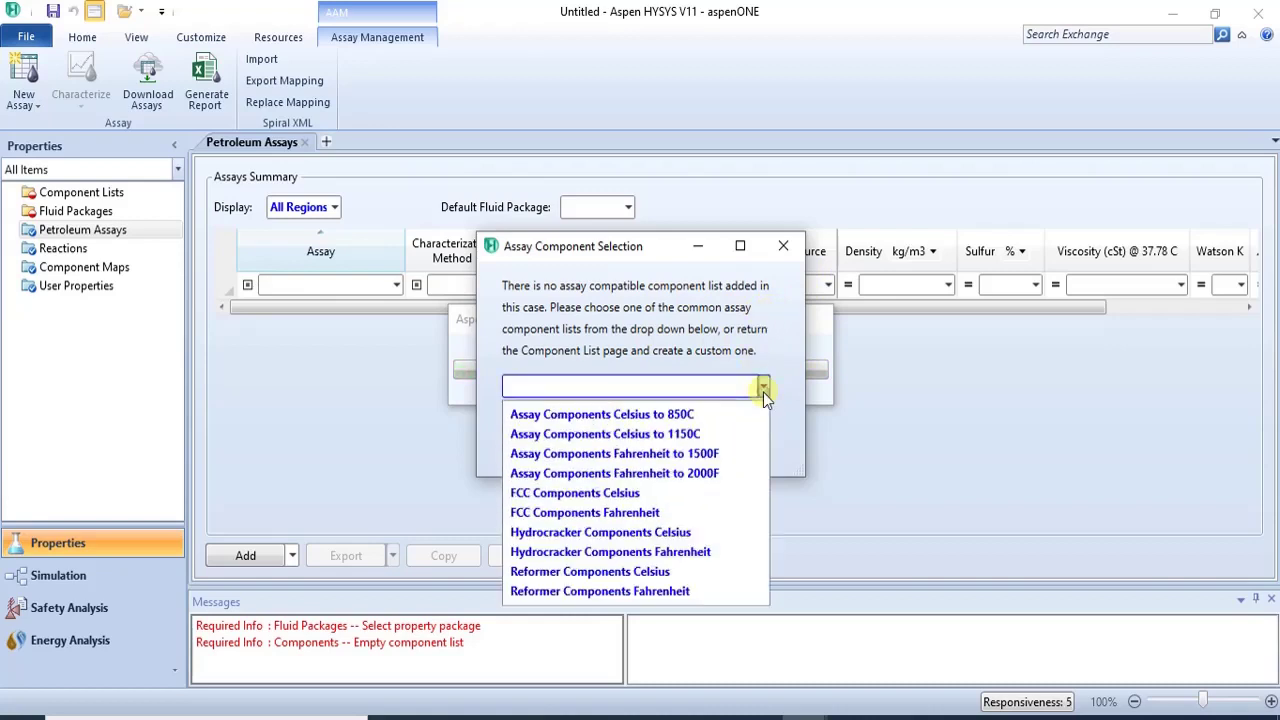
left_click(753, 458)
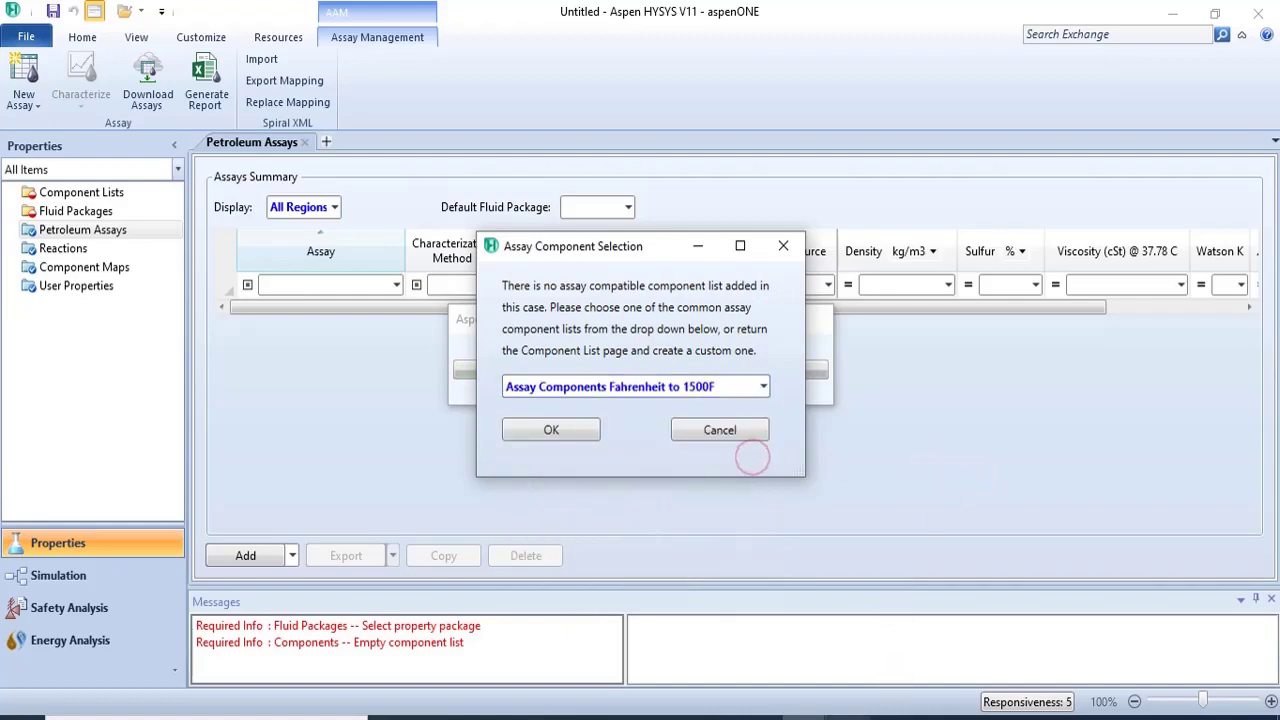
mouse_move(850, 716)
left_click(800, 700)
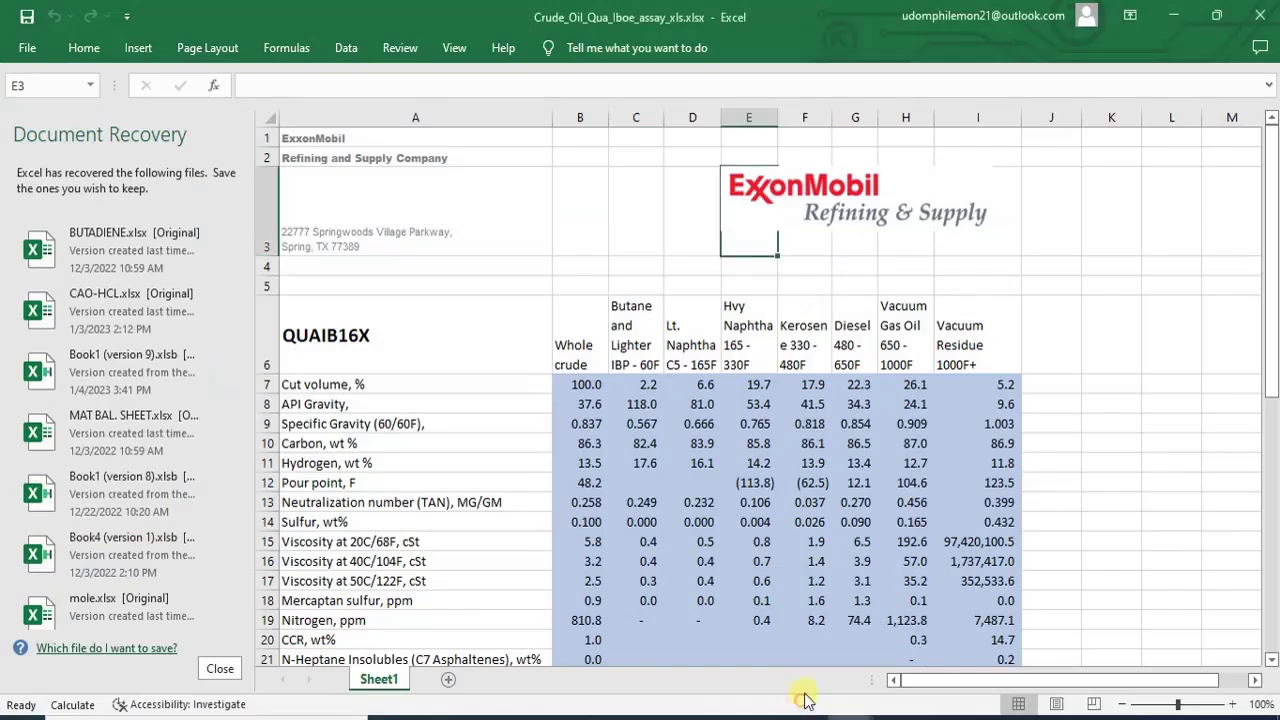
left_click_drag(1271, 345, 1248, 541)
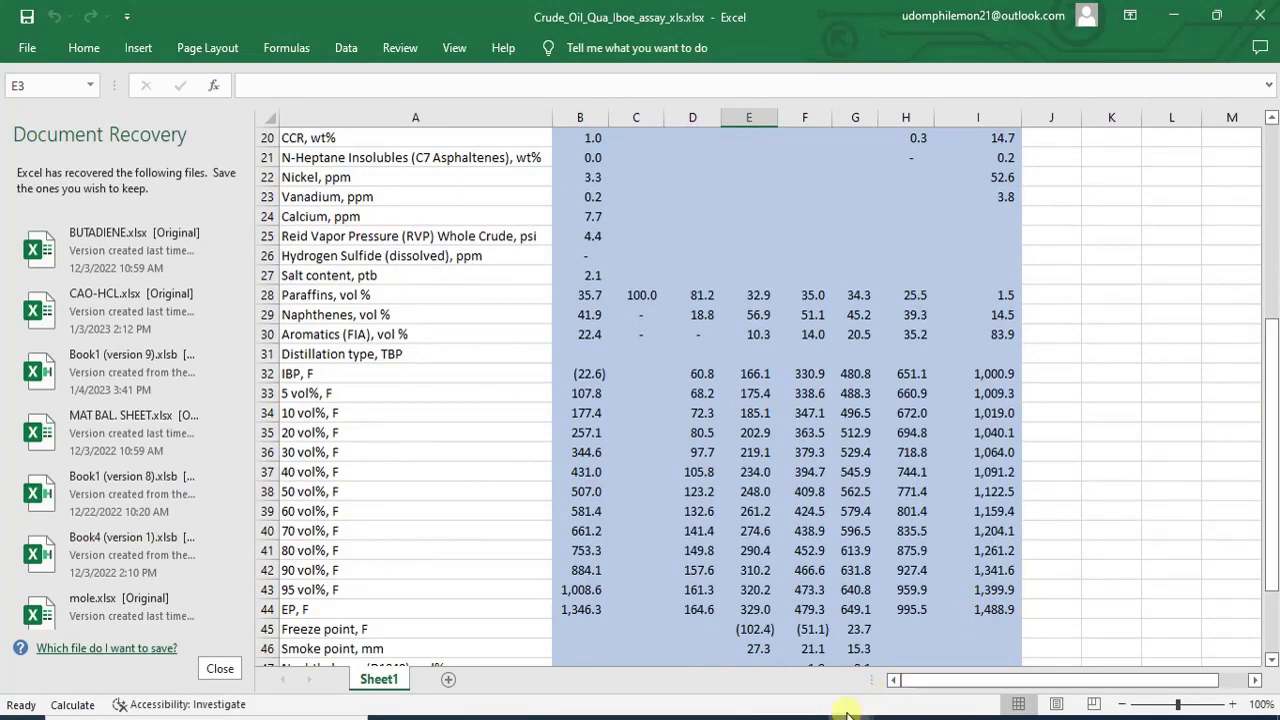
mouse_move(815, 714)
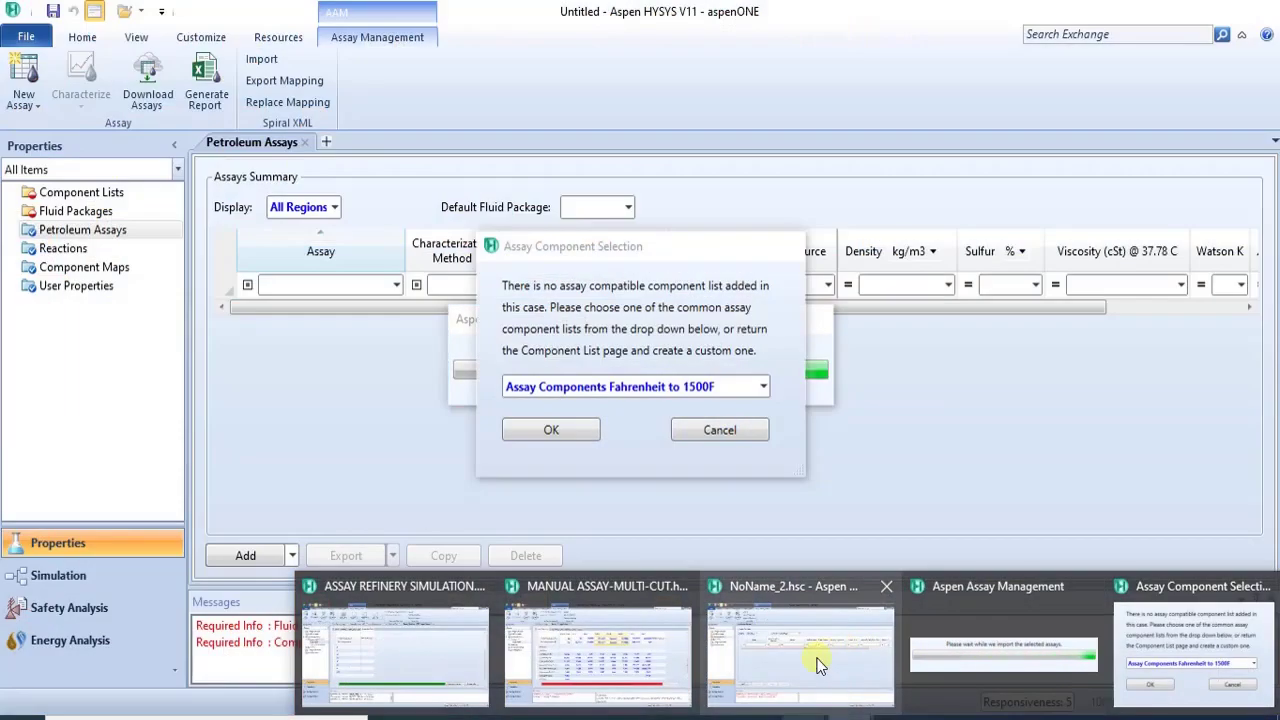
left_click(812, 664)
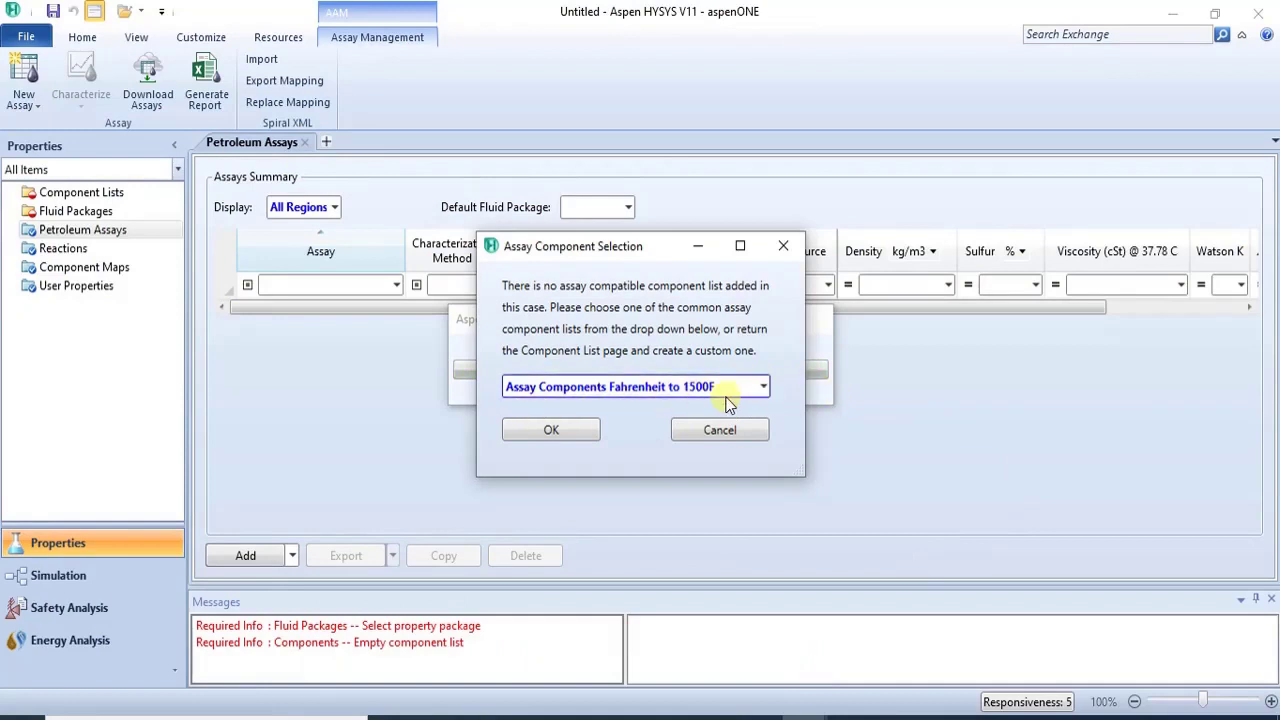
left_click(566, 436)
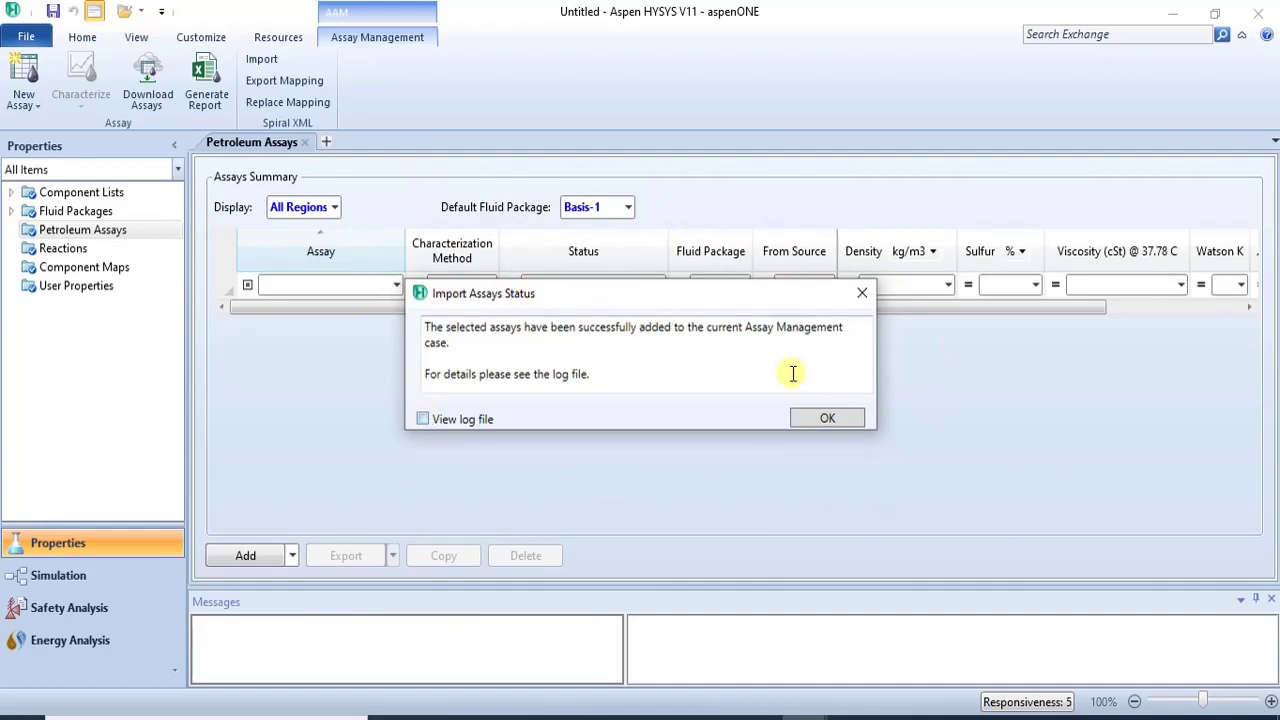
left_click(808, 420)
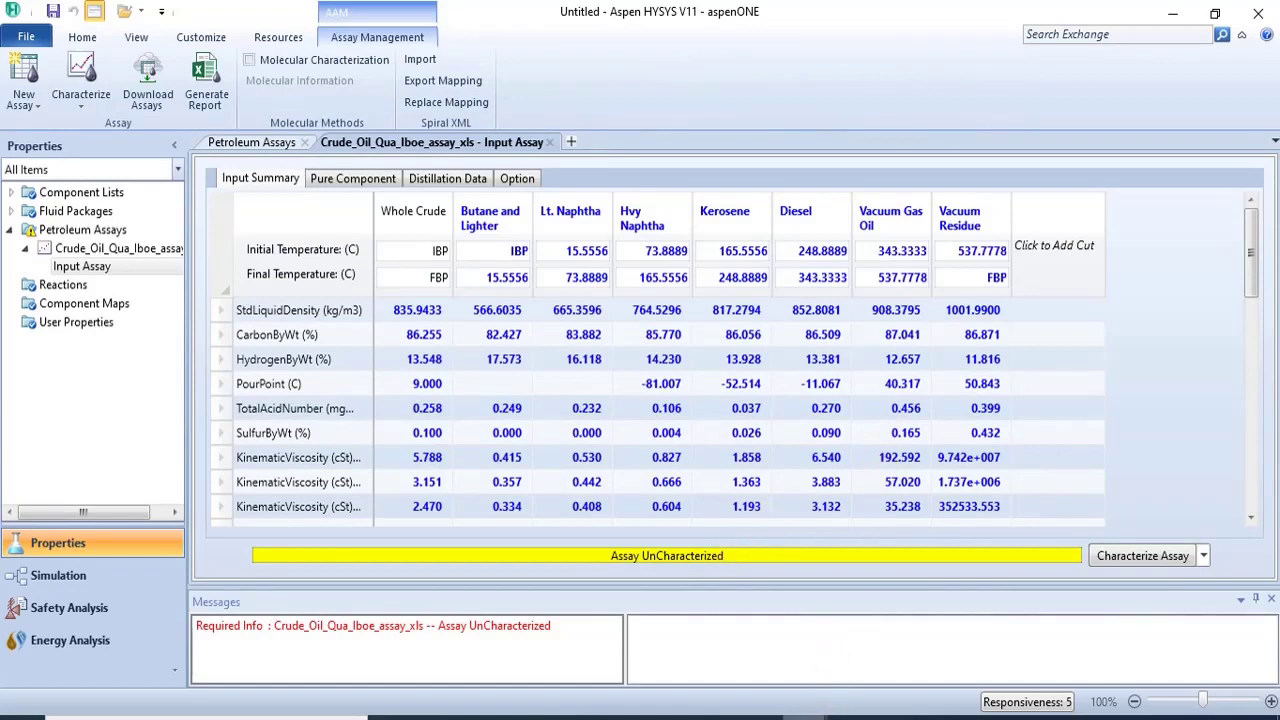
Step: Compare the imported input summary with the property and distillation rows of the Excel assay, and return to Aspen HYSYS
mouse_move(805, 717)
mouse_move(850, 717)
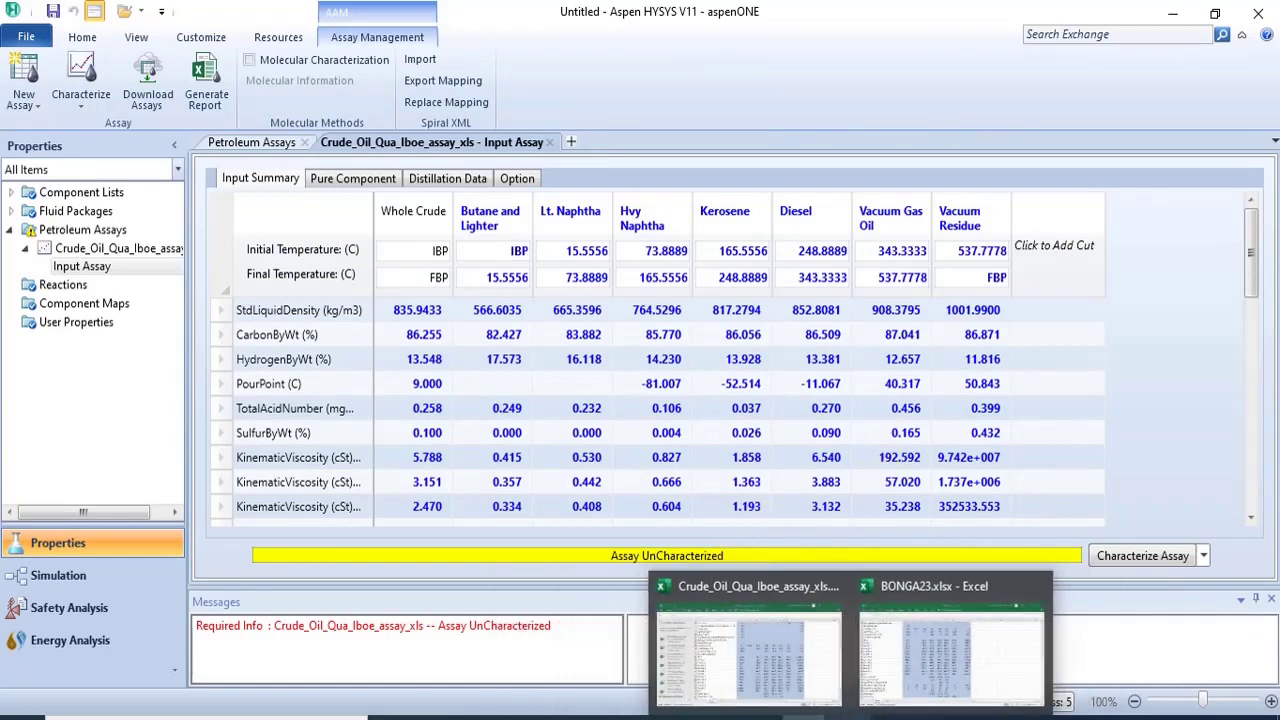
left_click(735, 640)
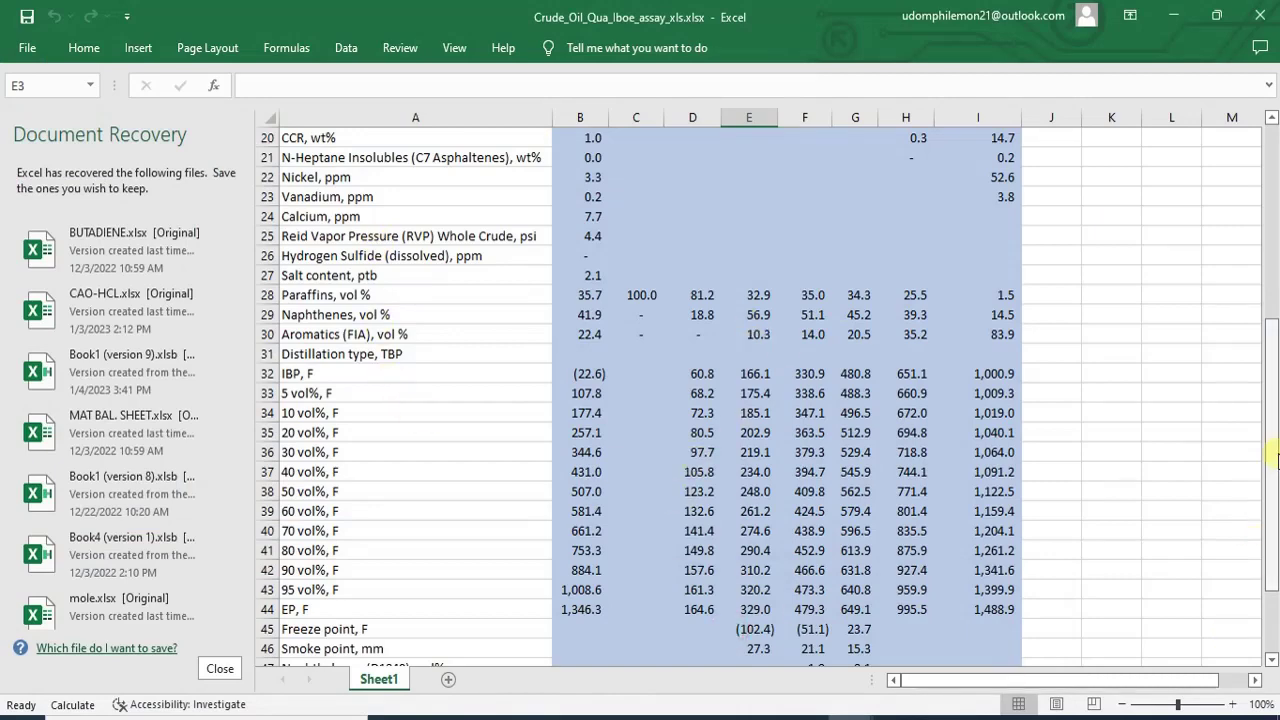
left_click_drag(1277, 458, 1274, 278)
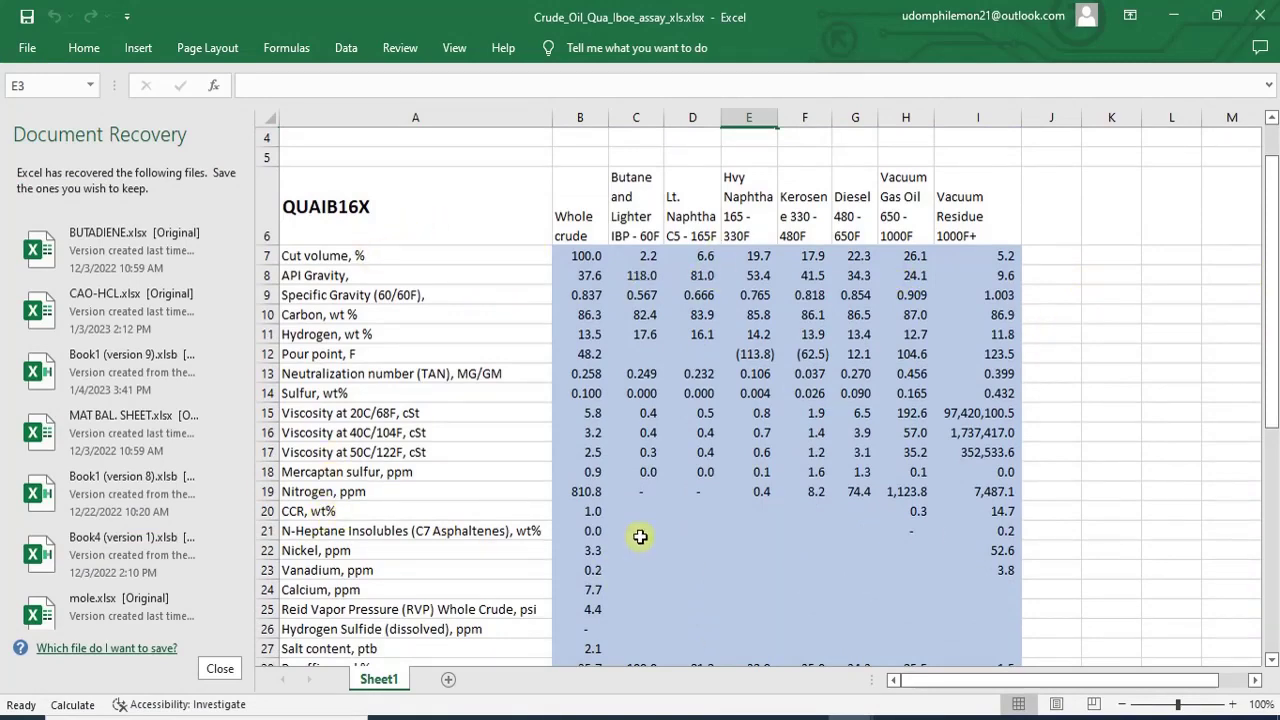
left_click_drag(1274, 378, 1270, 560)
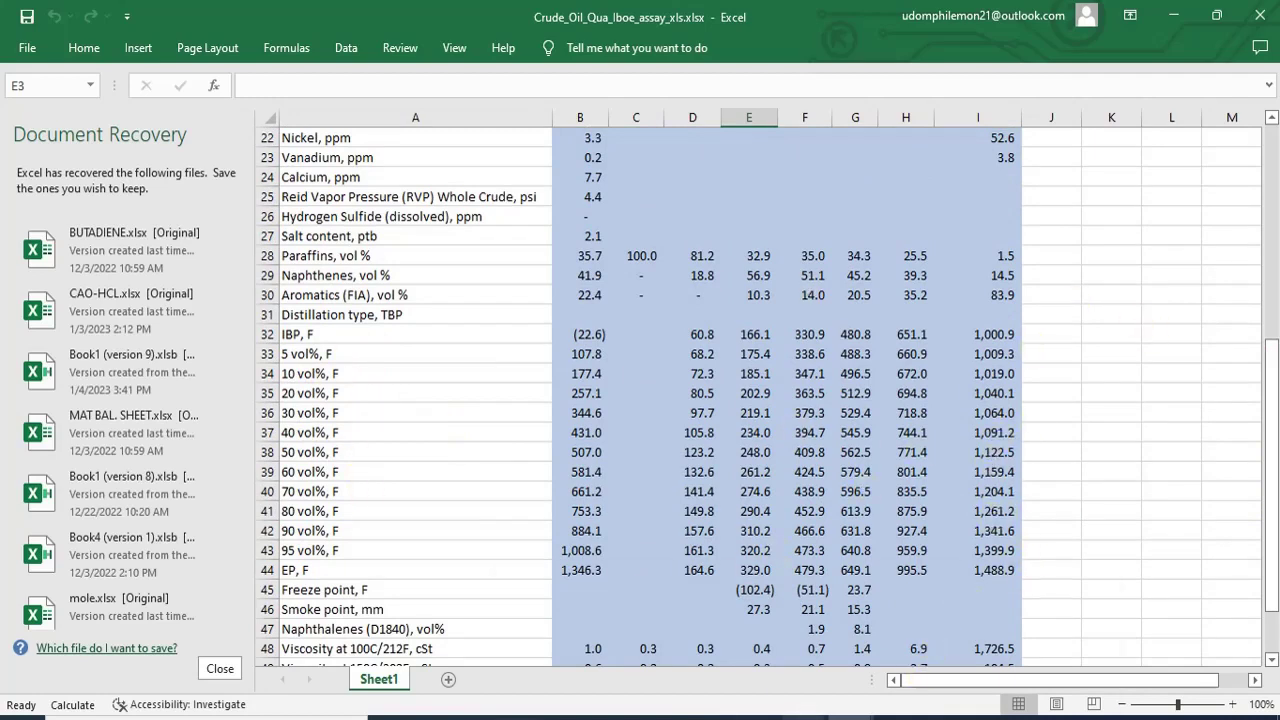
mouse_move(805, 712)
left_click(940, 668)
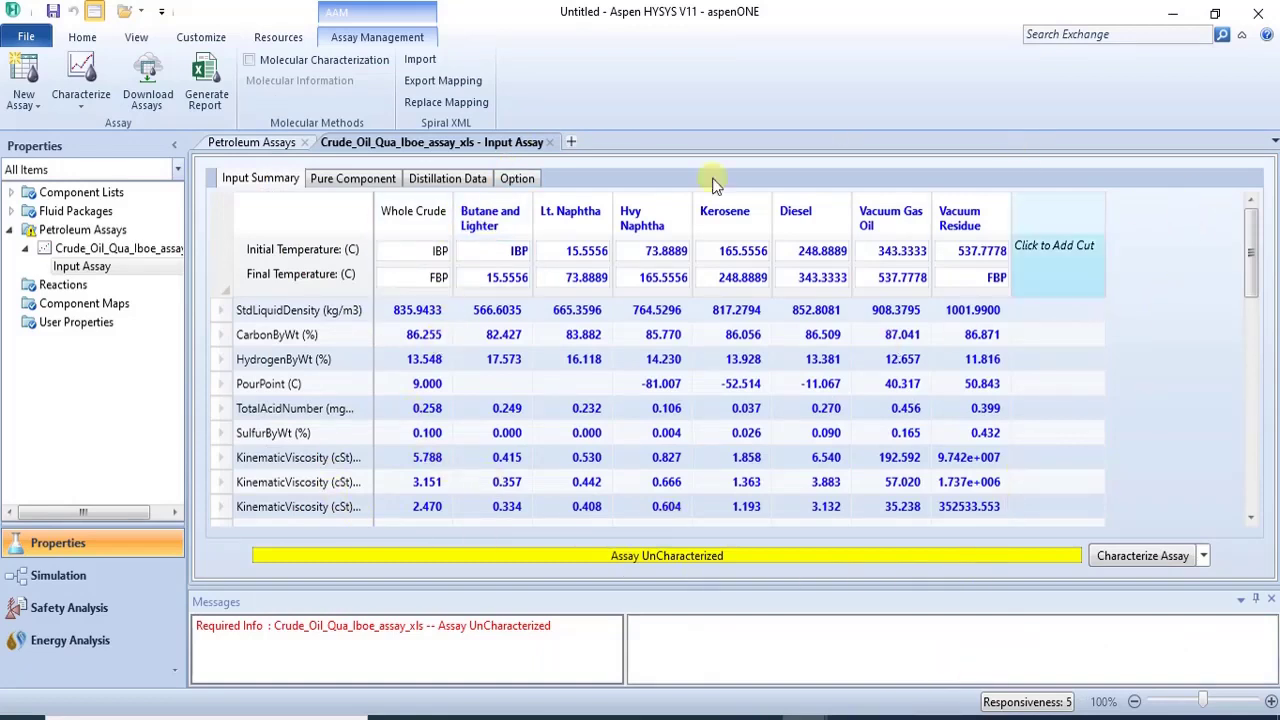
Step: Examine the imported assay's distillation data for all cuts and compare it with the TBP rows in the Excel sheet
left_click(465, 182)
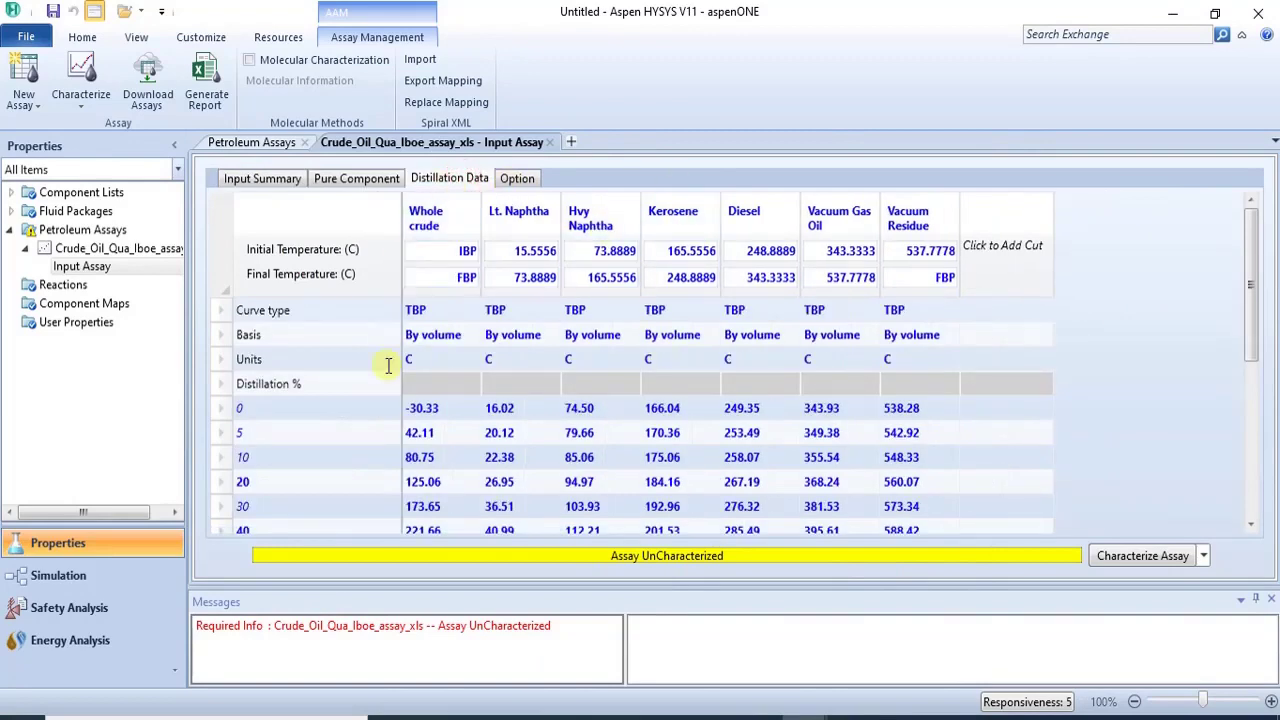
scroll(1245, 340, "down", 3)
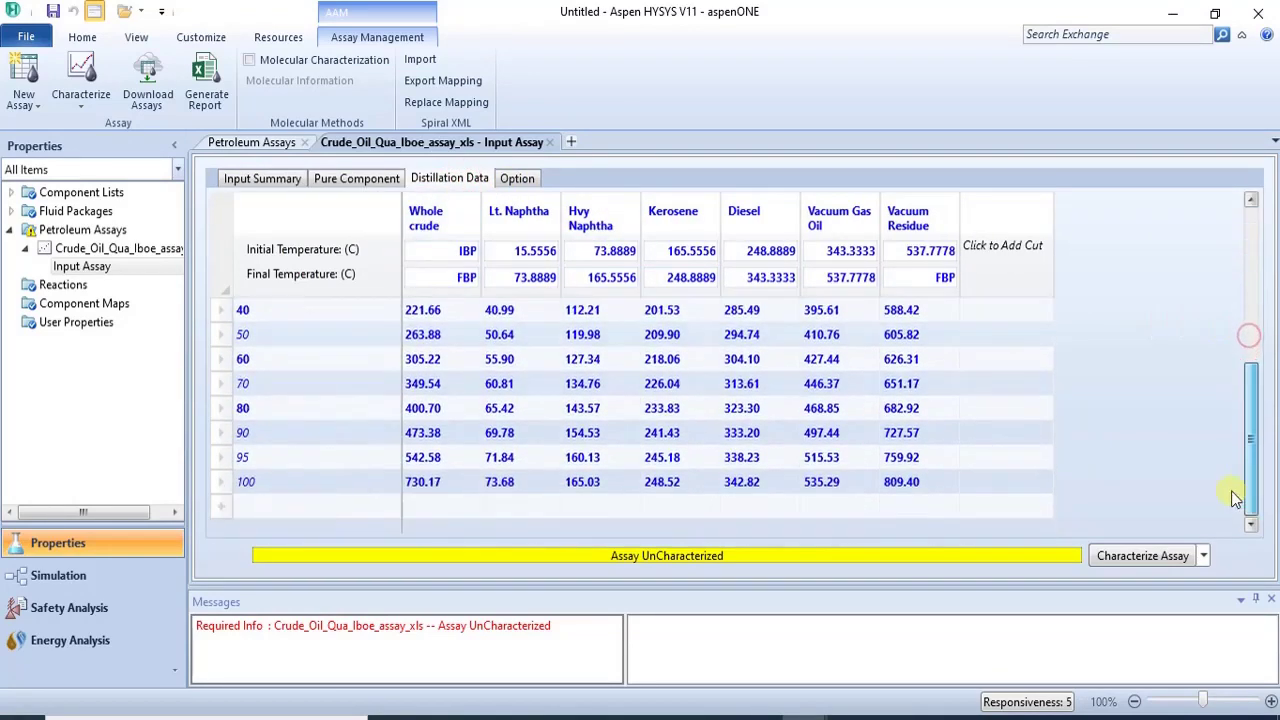
scroll(1250, 330, "up", 3)
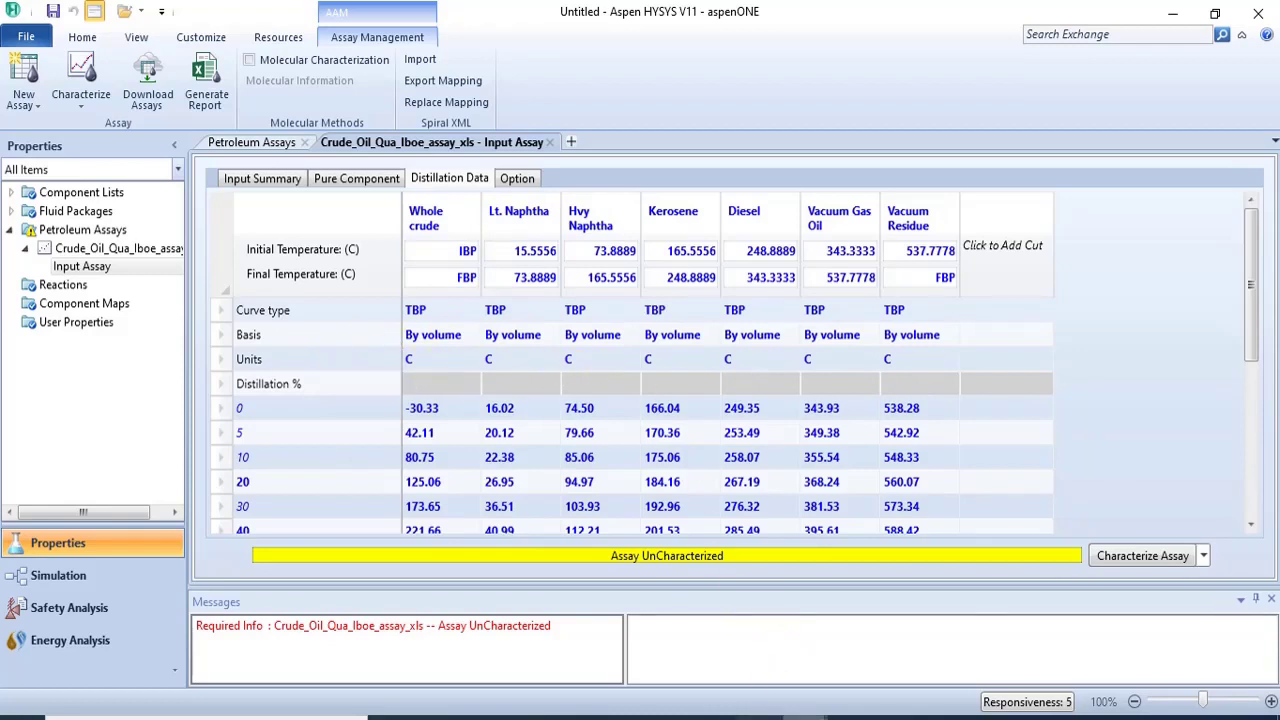
mouse_move(802, 708)
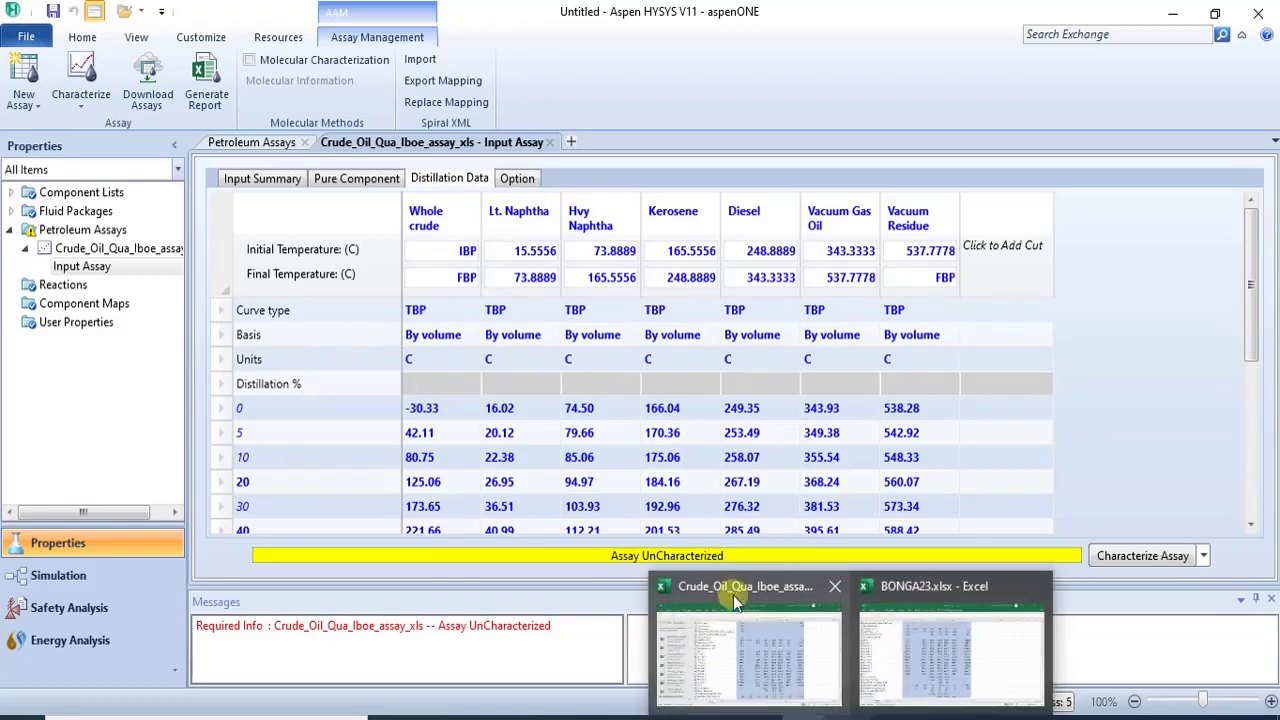
left_click(750, 640)
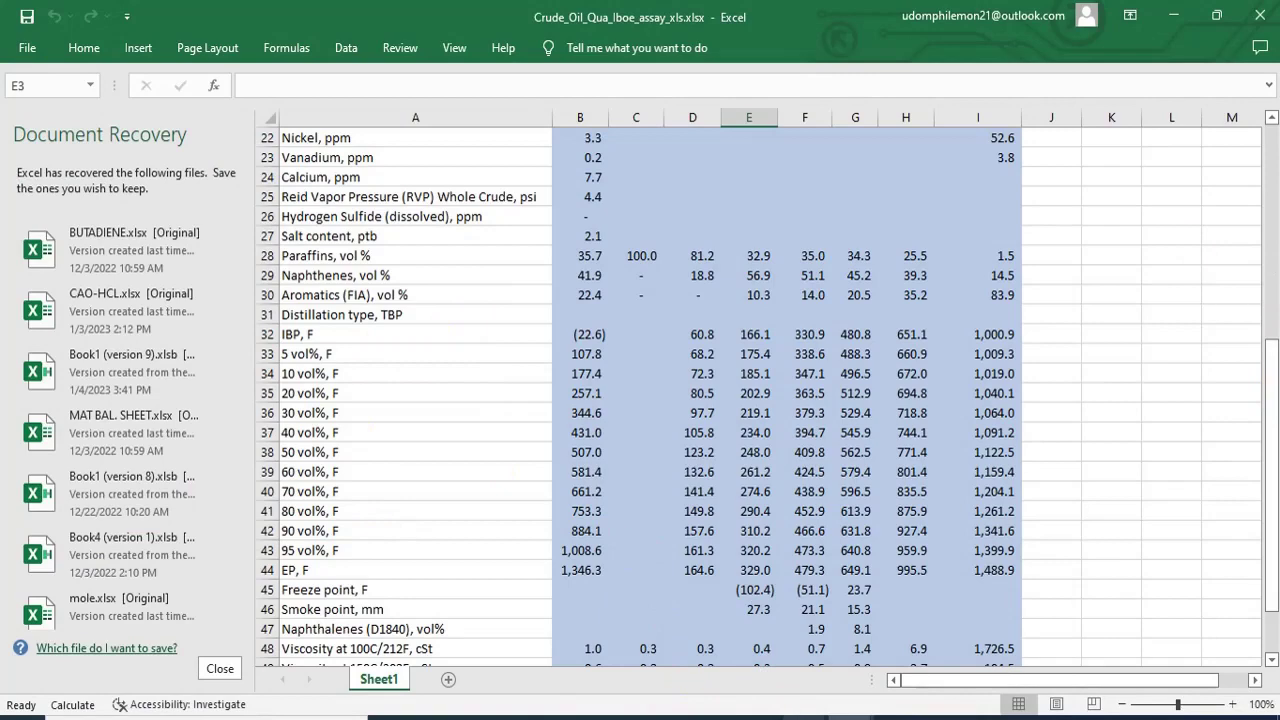
mouse_move(805, 716)
left_click(928, 679)
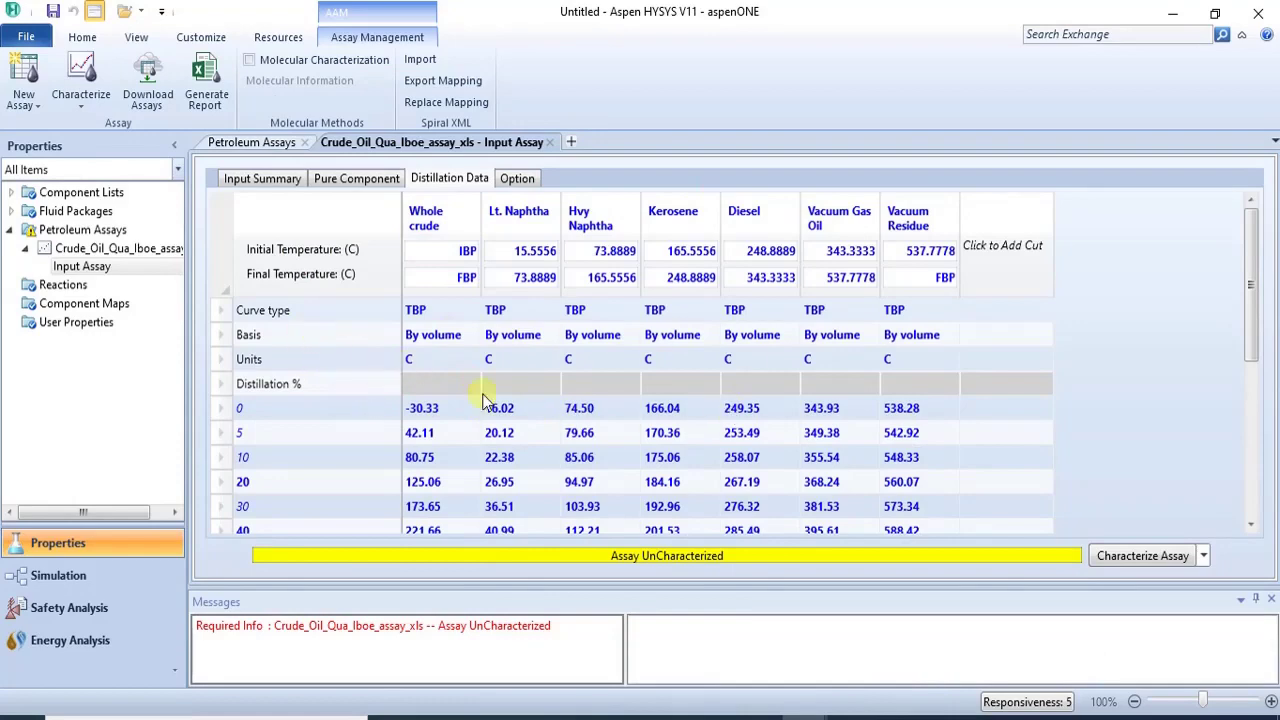
left_click_drag(1248, 314, 1274, 300)
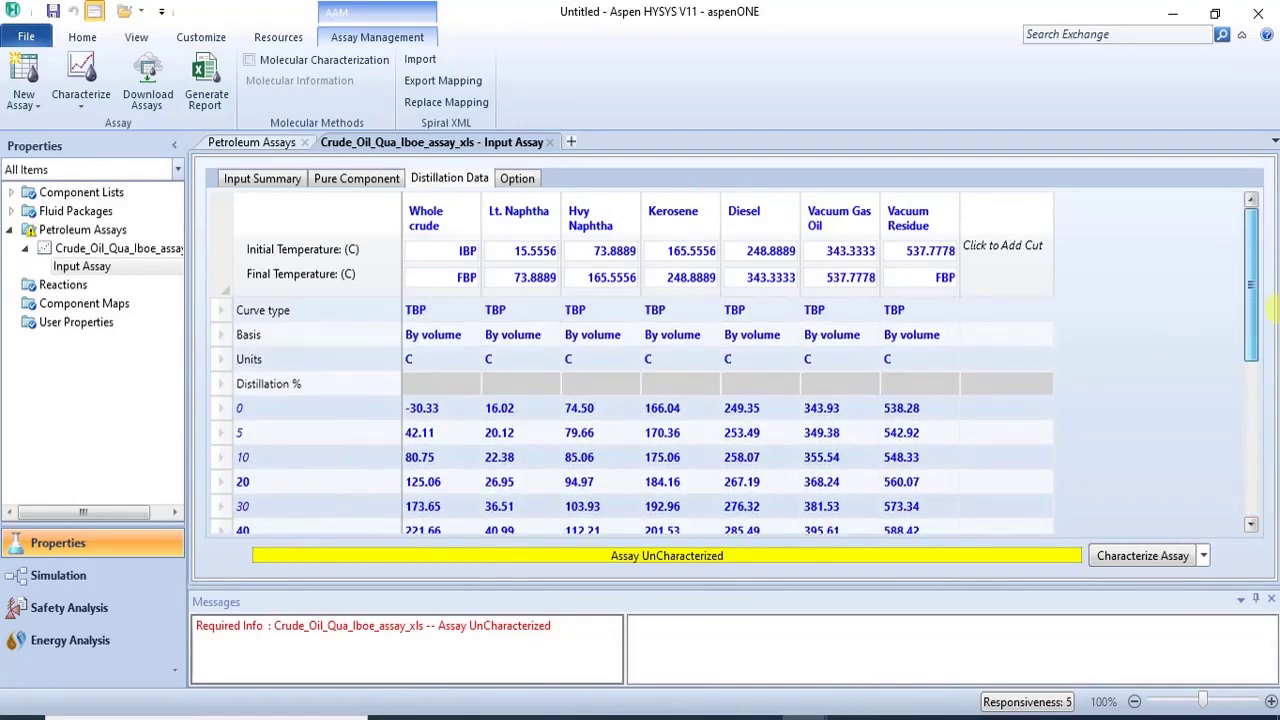
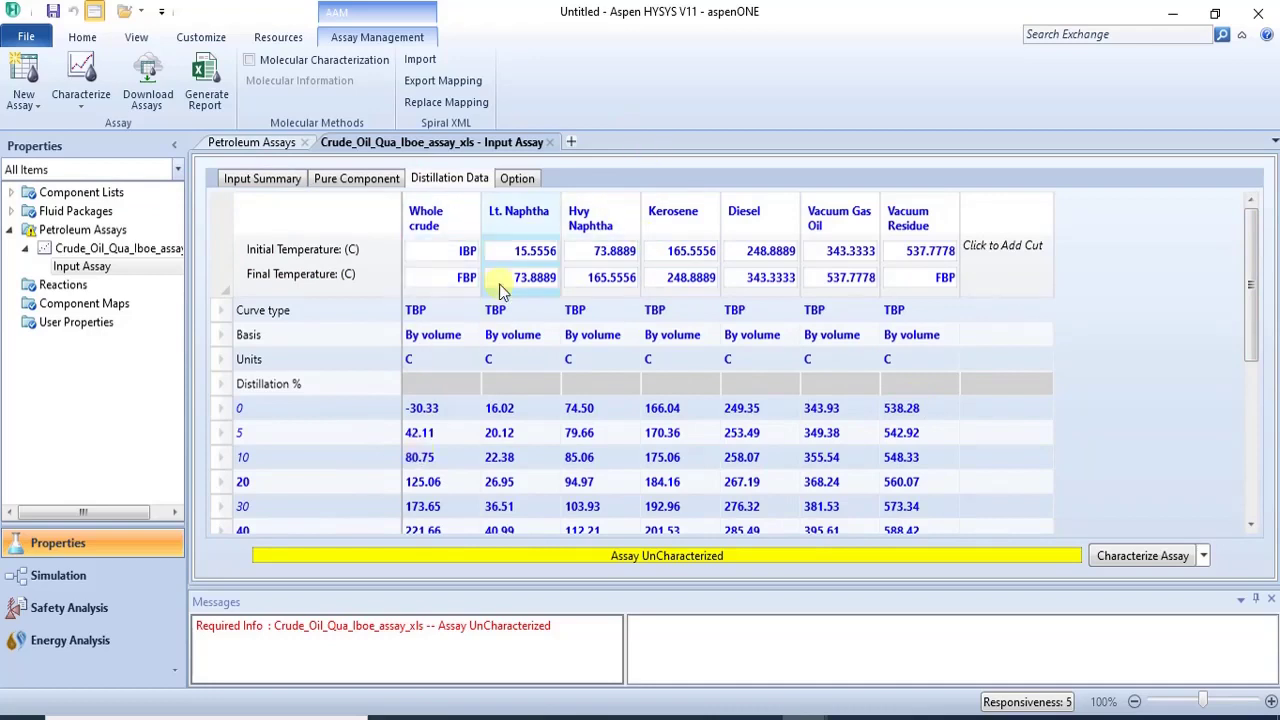
Step: Check the imported assay's pure component data against the rows of the Excel assay sheet, and return to Aspen HYSYS
left_click(357, 180)
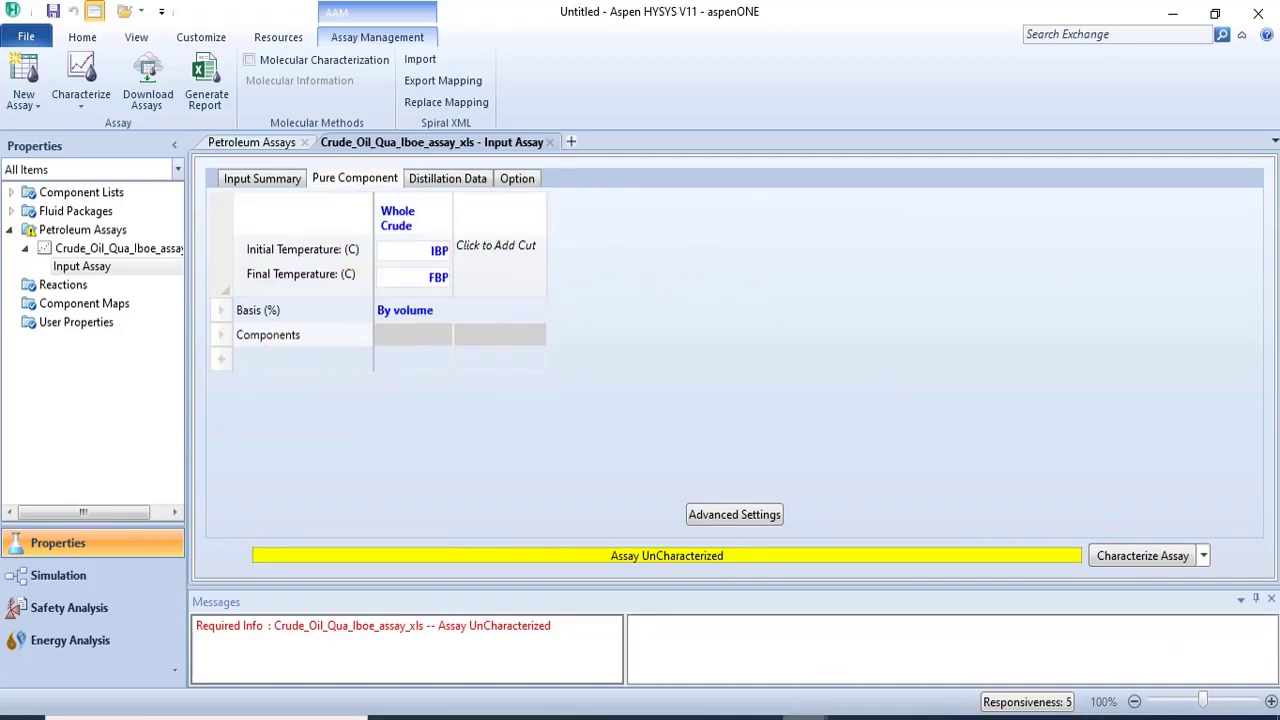
mouse_move(830, 712)
left_click(816, 665)
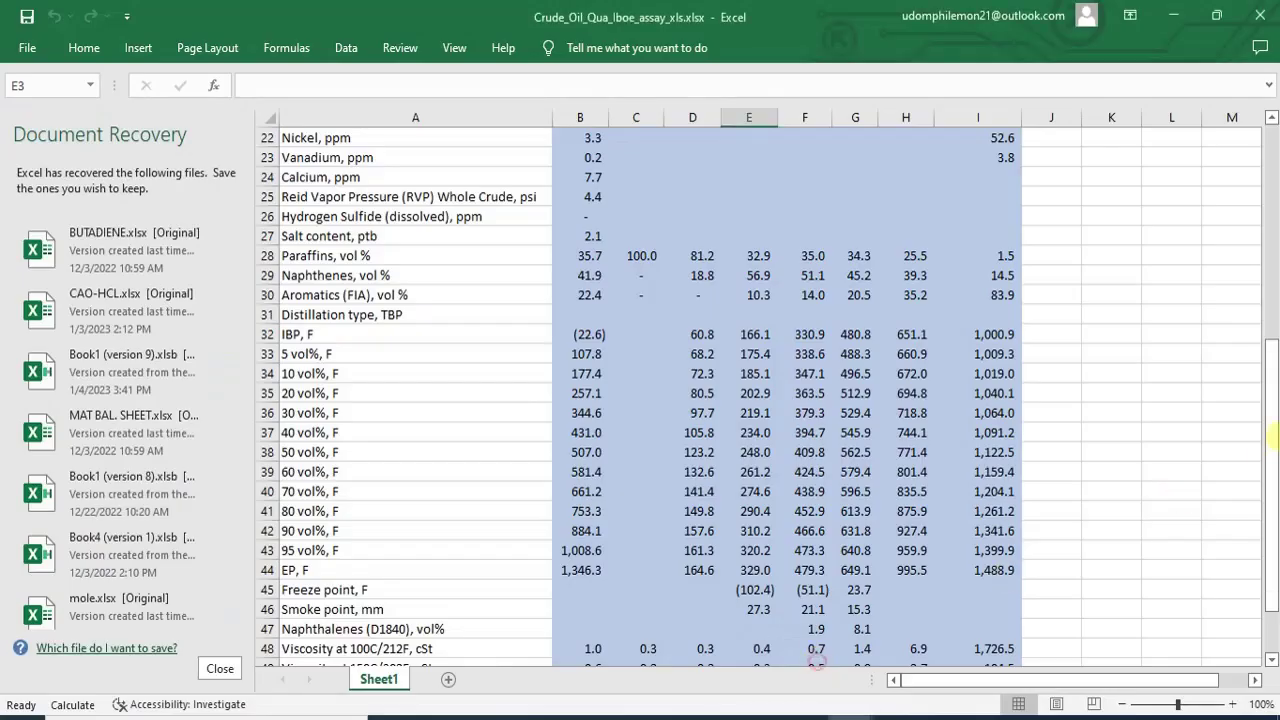
left_click_drag(1255, 425, 1266, 470)
left_click_drag(1049, 680, 912, 680)
left_click_drag(1272, 500, 1272, 468)
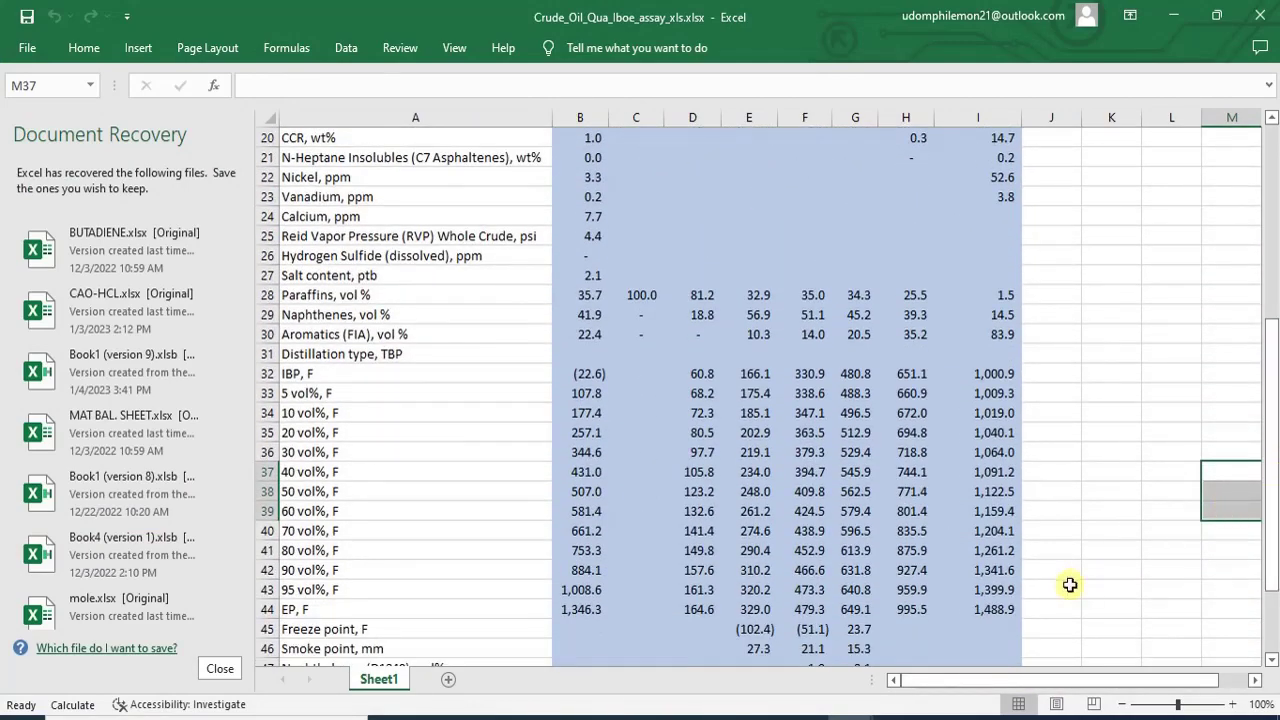
mouse_move(815, 714)
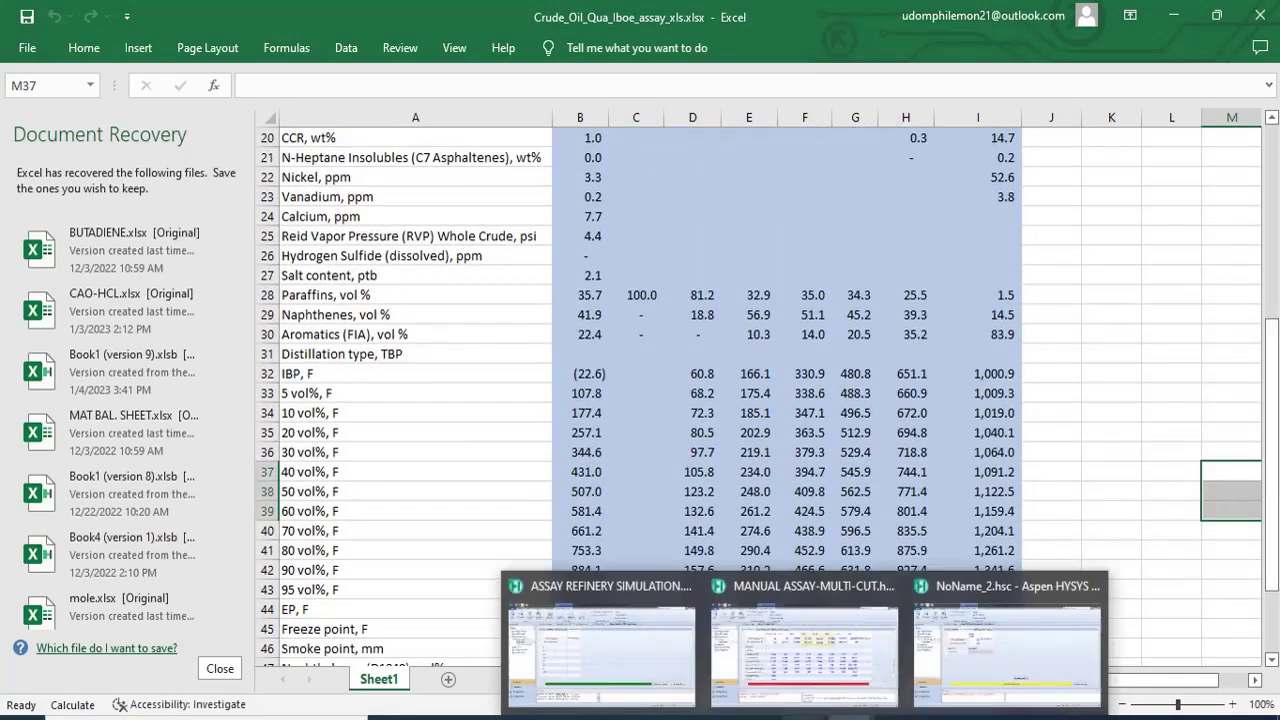
left_click(1031, 670)
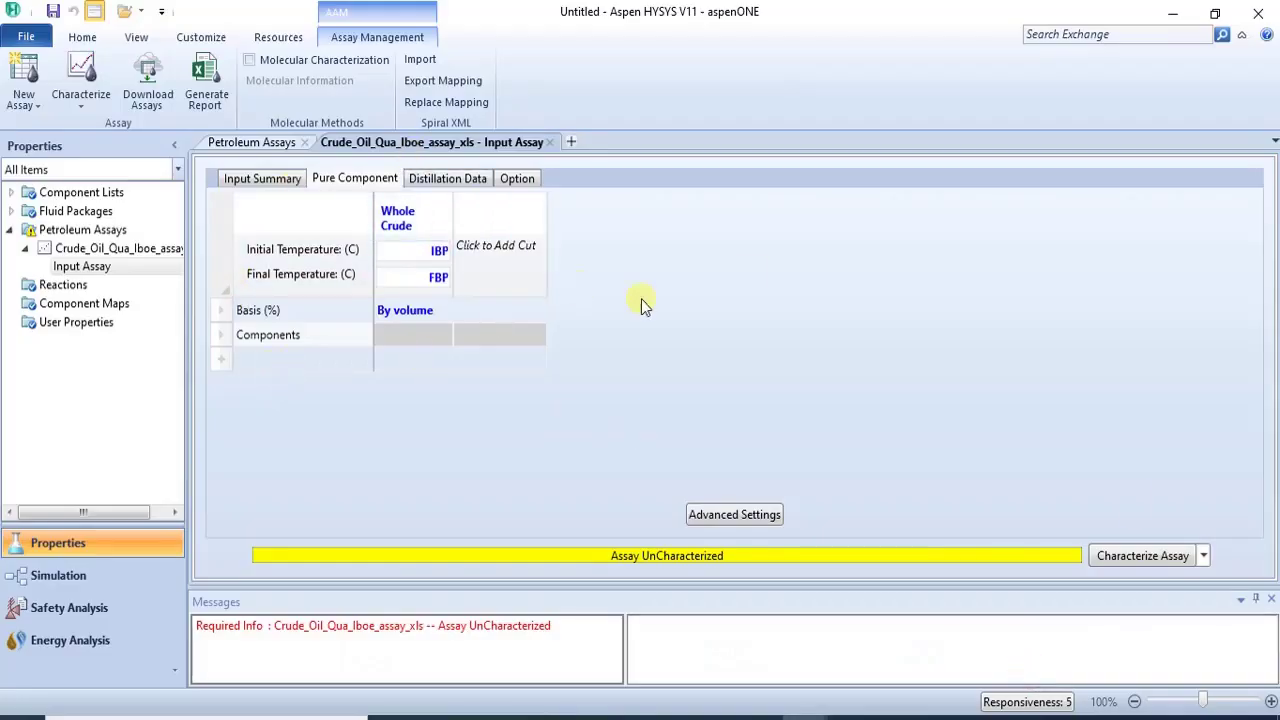
Step: Characterize the imported Qua Iboe assay and review its results summary and characterization messages
left_click(426, 180)
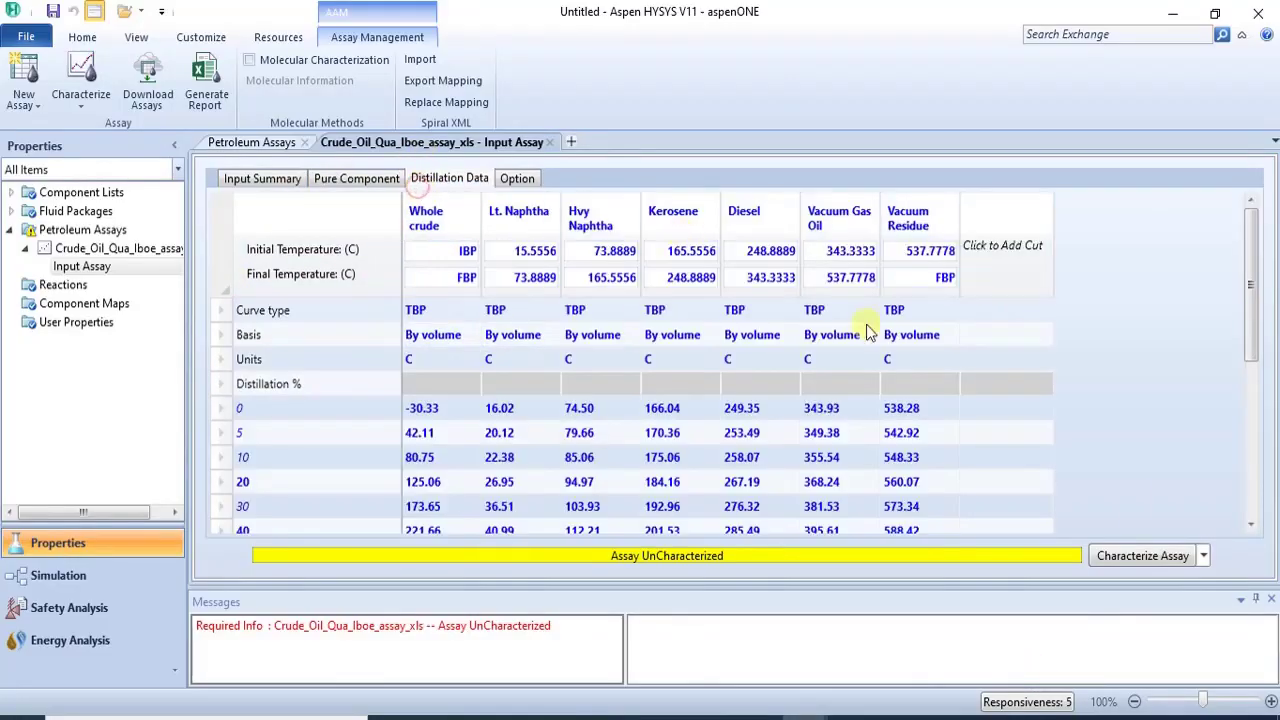
left_click(1143, 556)
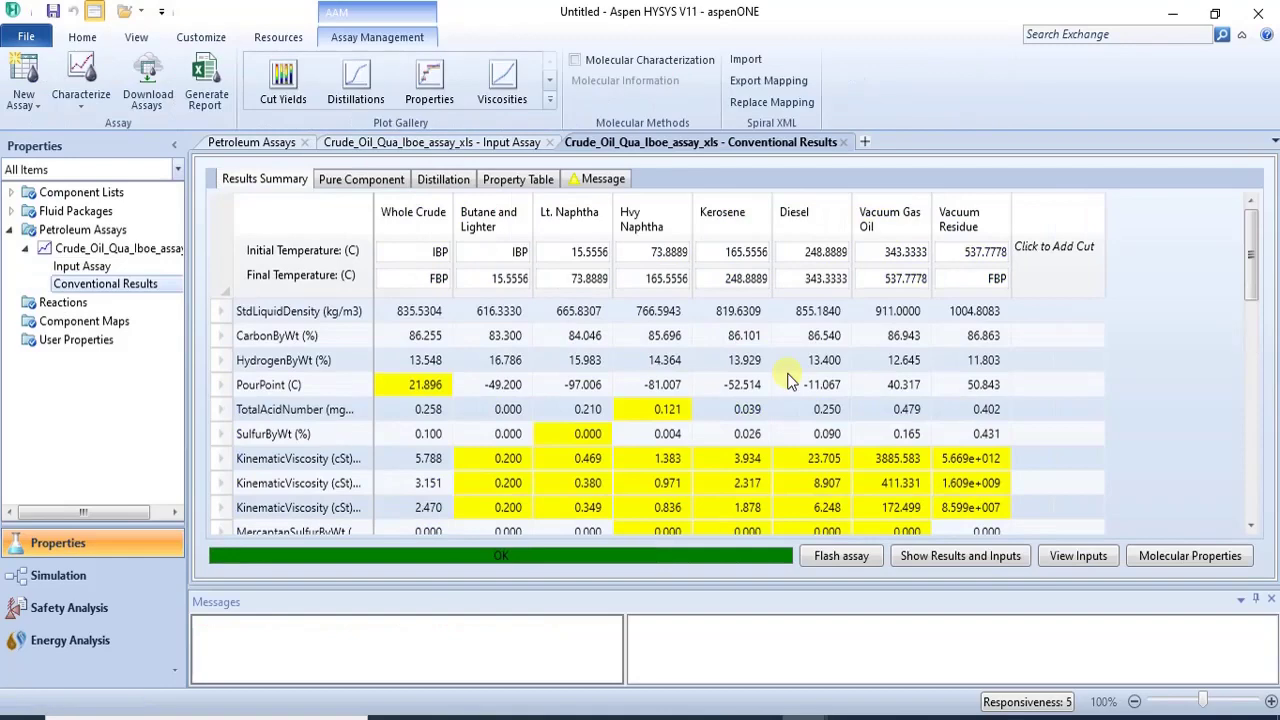
left_click_drag(1250, 242, 1247, 563)
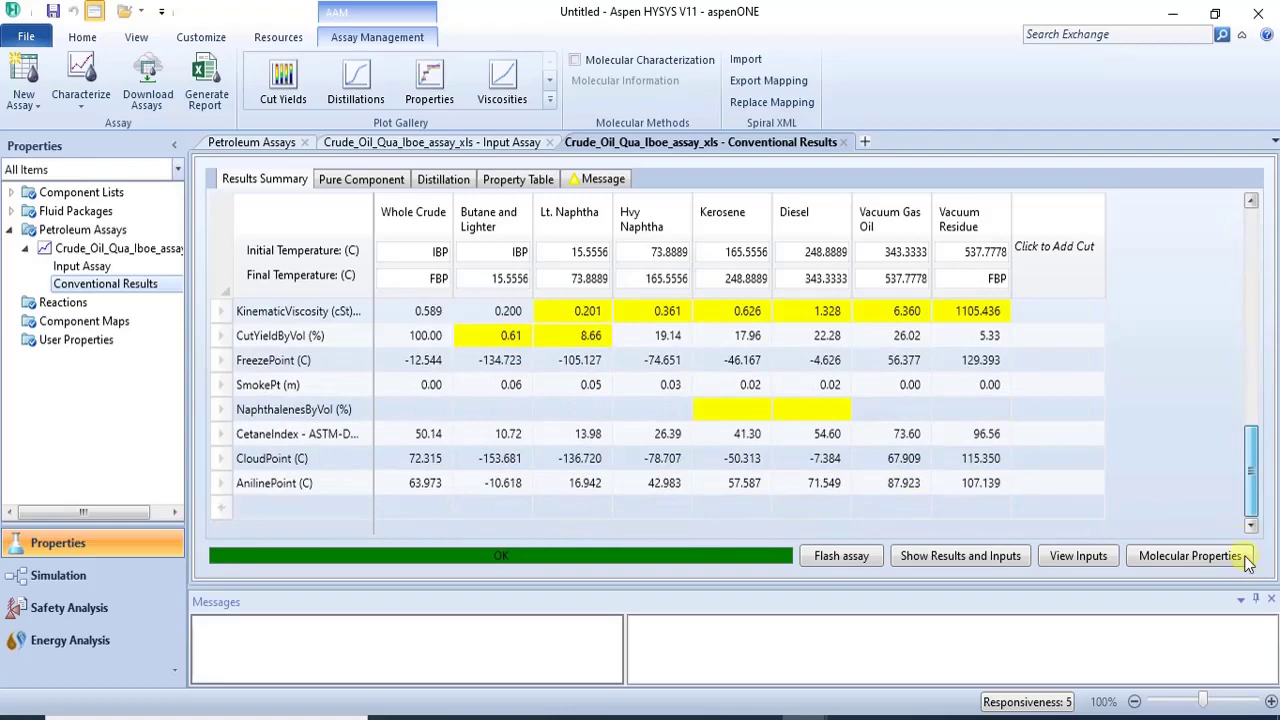
left_click_drag(1249, 486, 1249, 296)
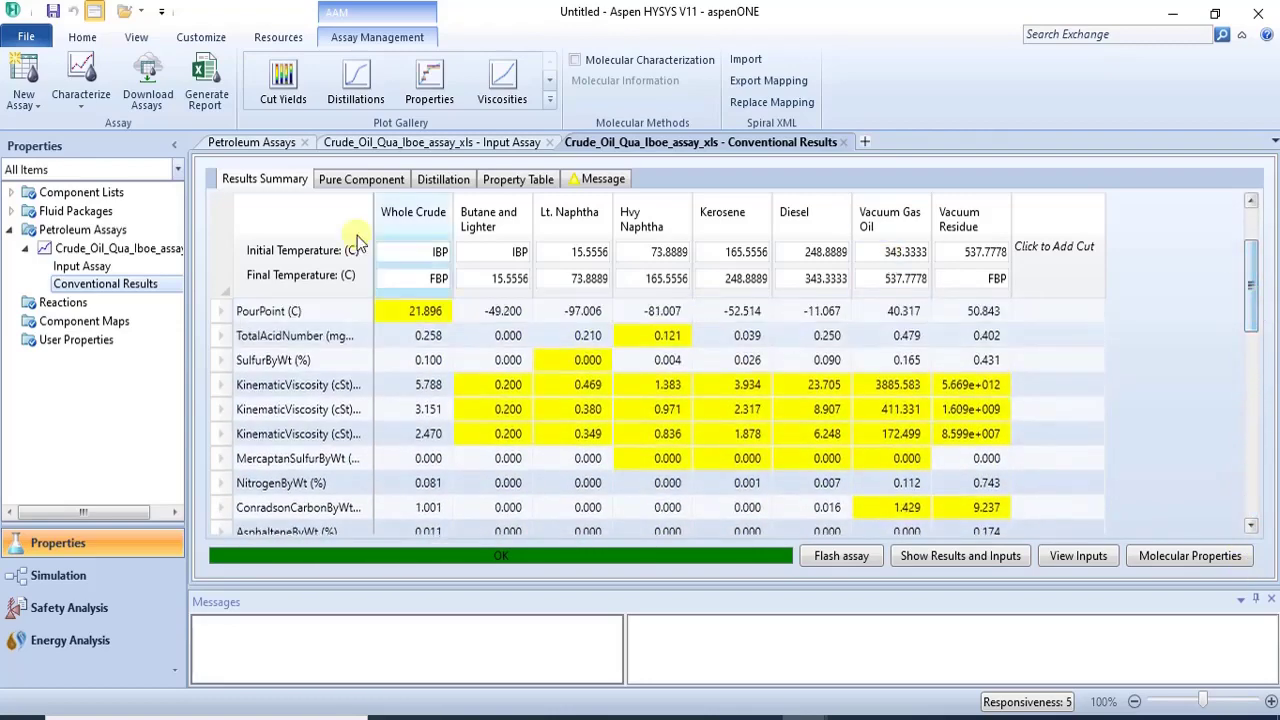
left_click(600, 179)
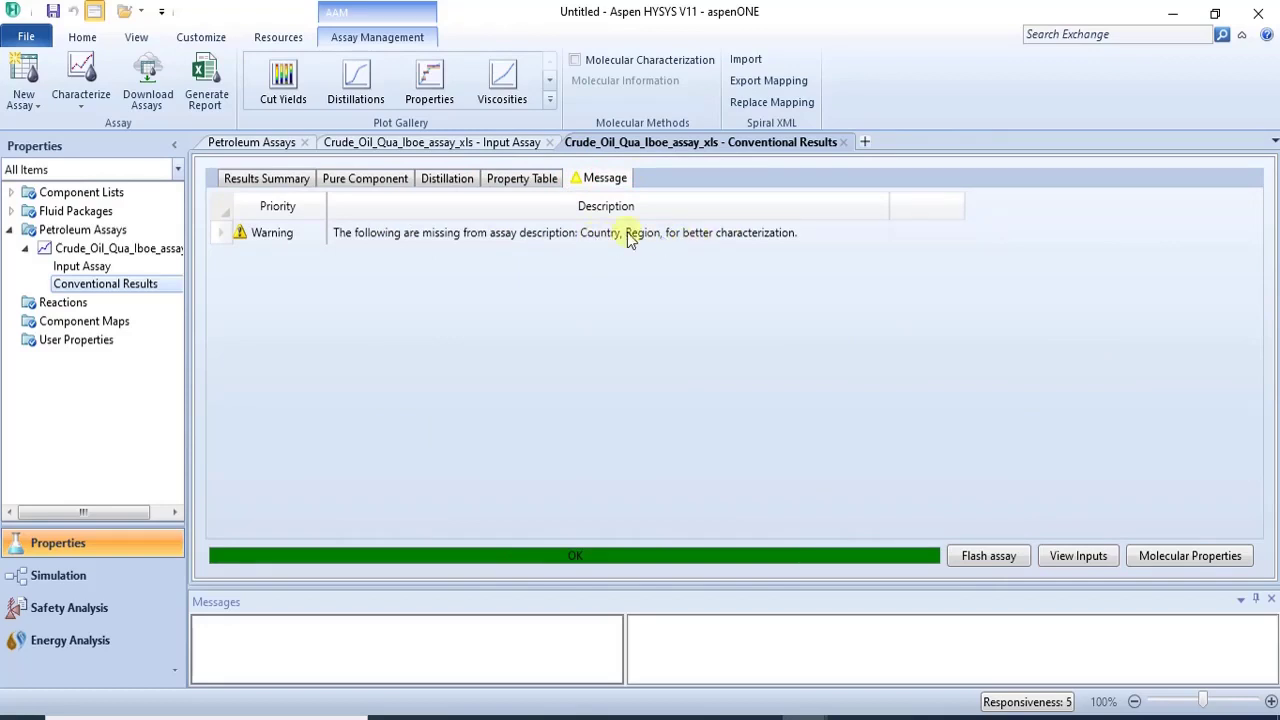
Step: Set the assay's source region to West Africa and its country to Nigeria in the assay description
double_click(95, 250)
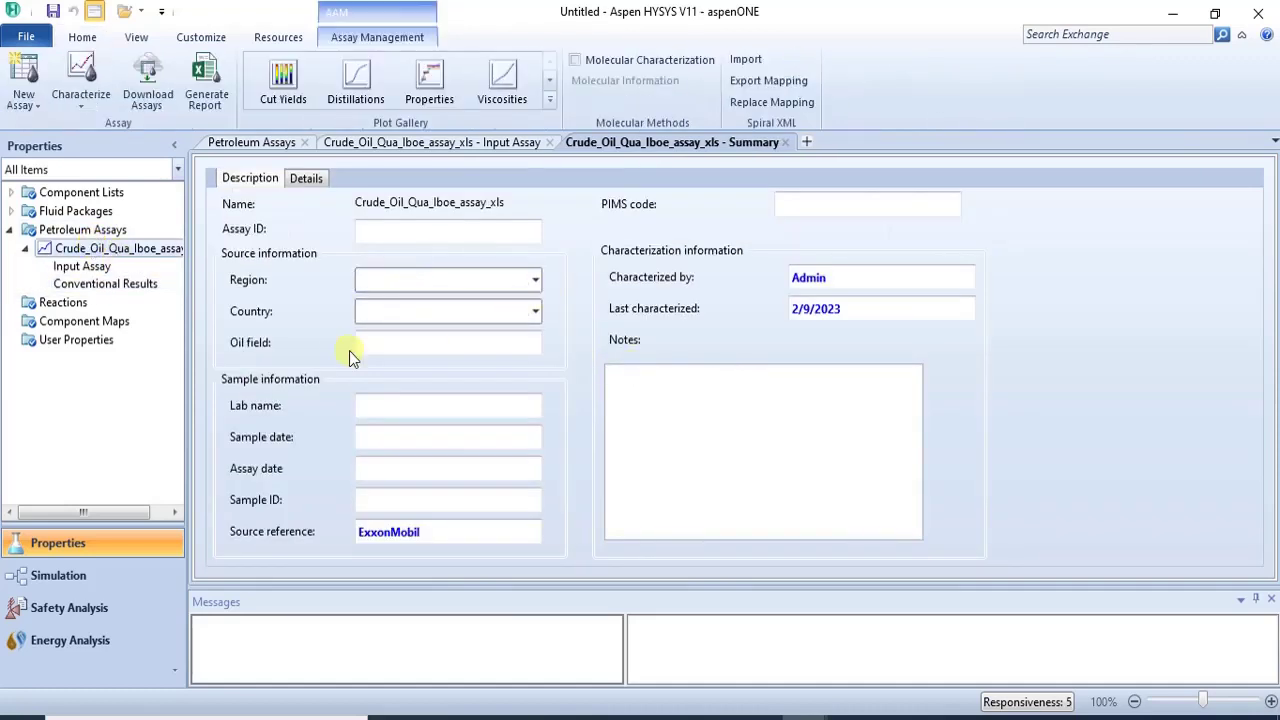
left_click(534, 312)
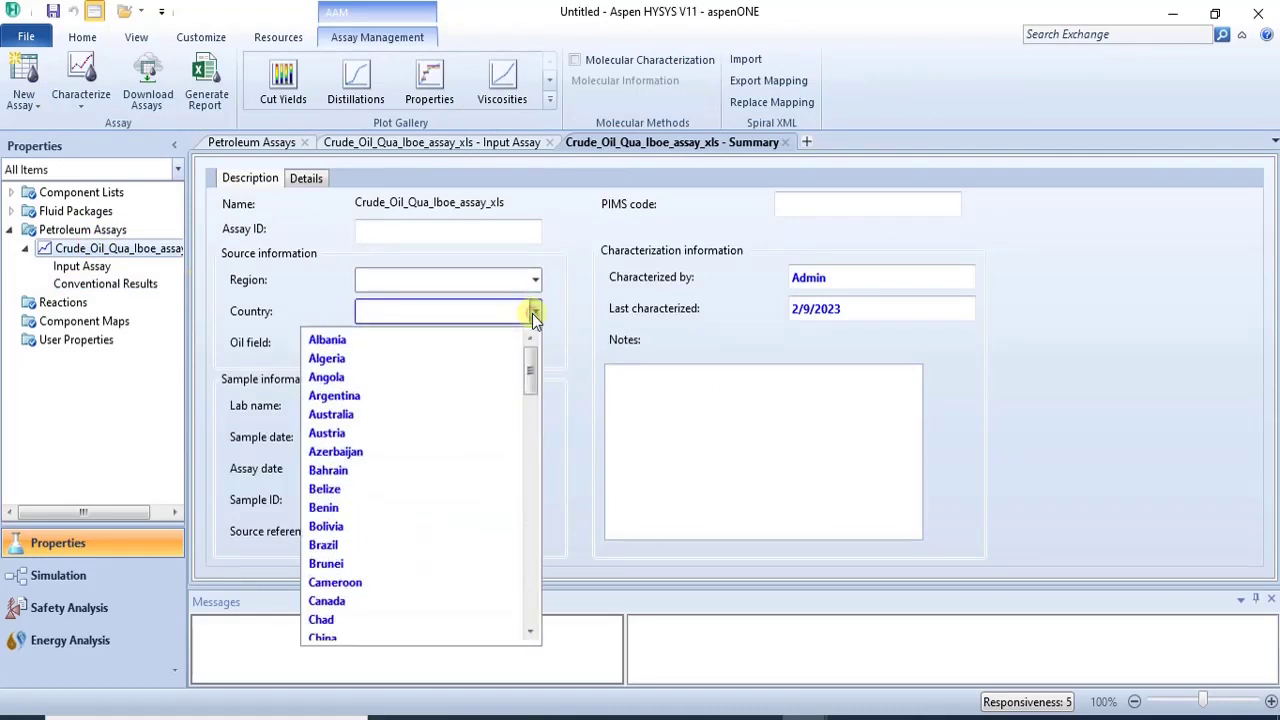
left_click(536, 280)
left_click(536, 280)
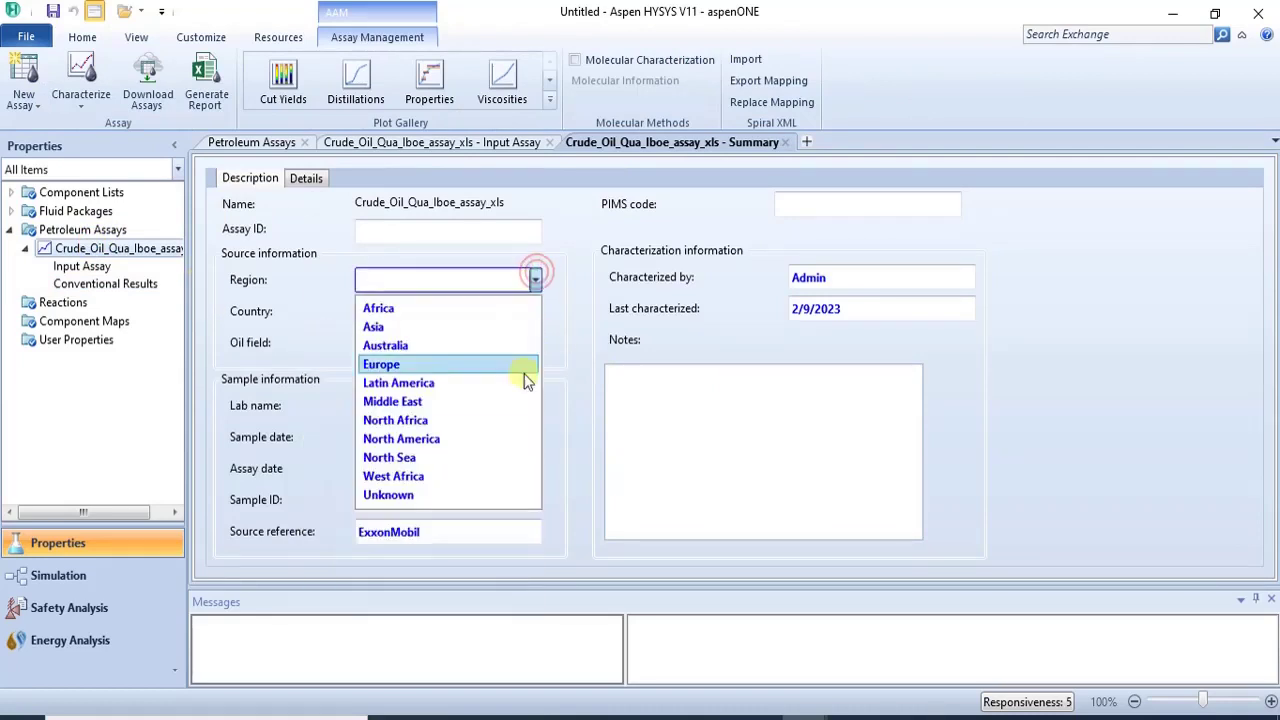
left_click(489, 481)
left_click(532, 312)
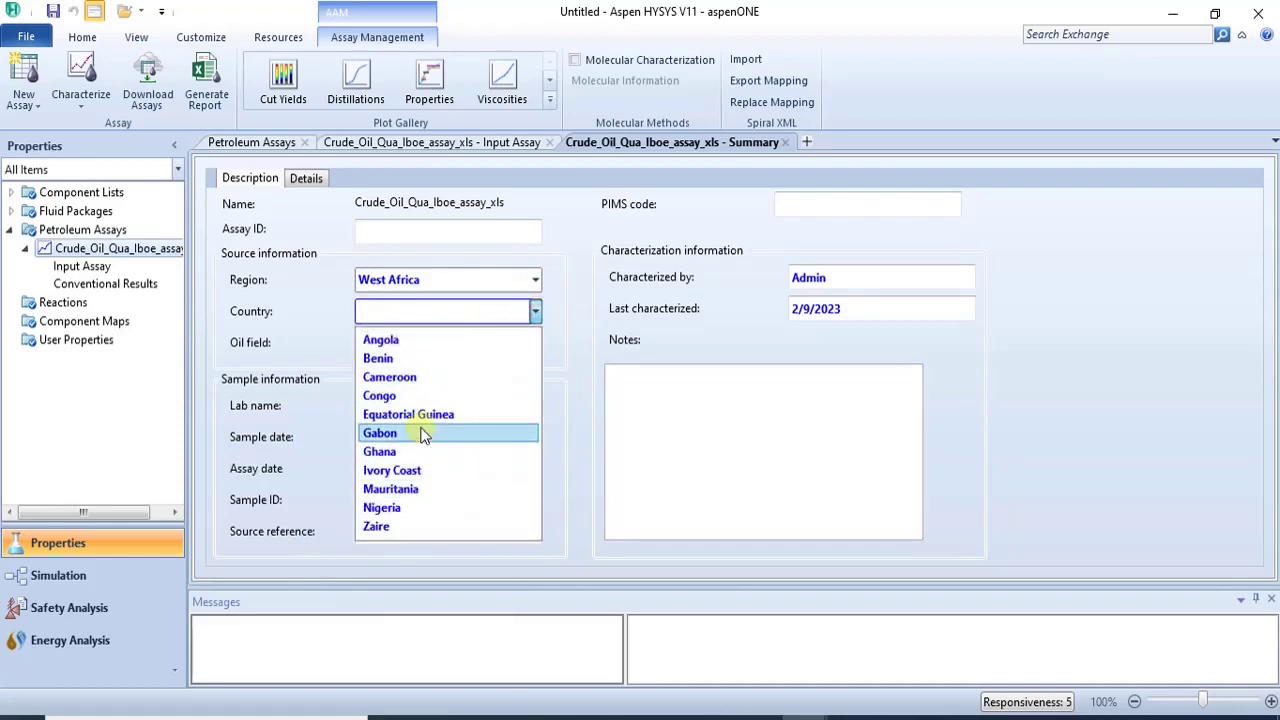
left_click(415, 508)
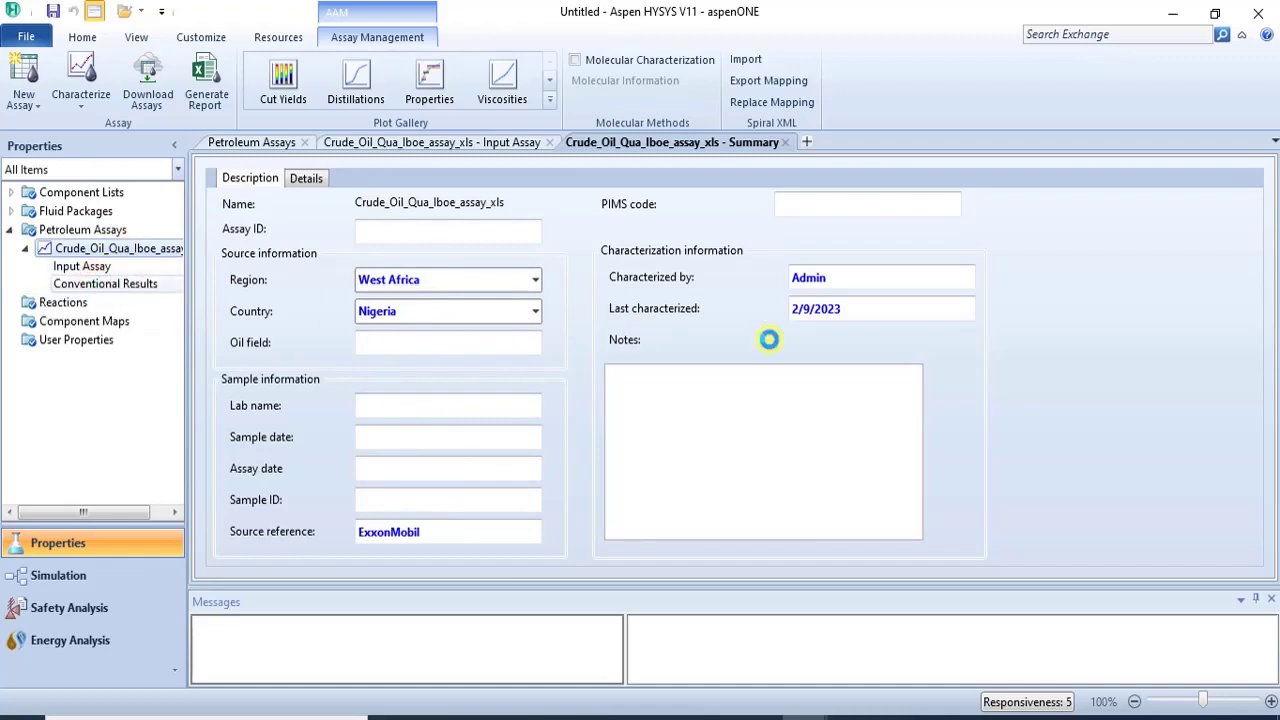
Step: Characterize the assay again from its input data and check the messages of the conventional results
left_click(75, 265)
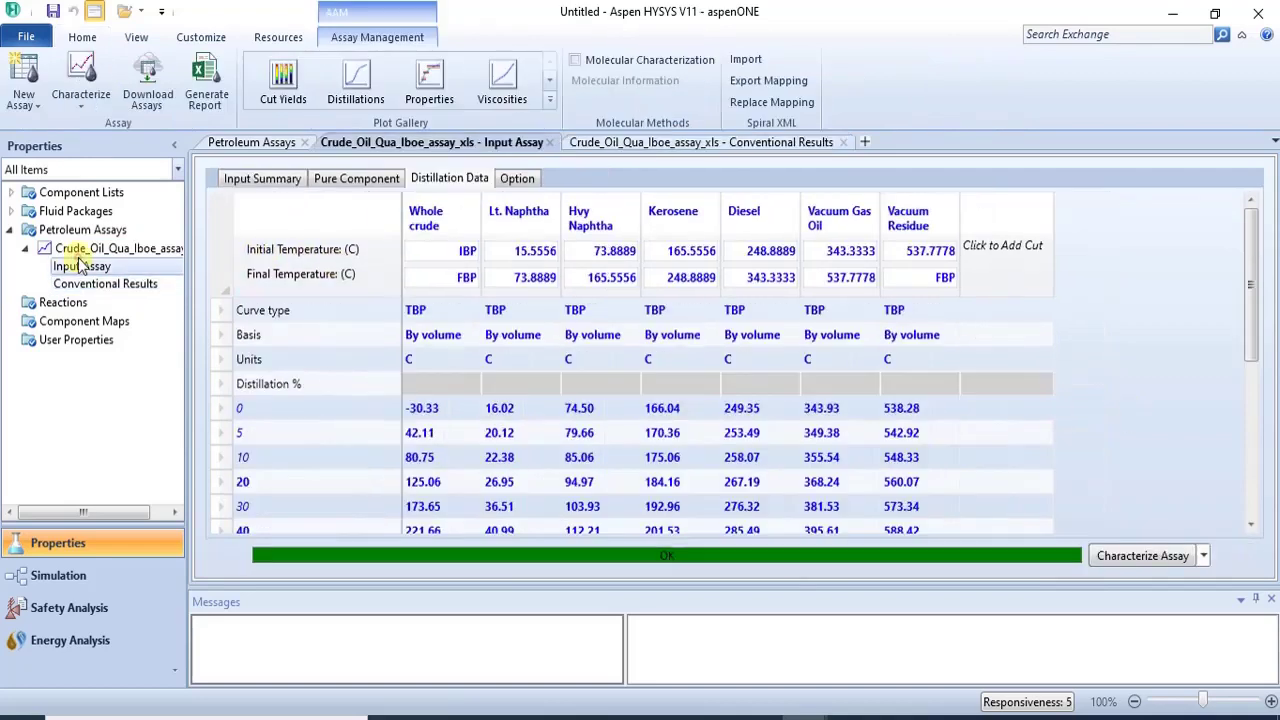
left_click(1137, 556)
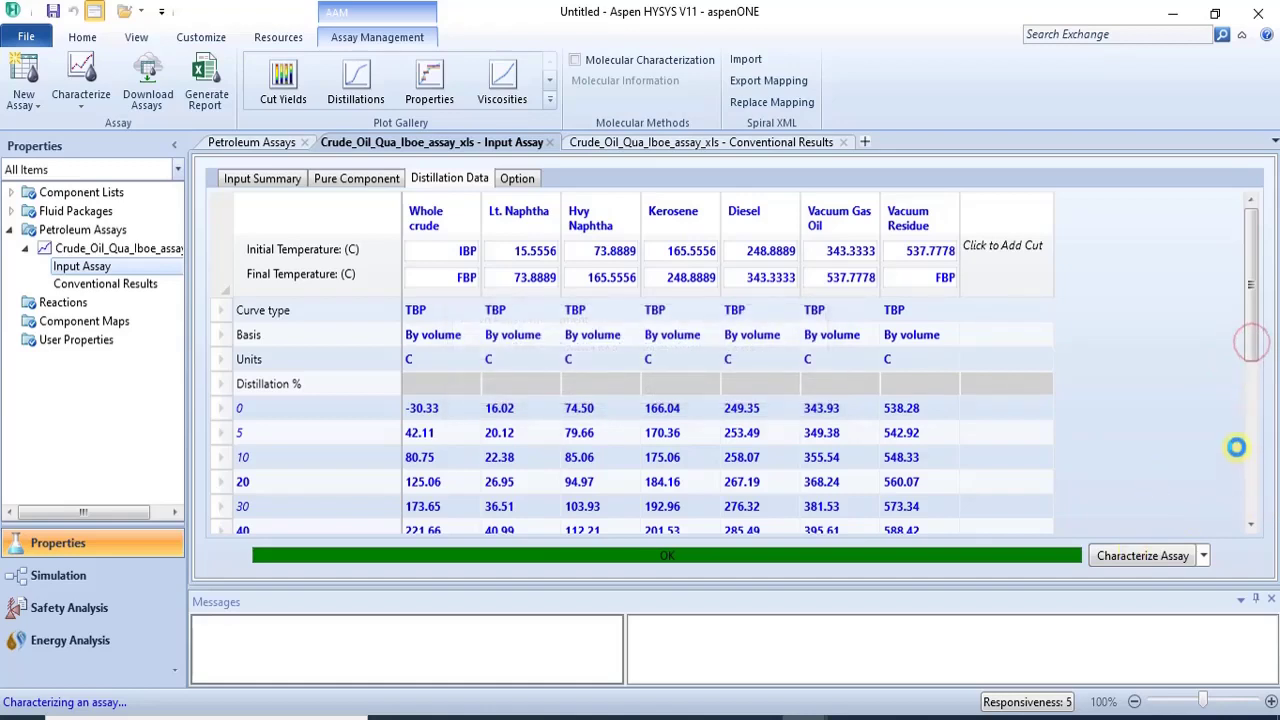
left_click(1028, 371)
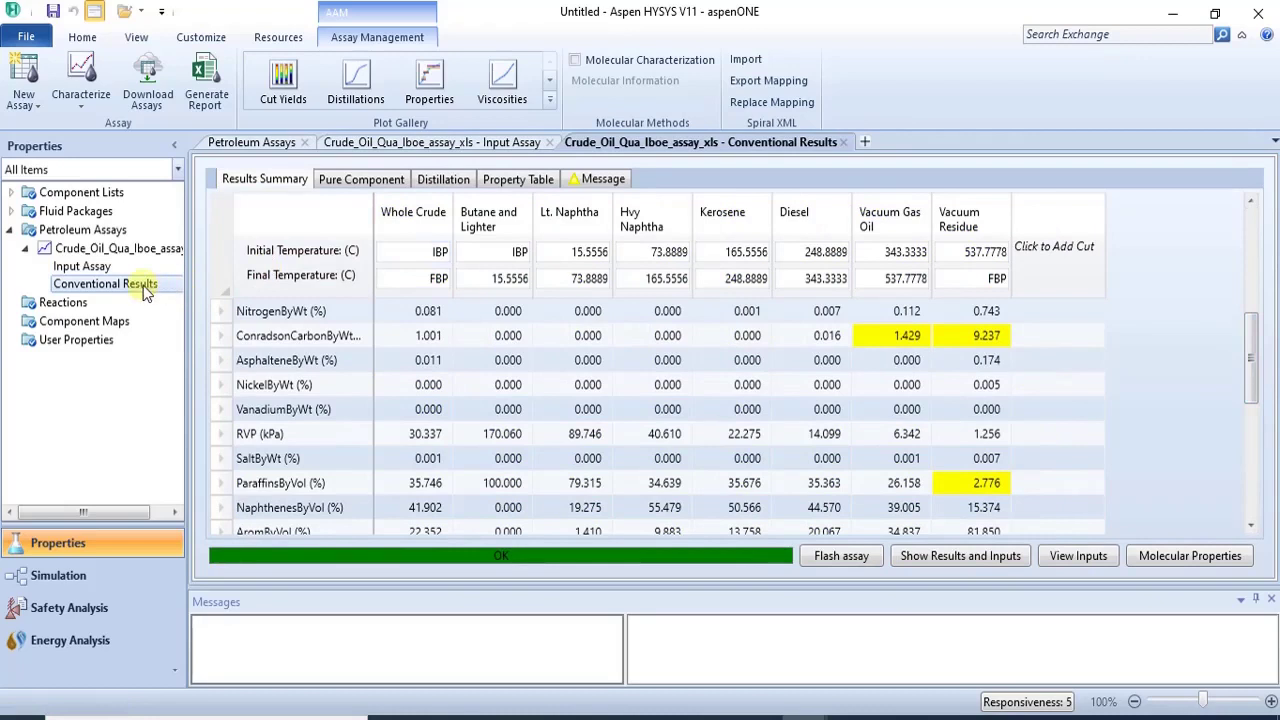
left_click(590, 180)
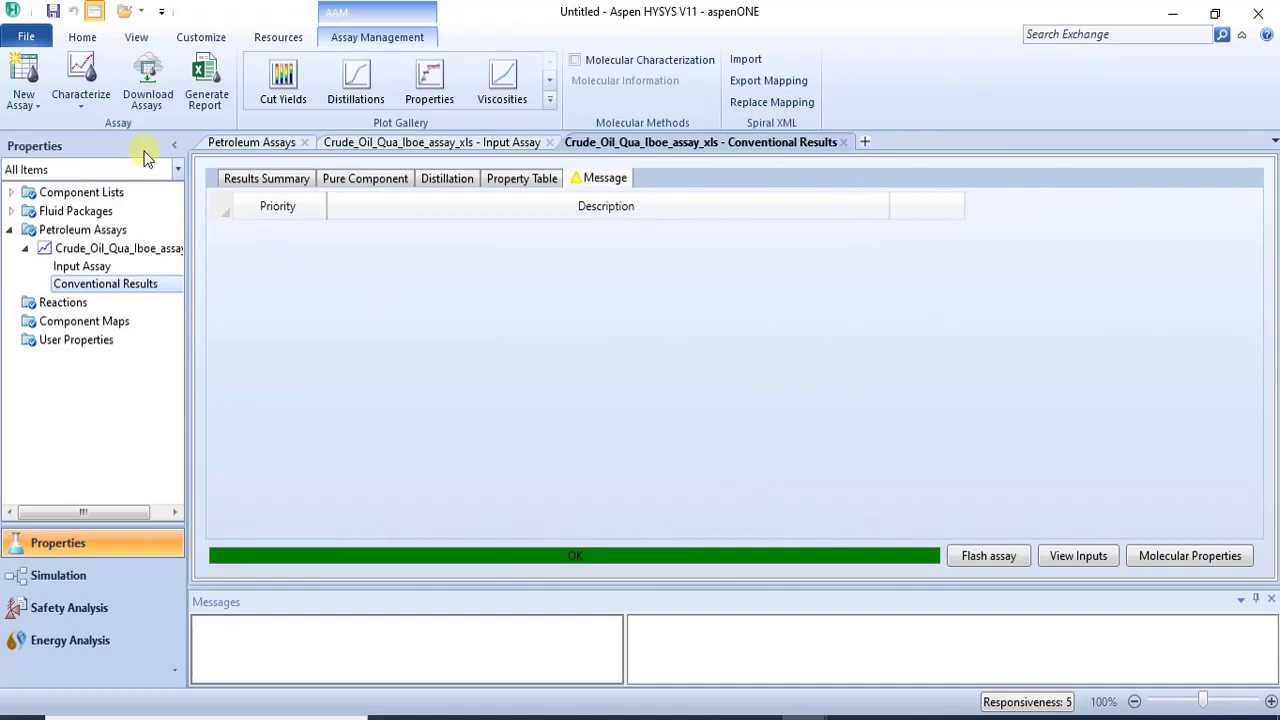
Step: Plot the characterized assay's cut yields and its distillation curve
left_click(272, 95)
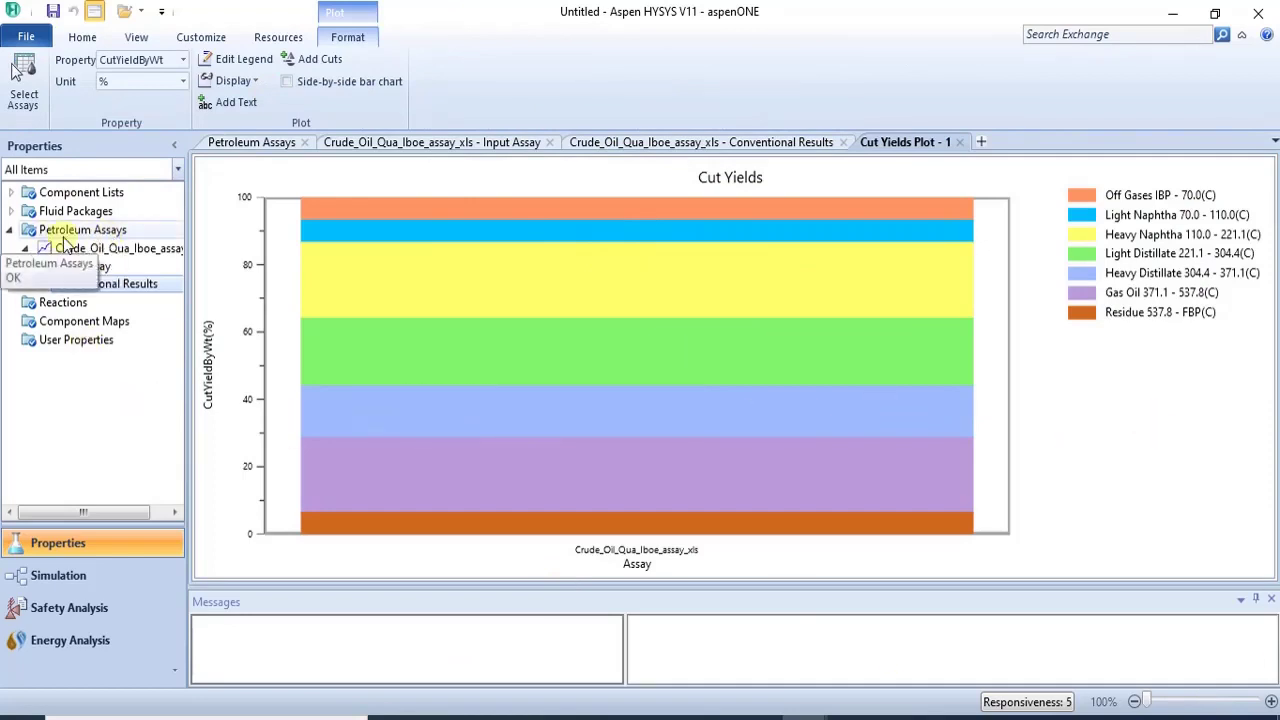
left_click(82, 266)
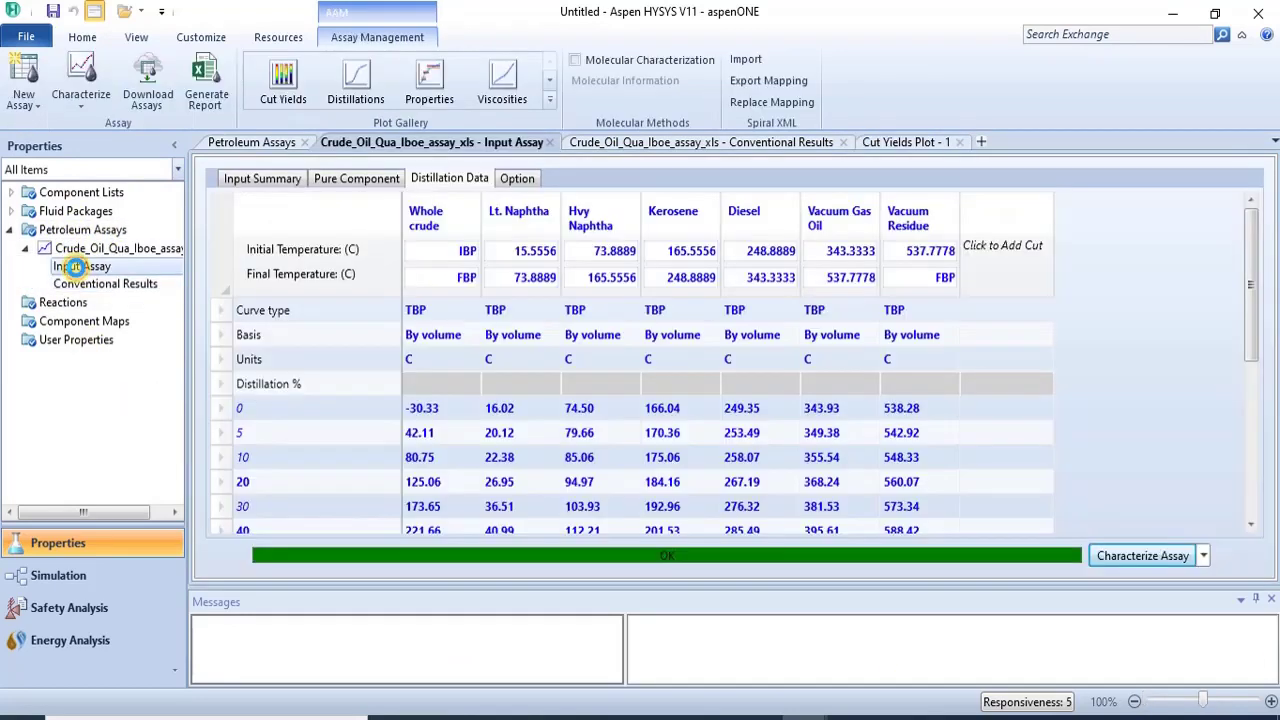
left_click(346, 80)
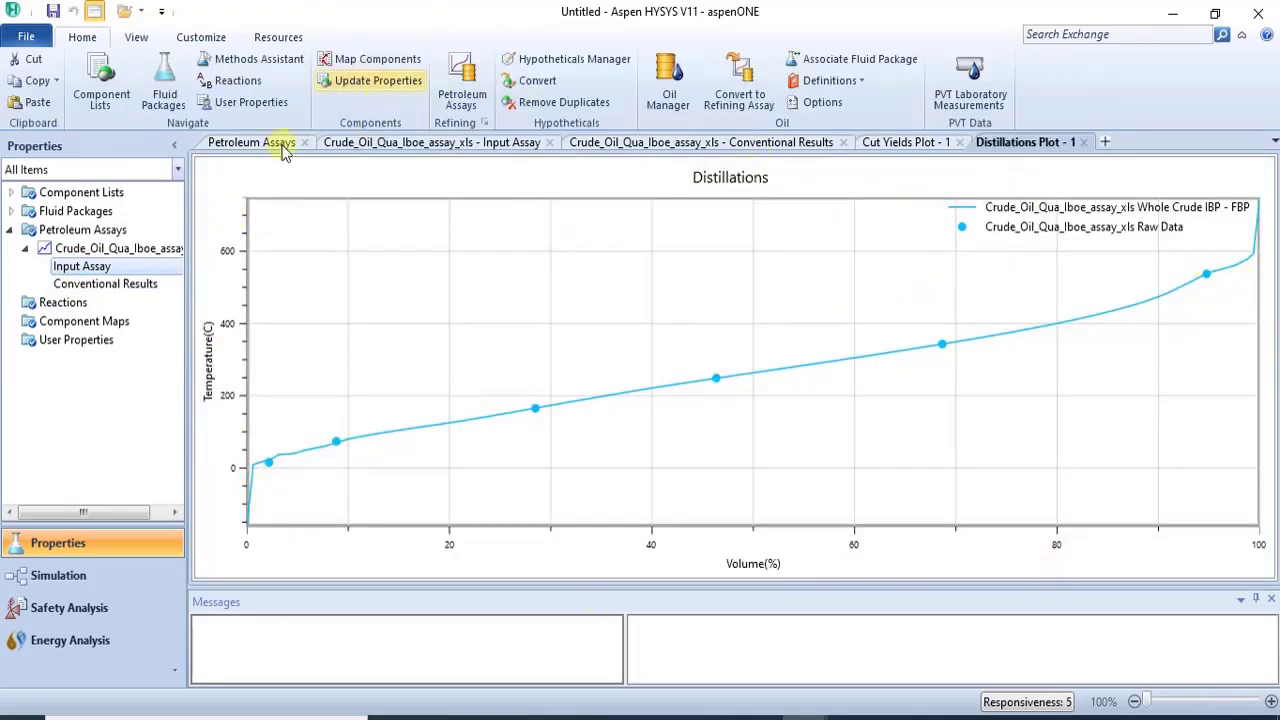
Step: Plot the assay's properties and viscosities curves, and return to the petroleum assays summary
double_click(124, 248)
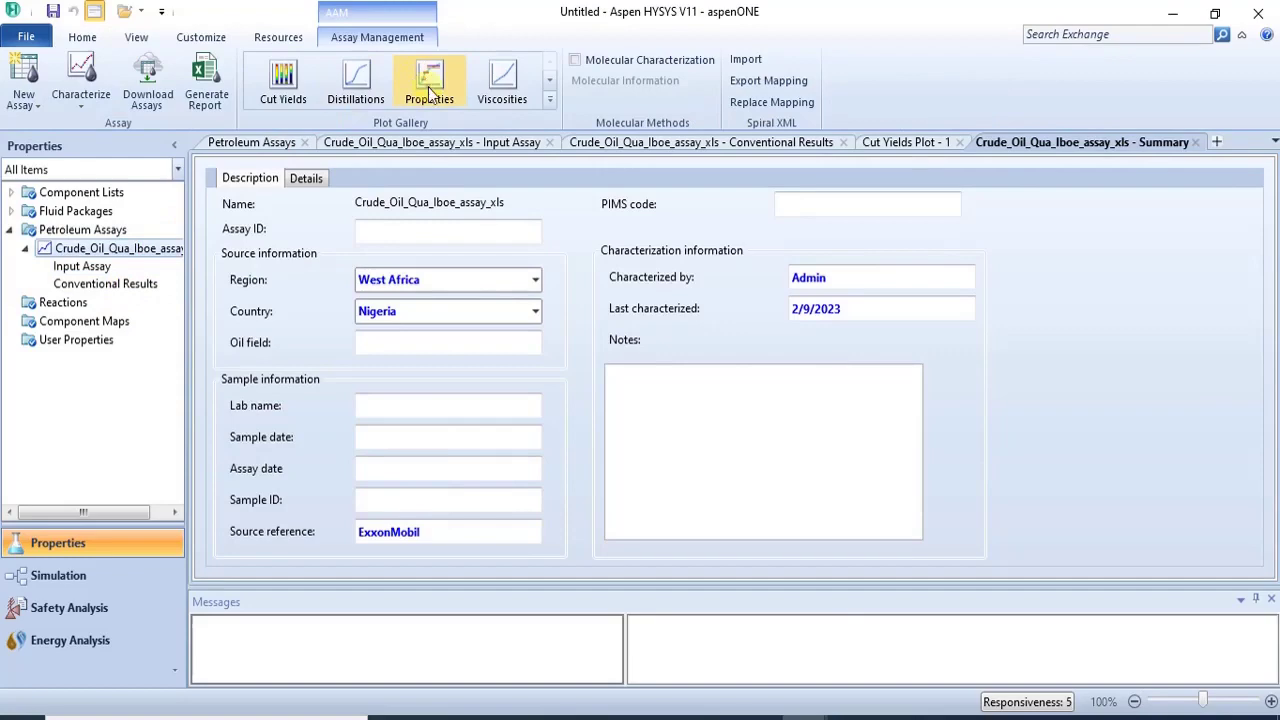
left_click(429, 90)
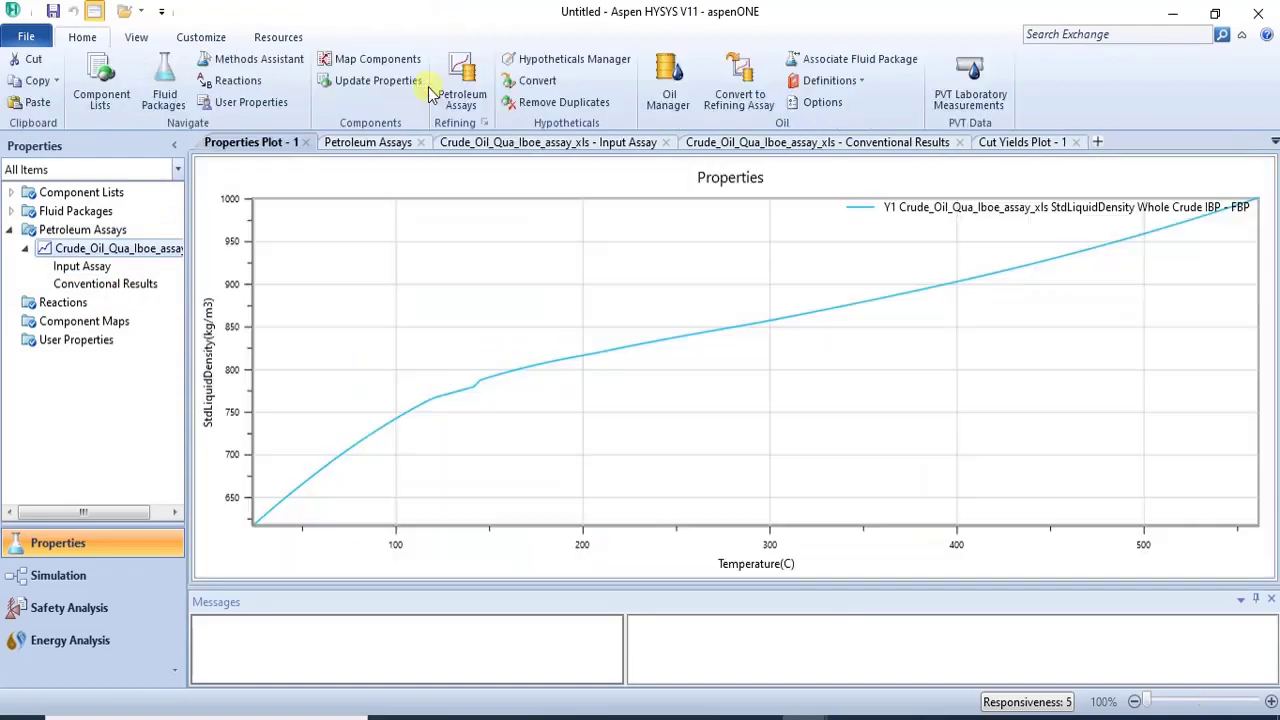
double_click(100, 230)
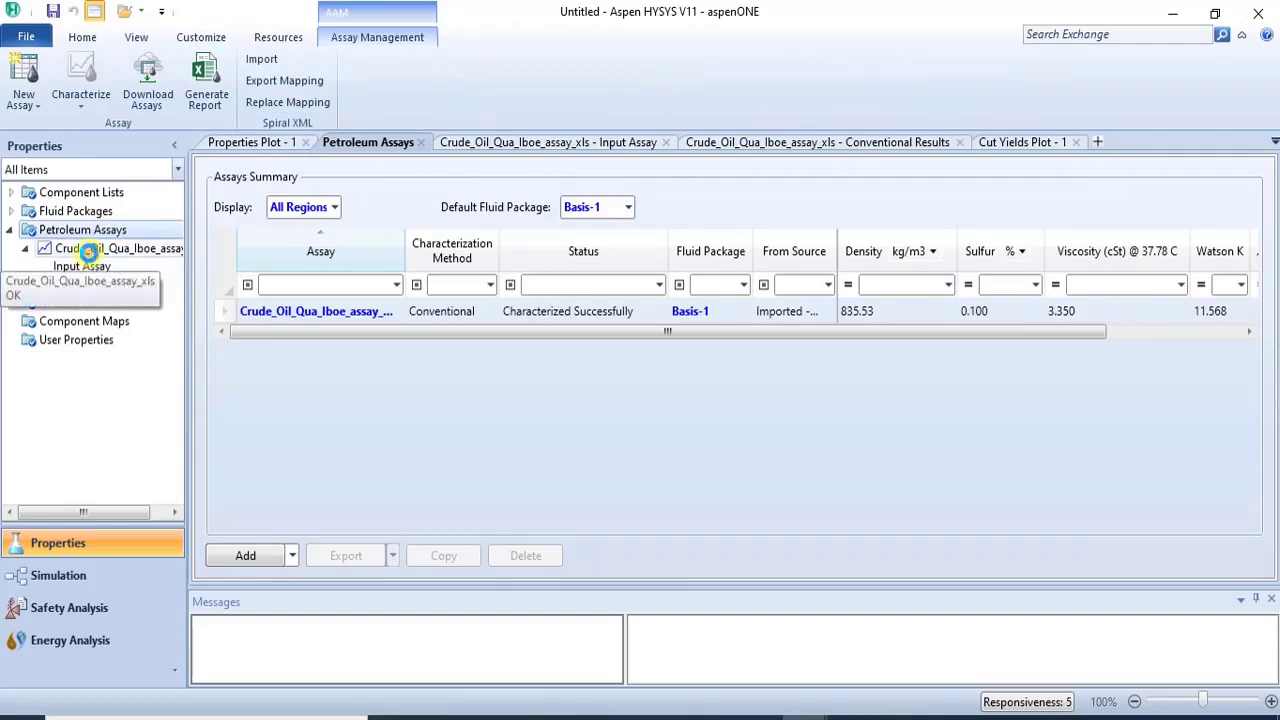
double_click(86, 249)
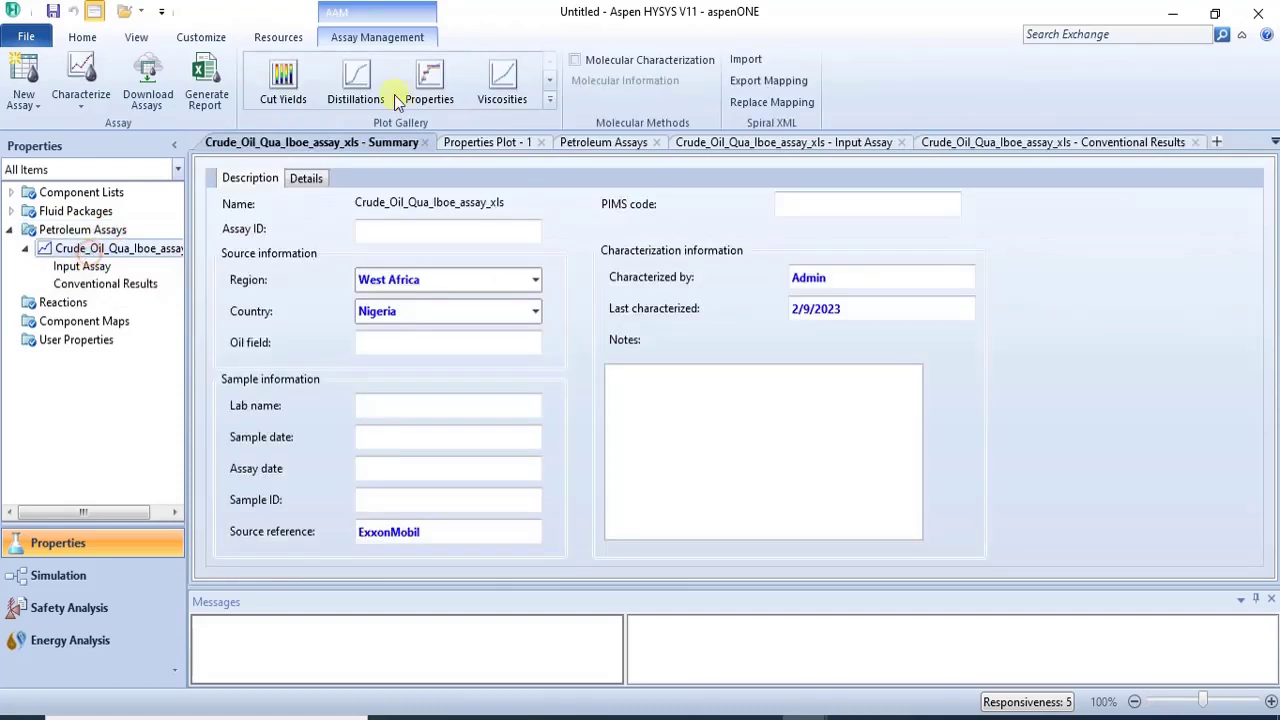
left_click(500, 100)
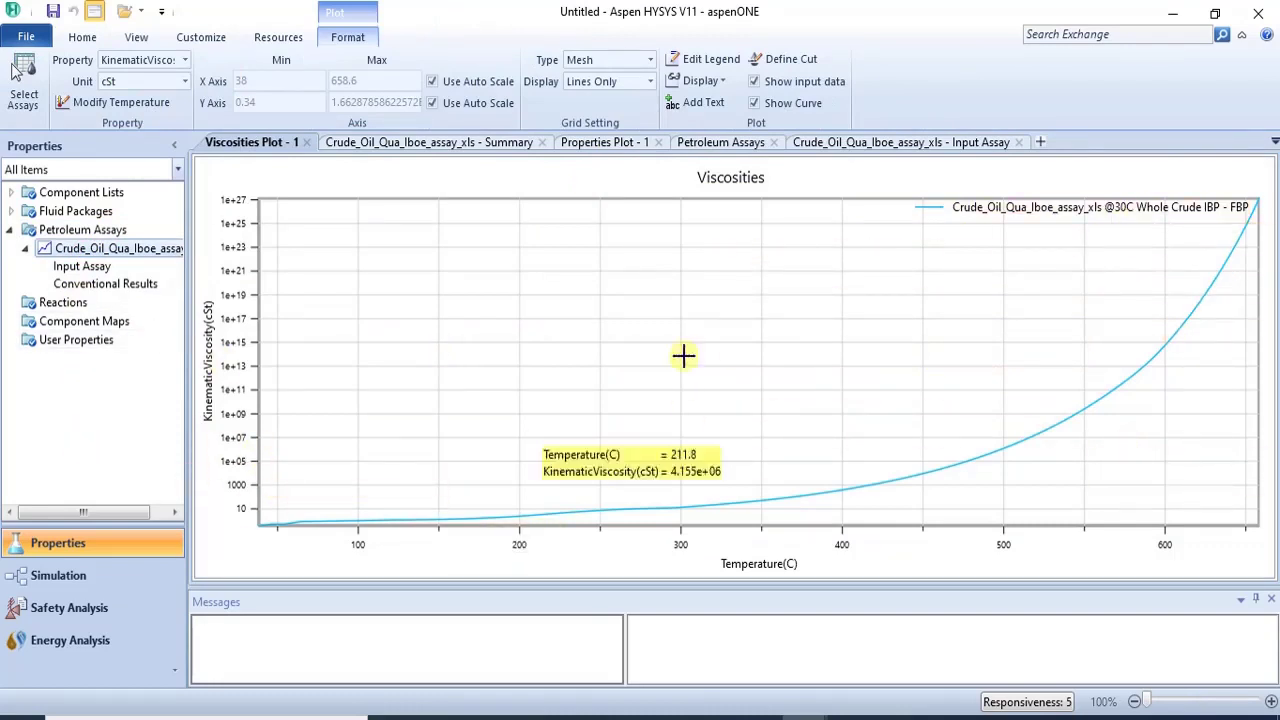
left_click(88, 229)
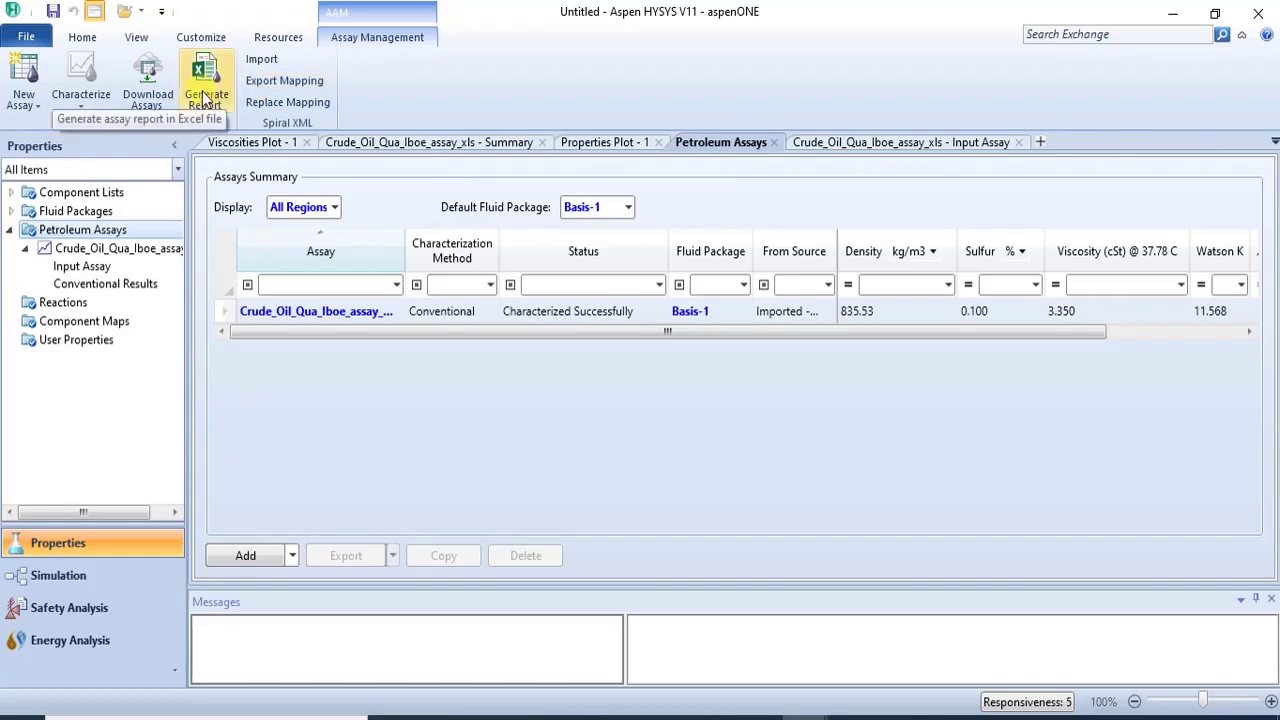
Step: Start a manually entered petroleum assay in the empty case using the Assay Components Fahrenheit to 1500F list
left_click(38, 110)
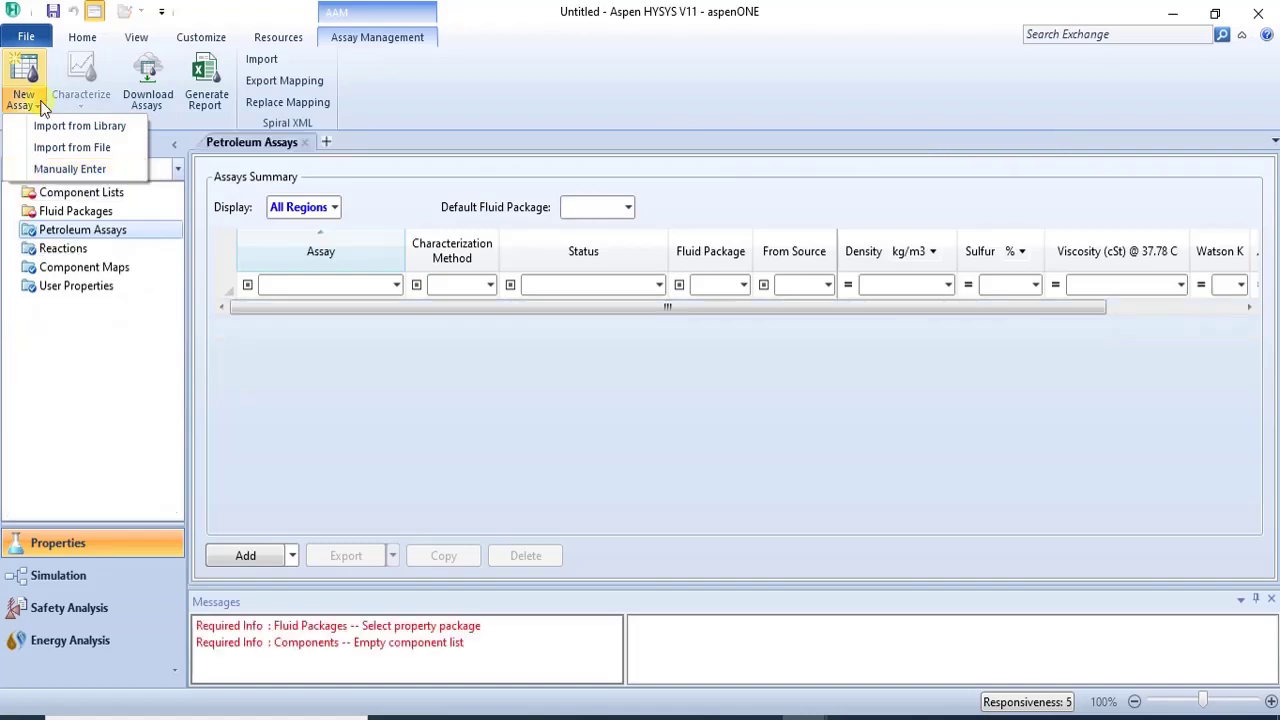
left_click(90, 169)
left_click(763, 386)
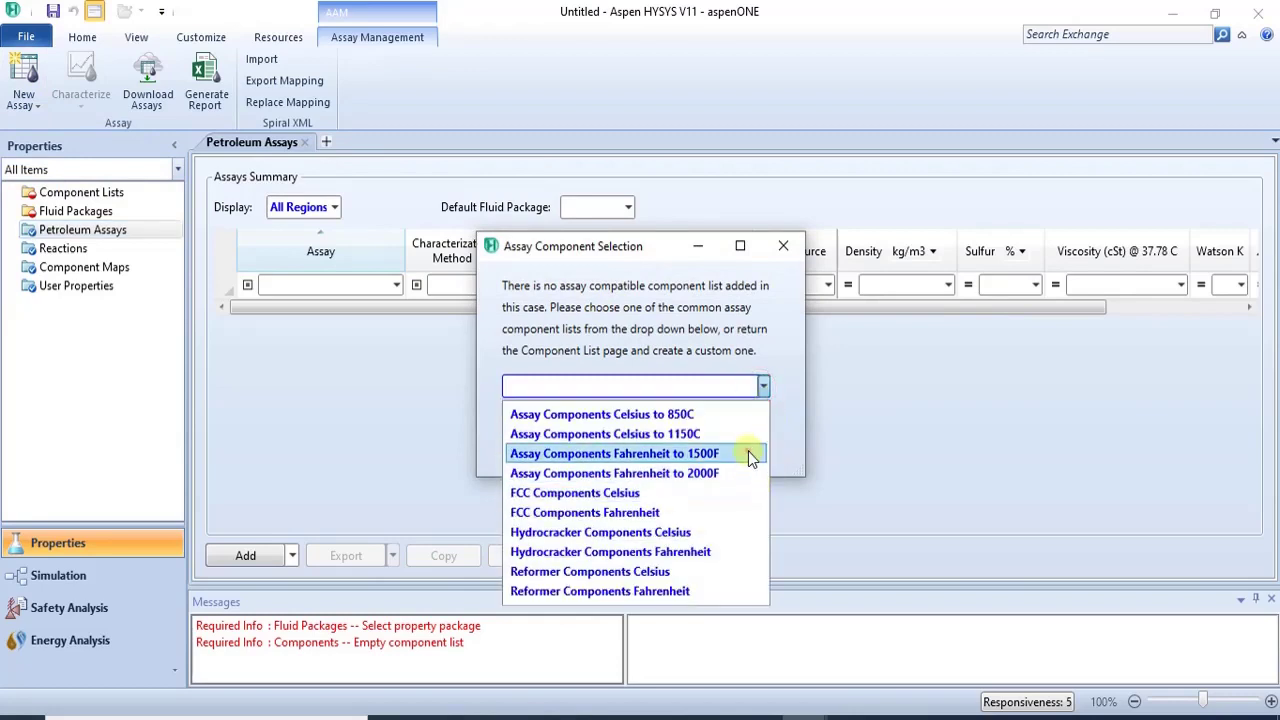
left_click(748, 453)
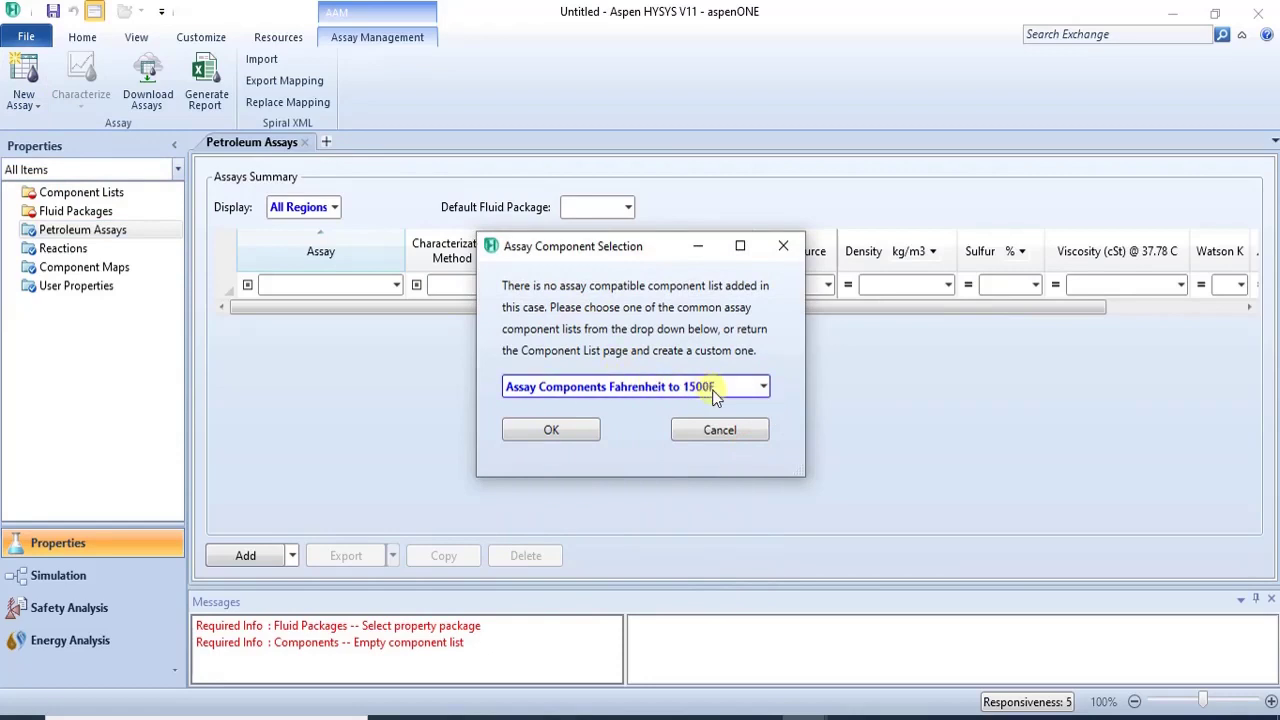
left_click(553, 430)
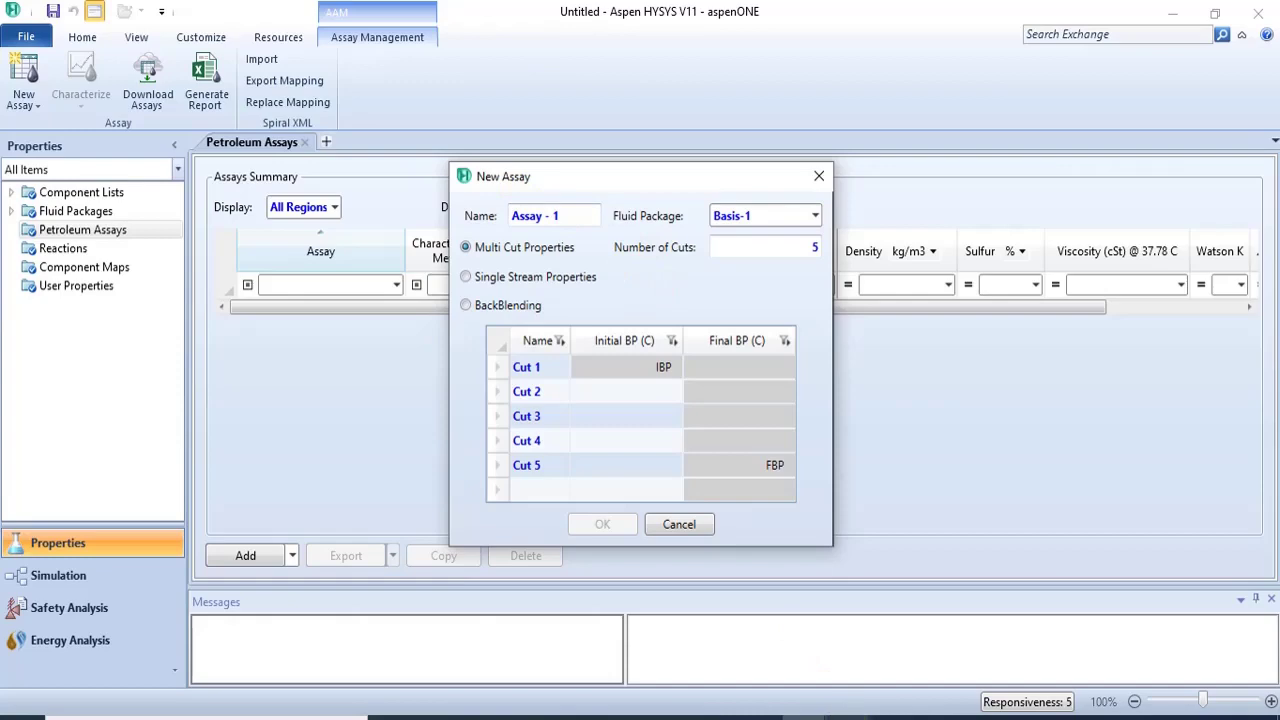
Step: Switch to the Crude_Oil_Qua_Iboe_assay_xls.xlsx sheet in Excel and examine its cut names and boiling ranges
mouse_move(848, 715)
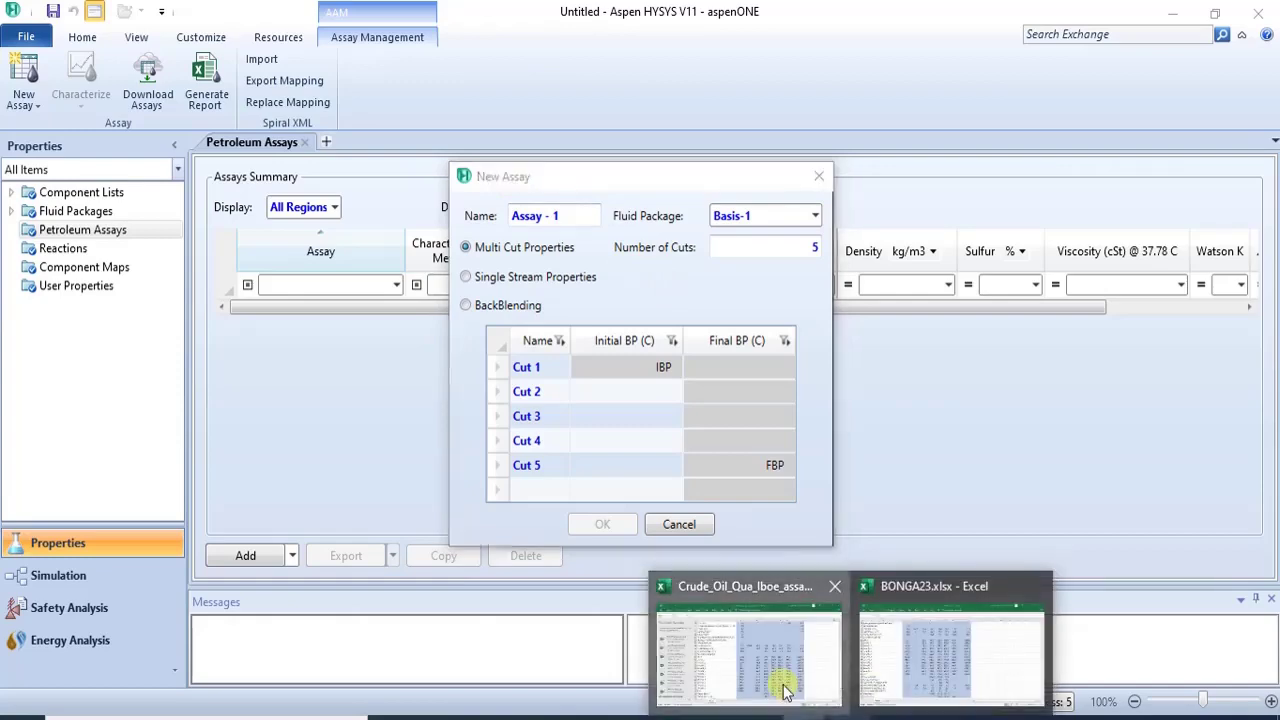
left_click(750, 640)
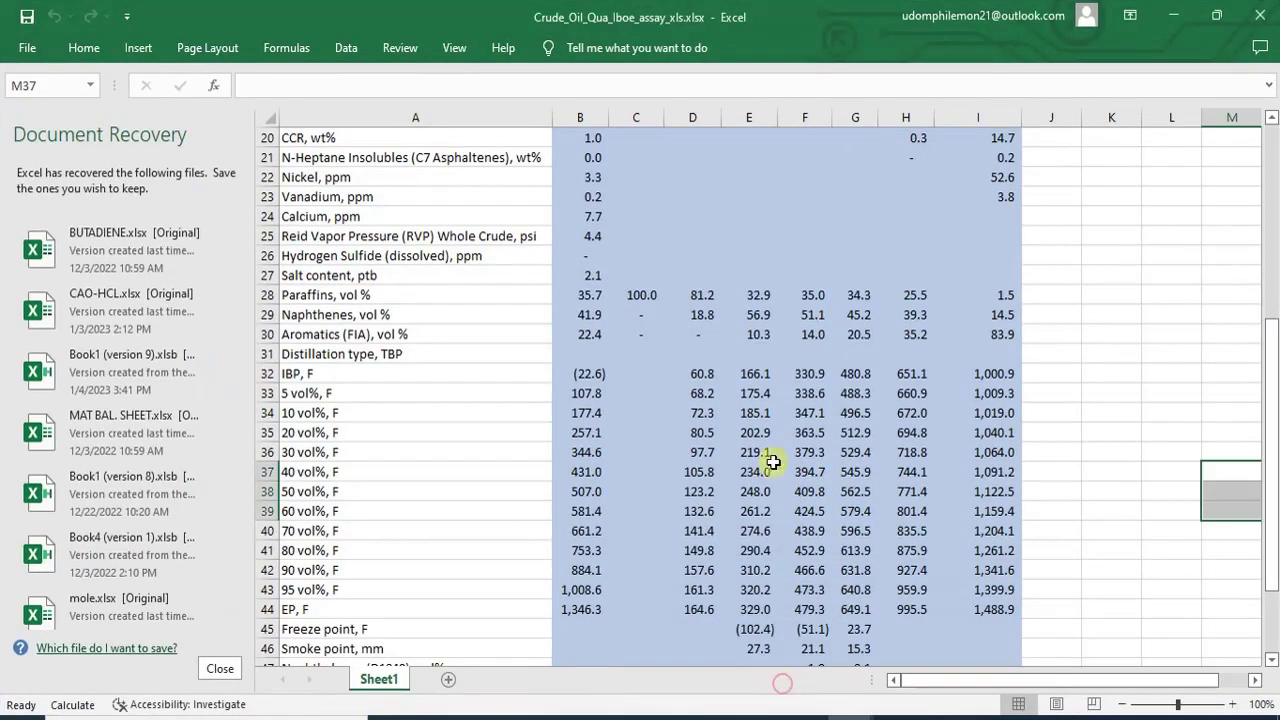
left_click(1180, 452)
left_click_drag(1270, 472, 1214, 317)
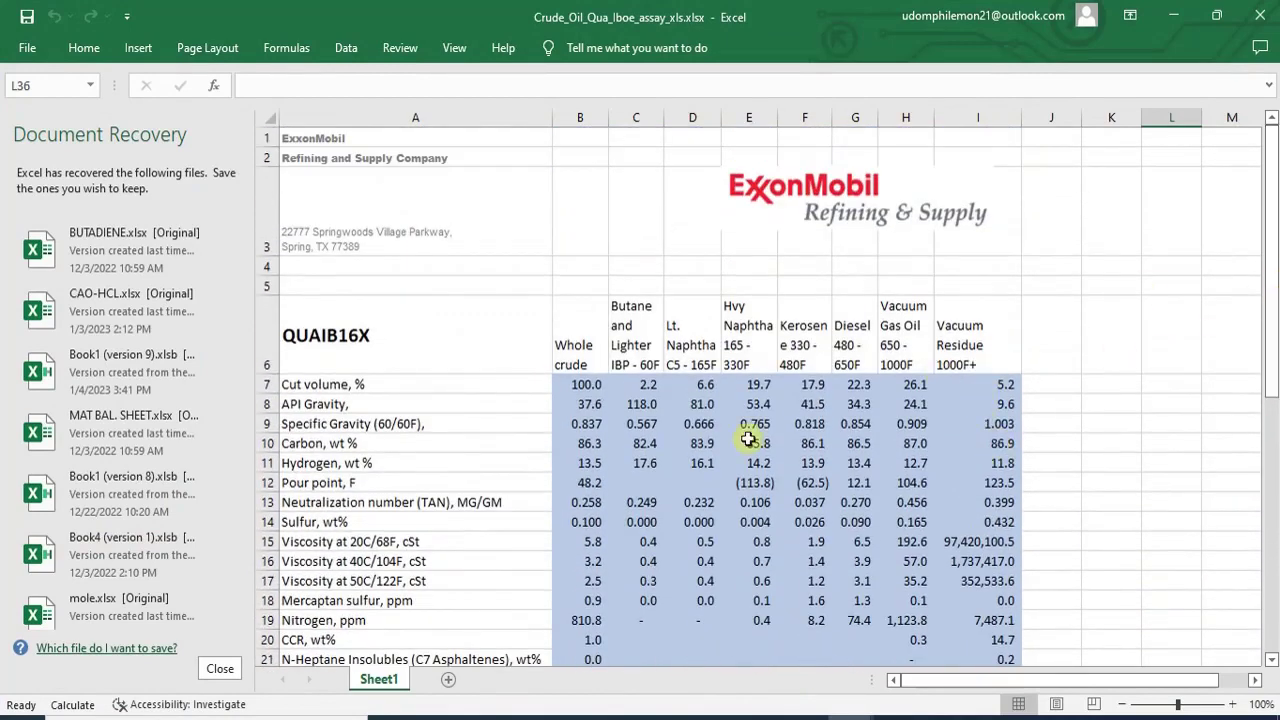
Step: Check the cut columns in the Qua Iboe sheet, switch back to Aspen HYSYS and set the new assay's number of cuts to 7
mouse_move(1274, 287)
left_mouse_down()
mouse_move(1271, 277)
mouse_move(1272, 302)
left_mouse_up()
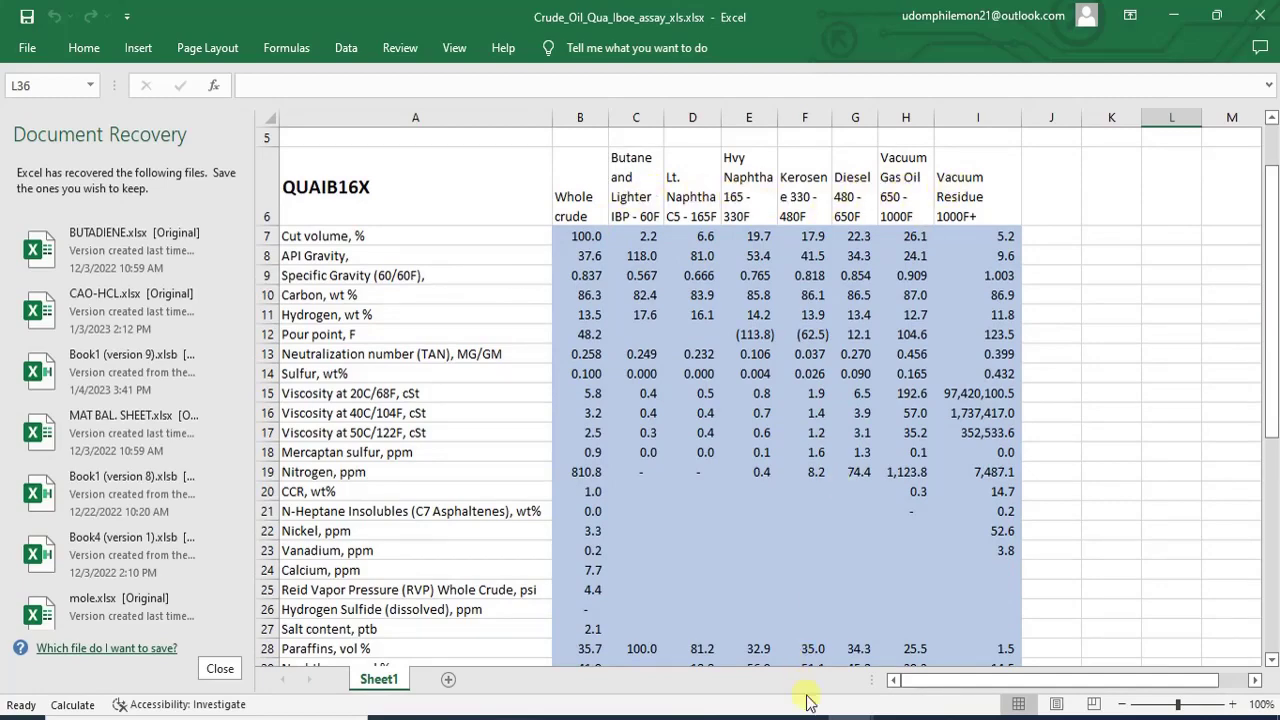
mouse_move(810, 714)
left_click(1025, 663)
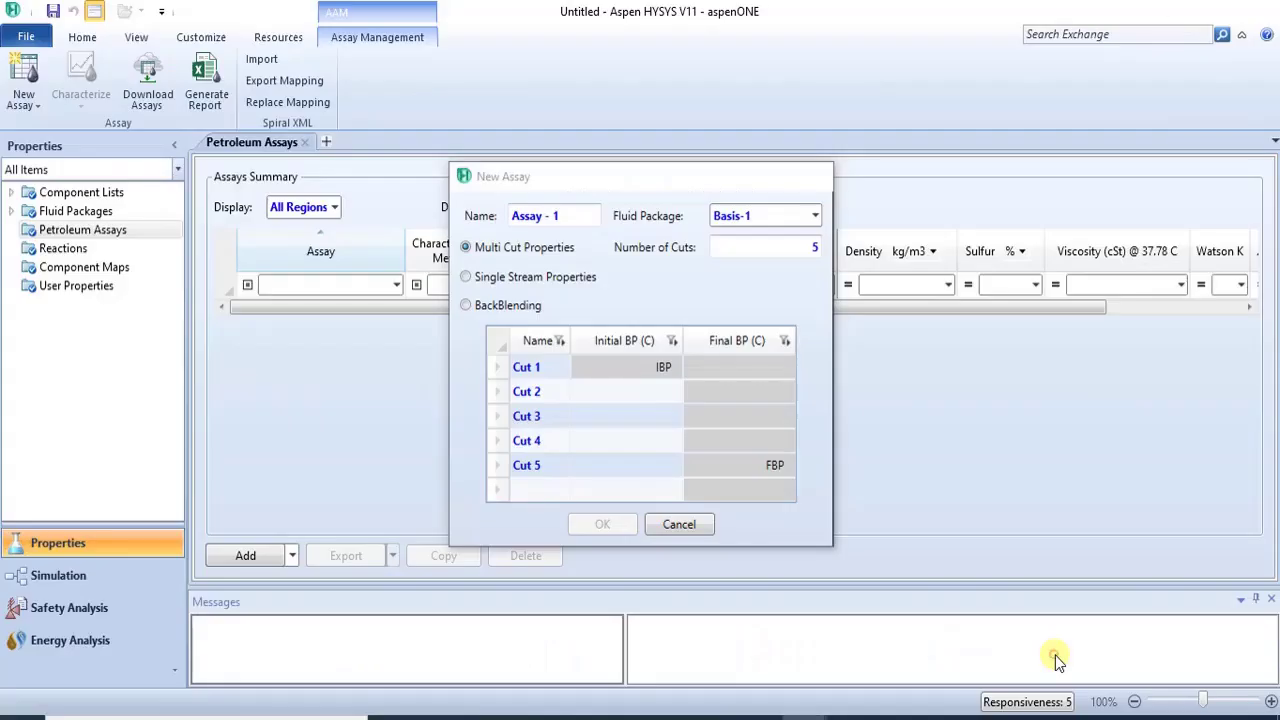
left_click(808, 250)
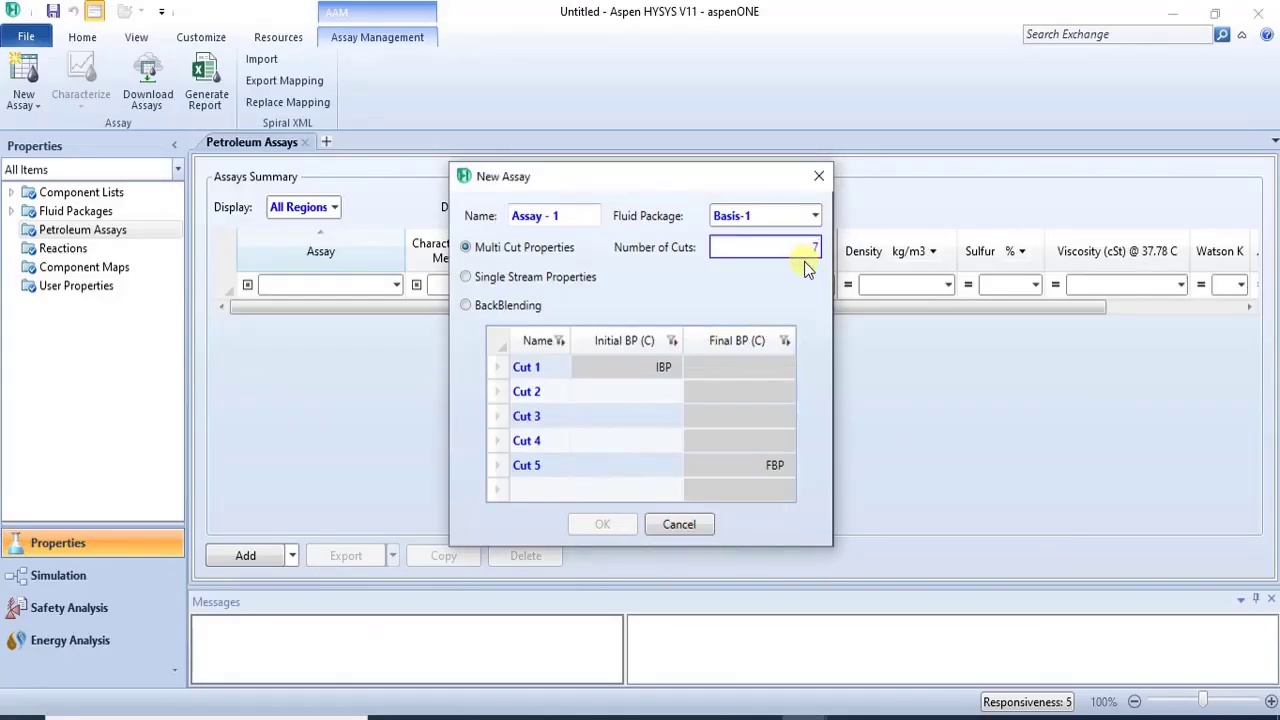
key("Tab")
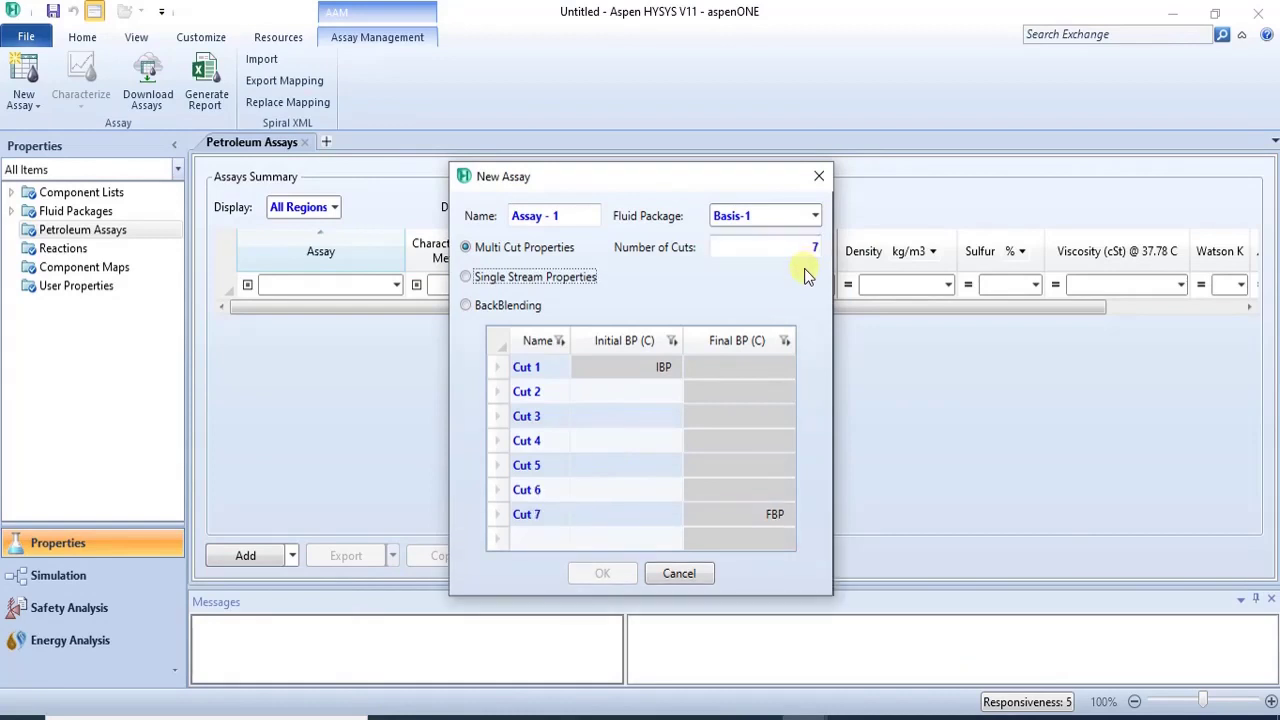
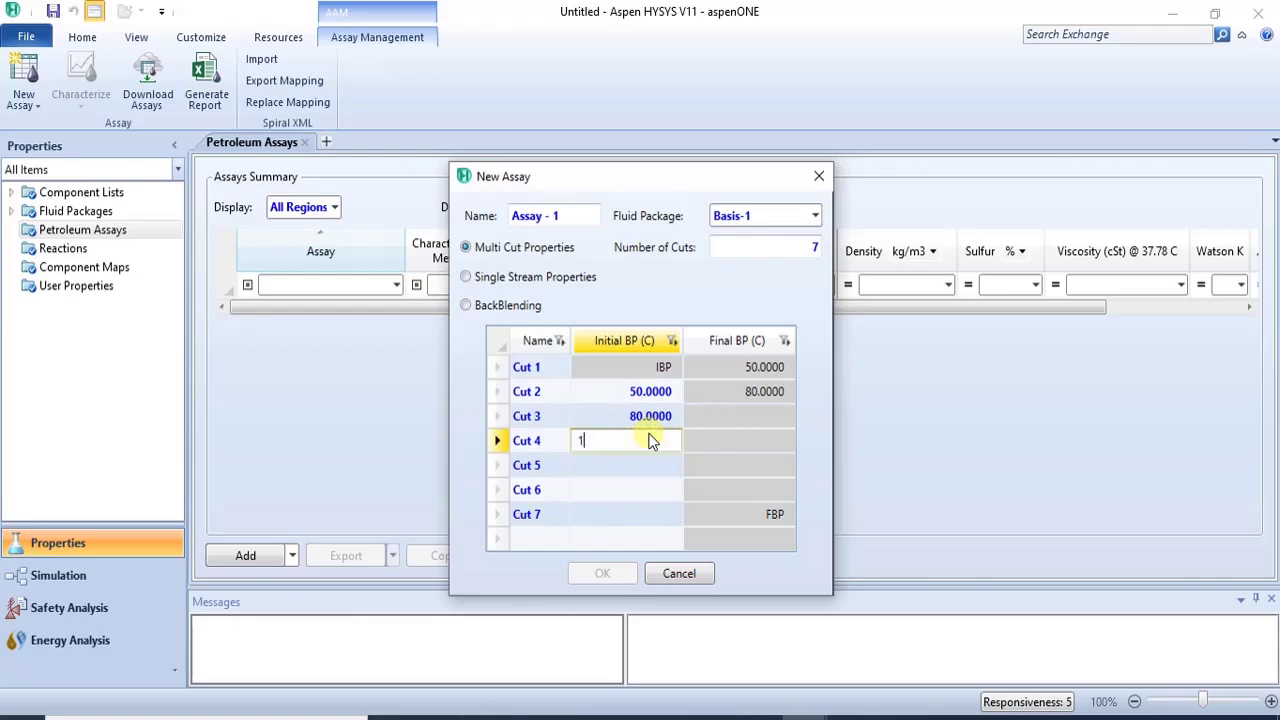
Step: Enter initial boiling points of 50, 80, 150, 200, 400 and 500 C for Cuts 2 to 7 and create the multi-cut assay
key("Return")
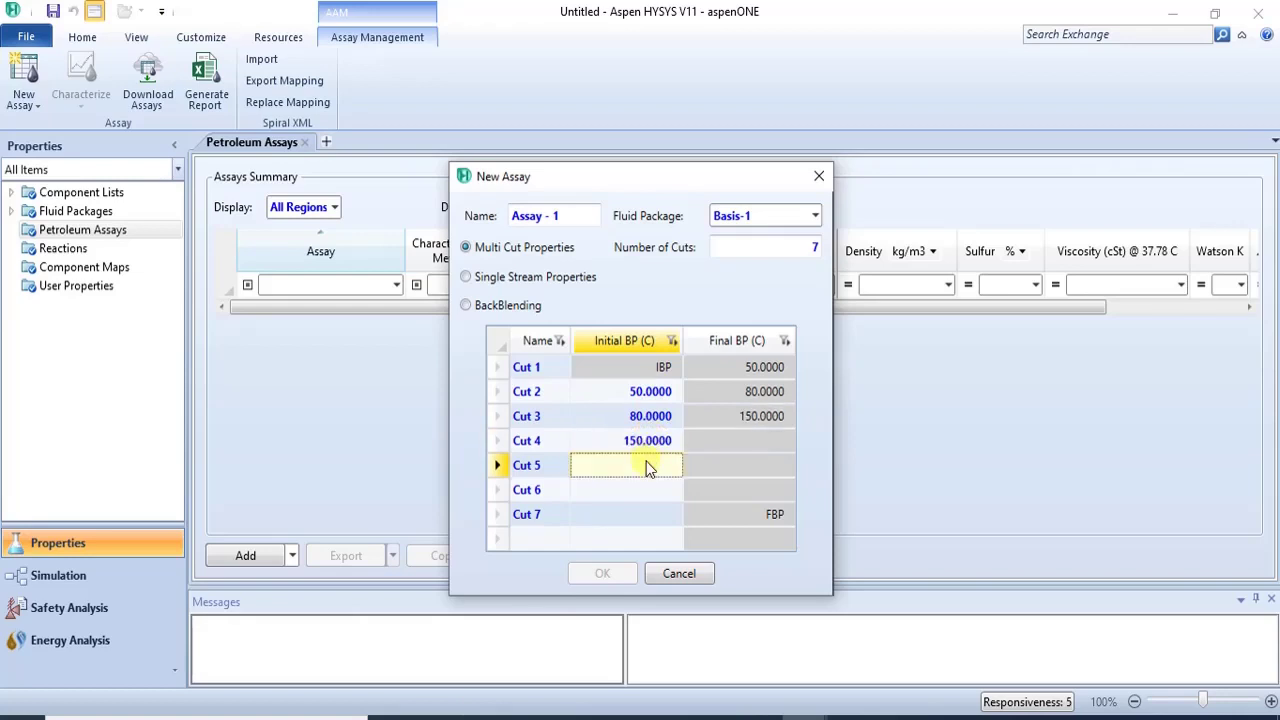
type("200")
key("Return")
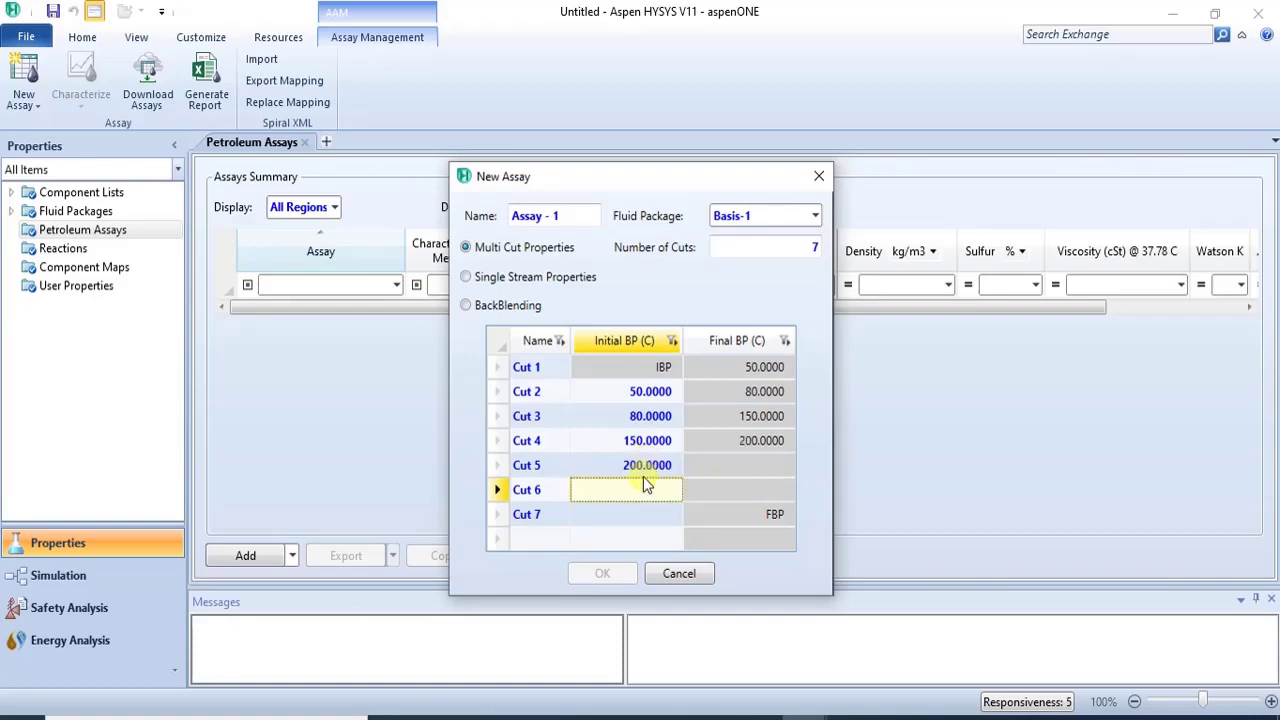
type("400")
key("Return")
type("E5")
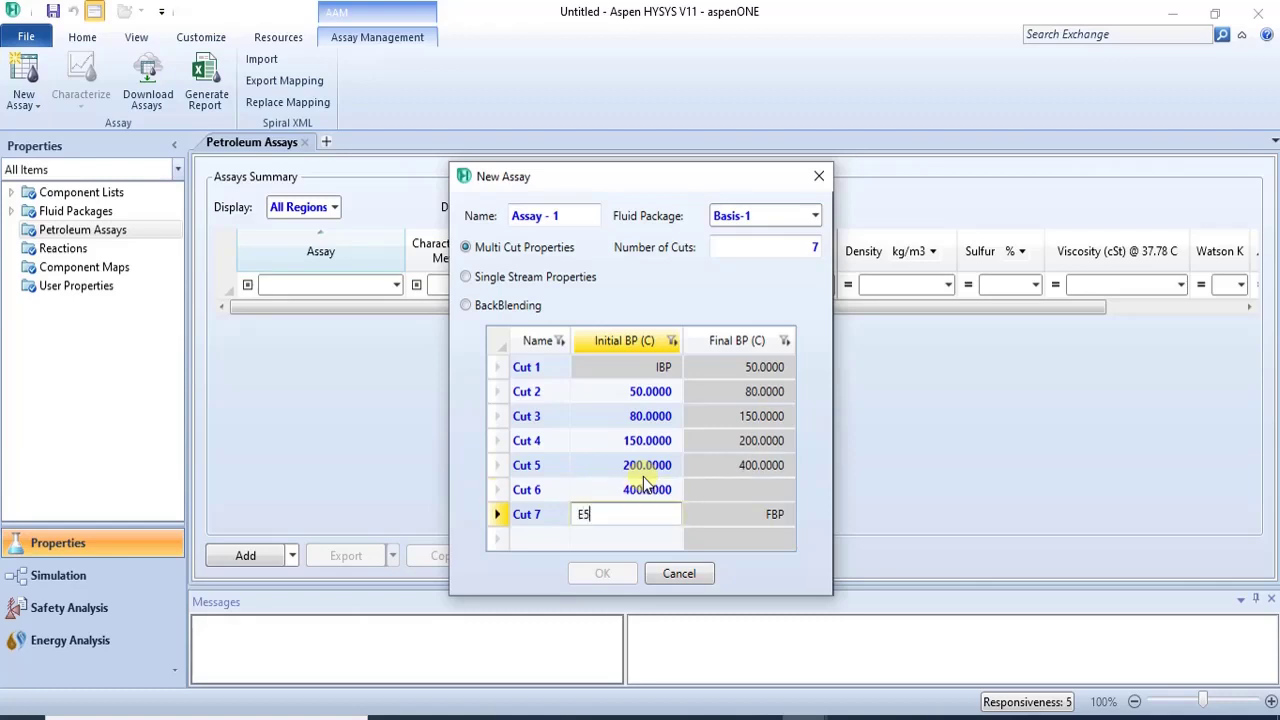
key("BackSpace")
key("BackSpace")
key("Return")
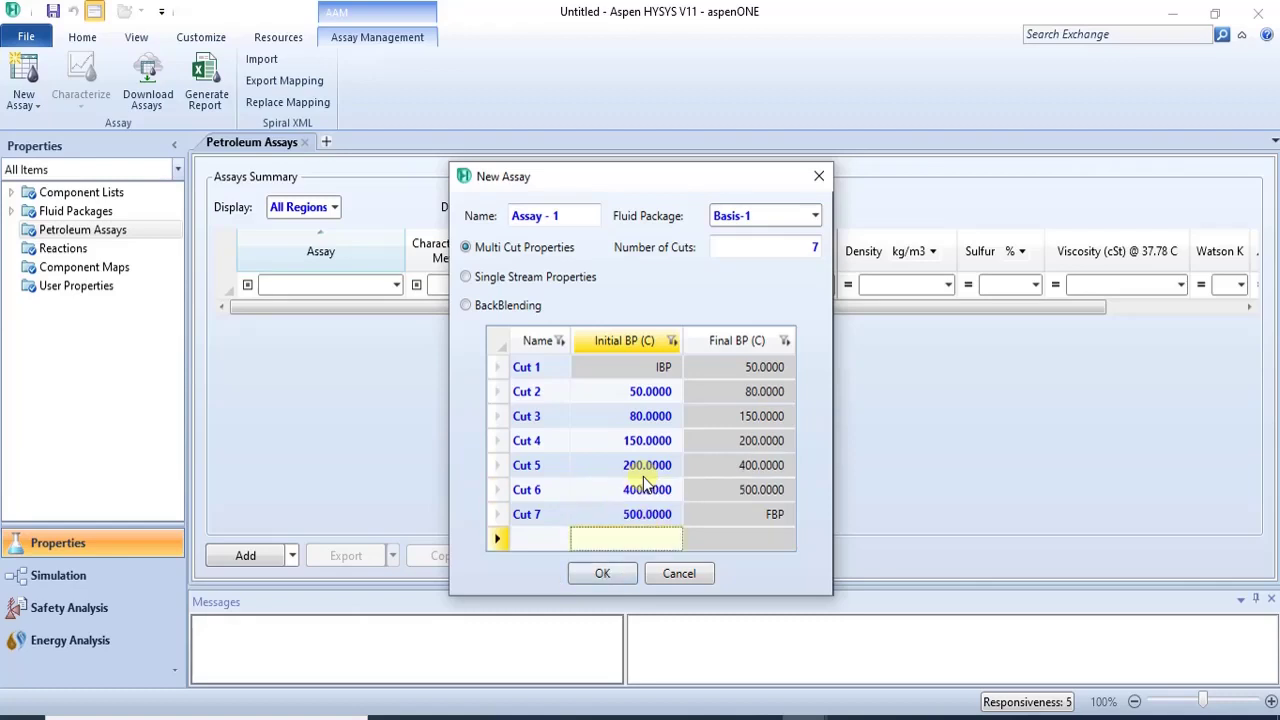
left_click(607, 573)
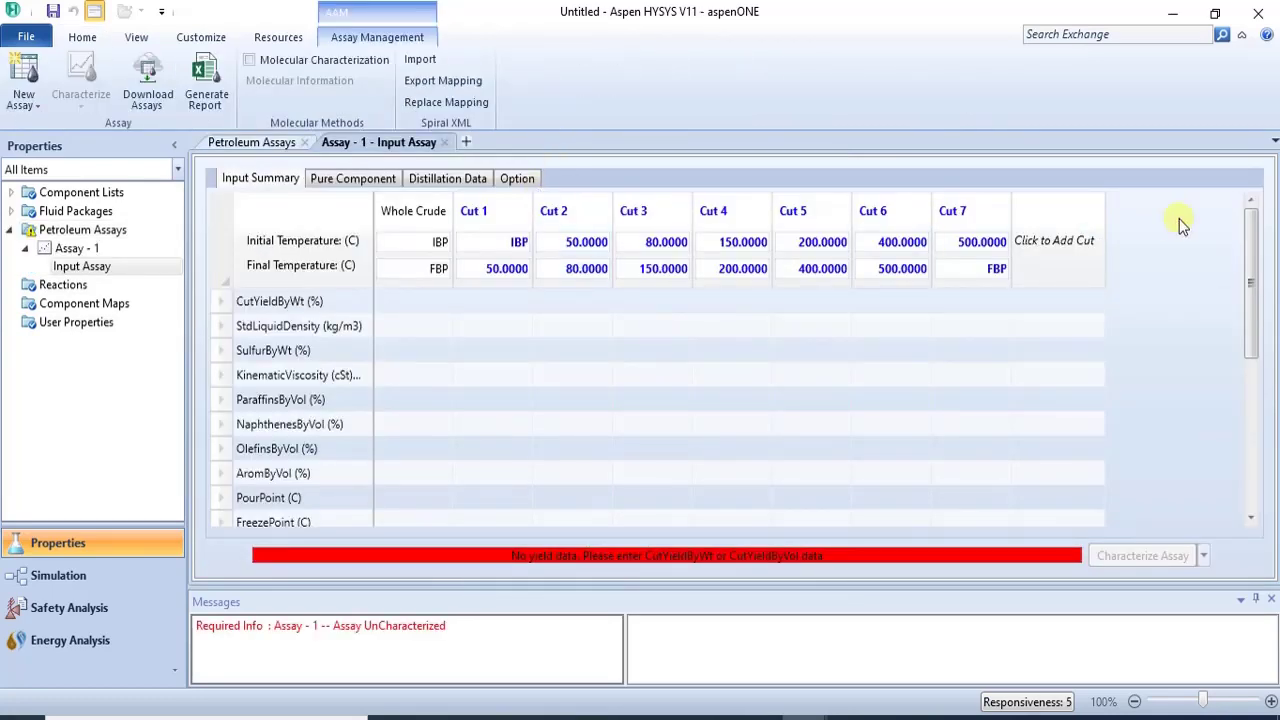
Step: Change the unit of the cuts' initial and final temperatures to F in the assay's input summary
mouse_move(1249, 286)
left_mouse_down()
mouse_move(1249, 449)
mouse_move(1246, 286)
left_mouse_up()
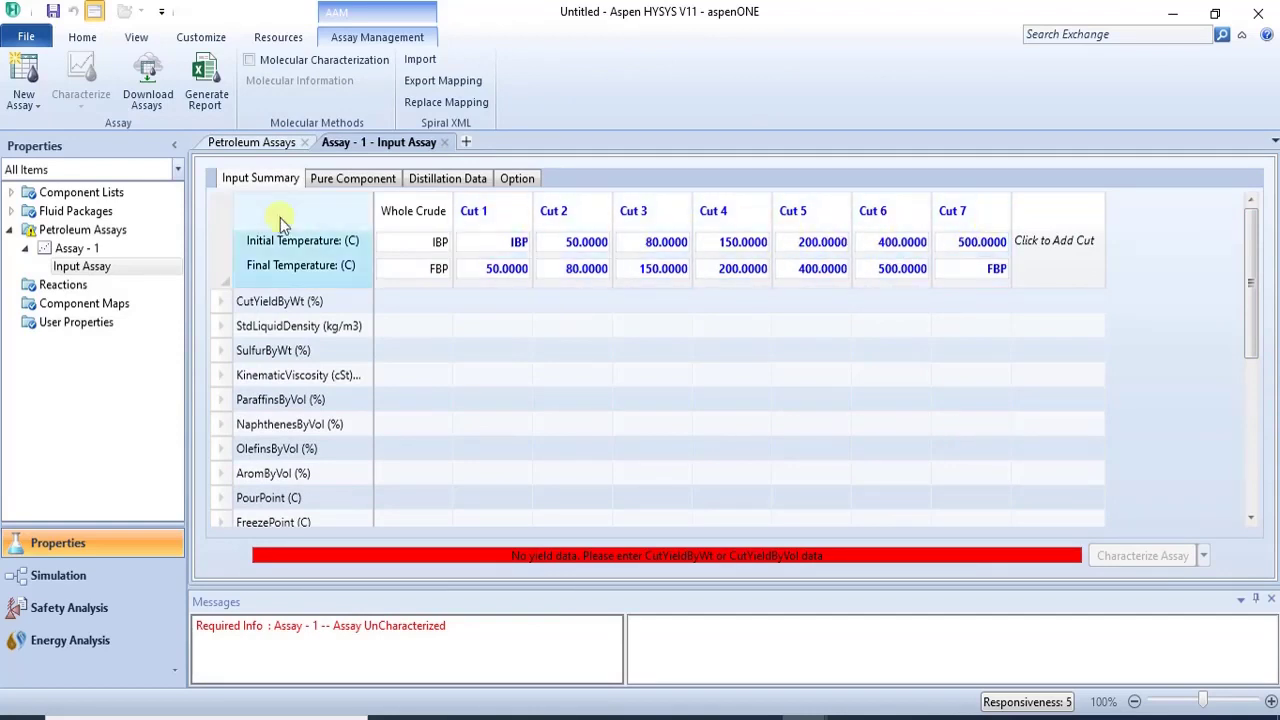
left_click(365, 241)
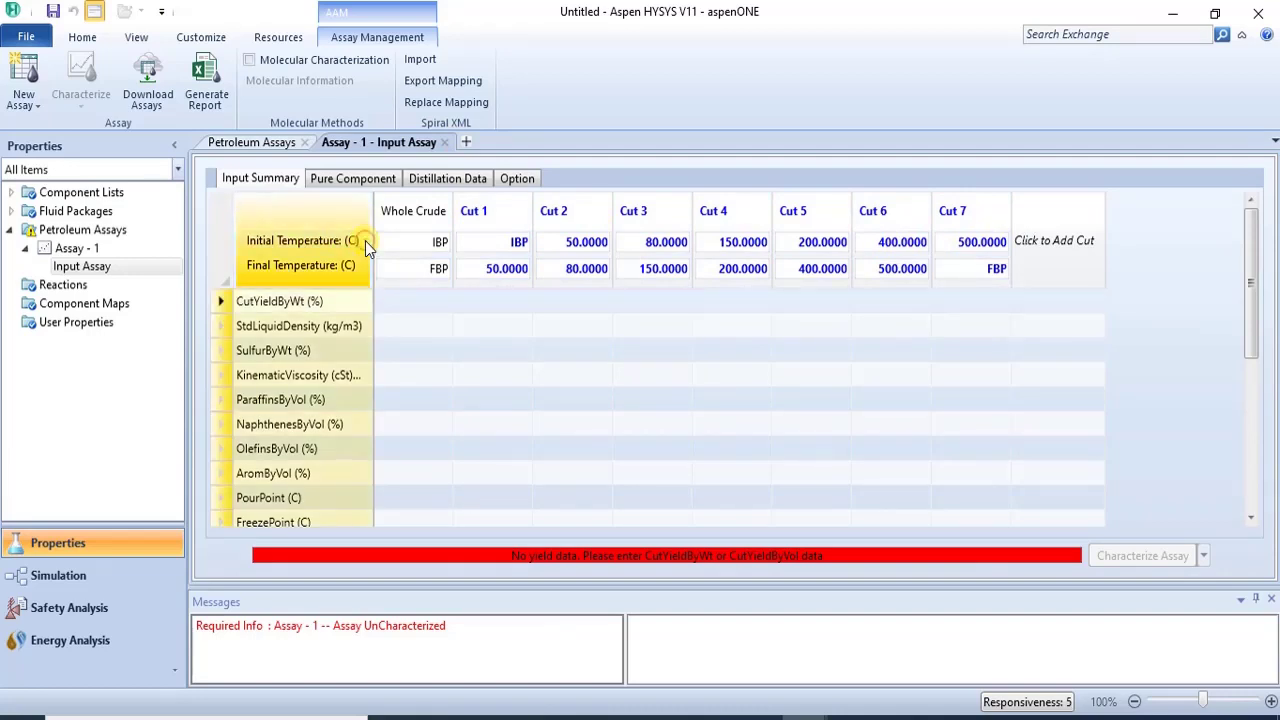
left_click(365, 241)
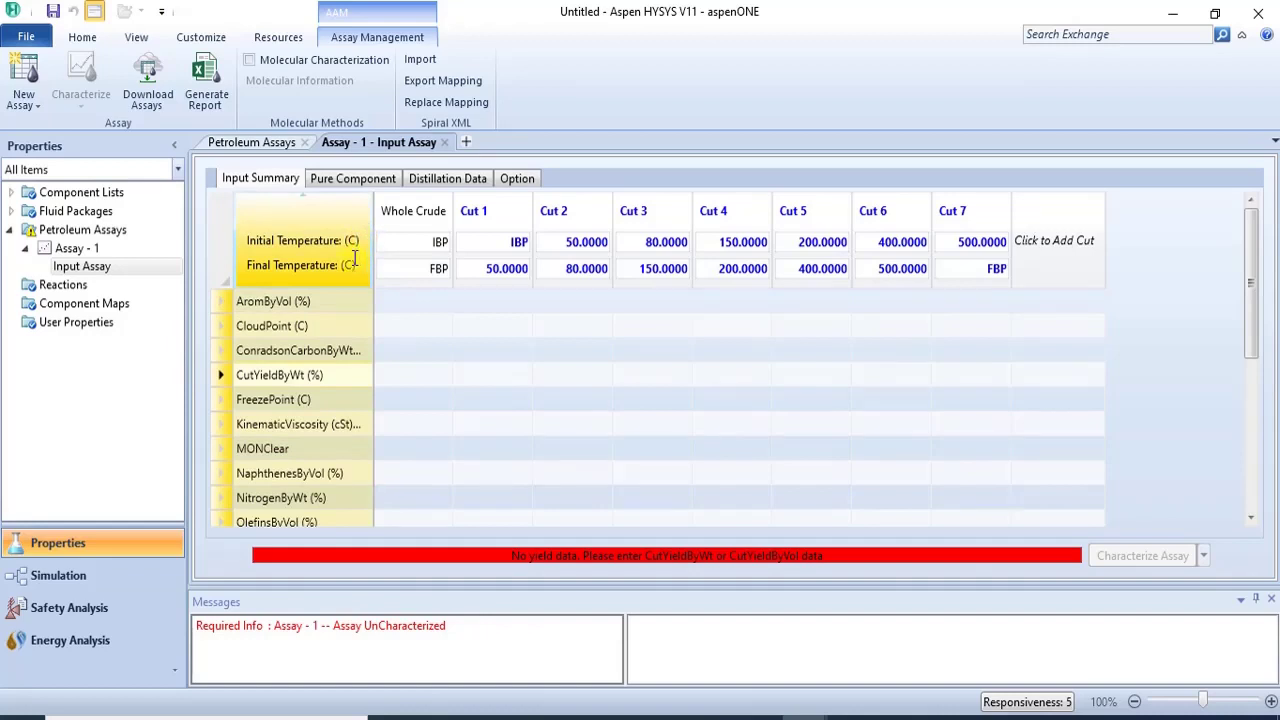
left_click(351, 241)
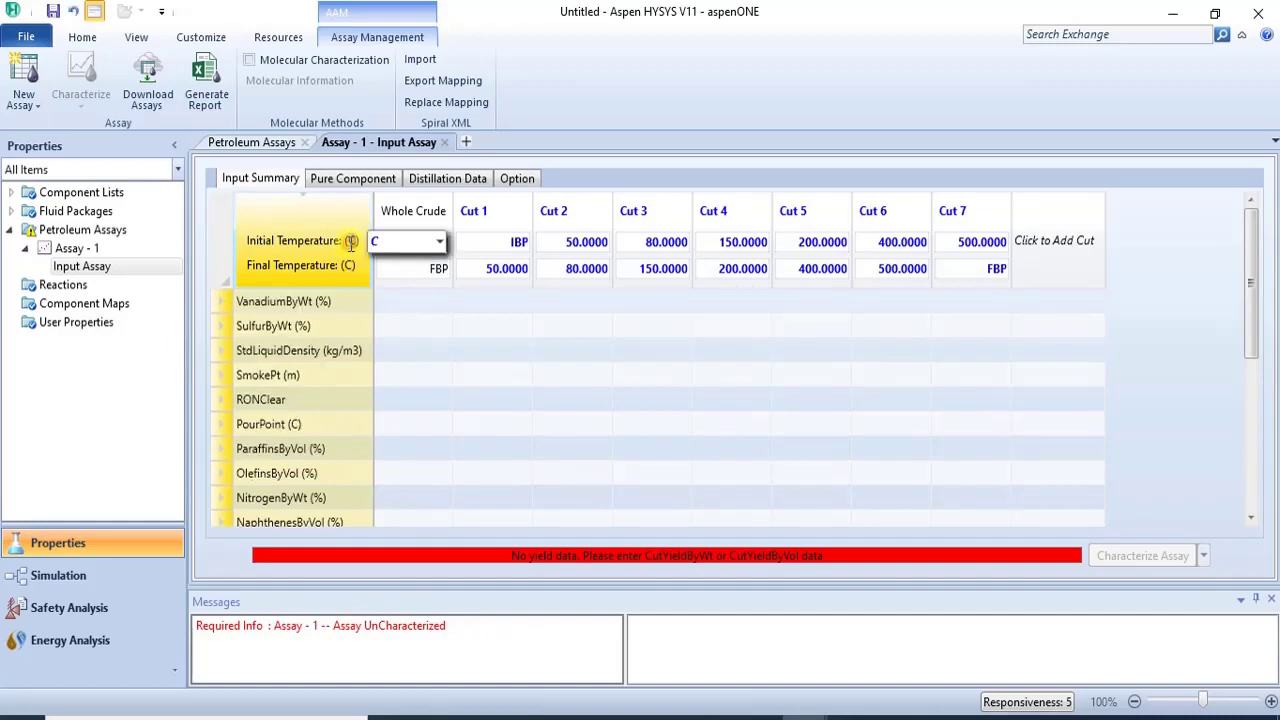
left_click(439, 241)
left_click(408, 306)
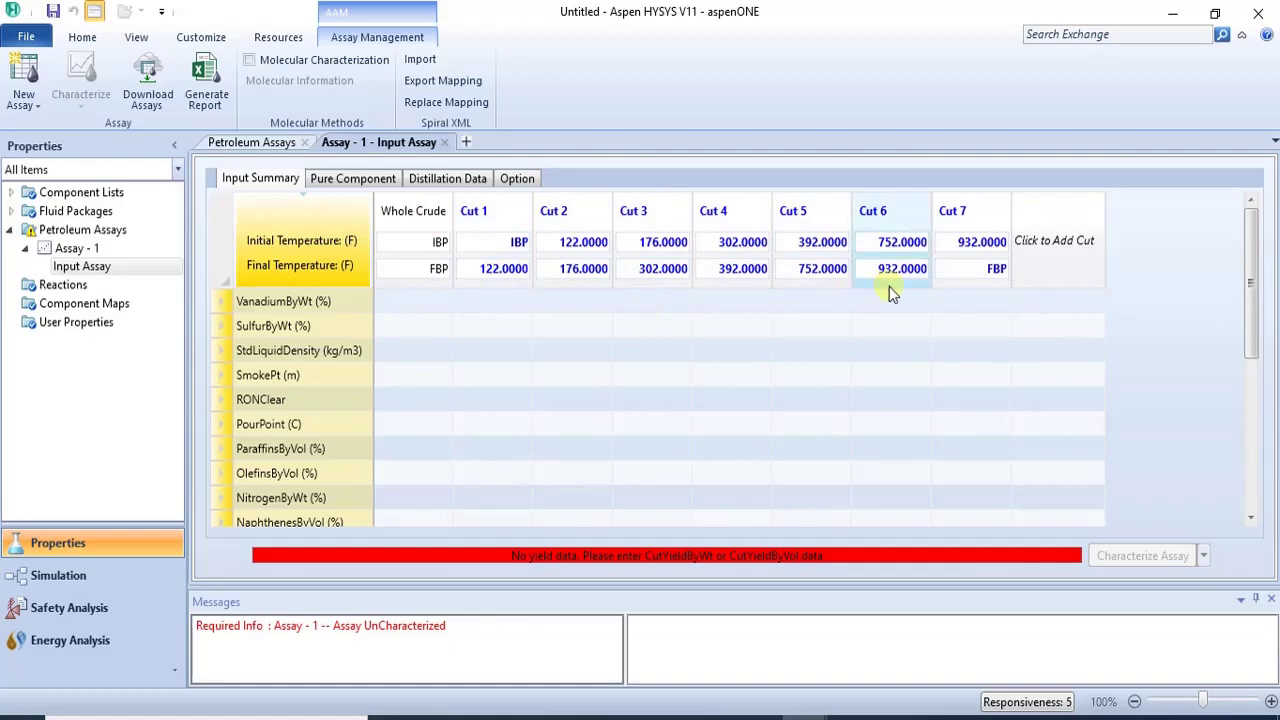
Step: Set the boundaries between Cuts 1 to 7 to 60, 165, 330, 480, 650 and 1000 F, following the cut ranges in the Excel sheet
mouse_move(849, 714)
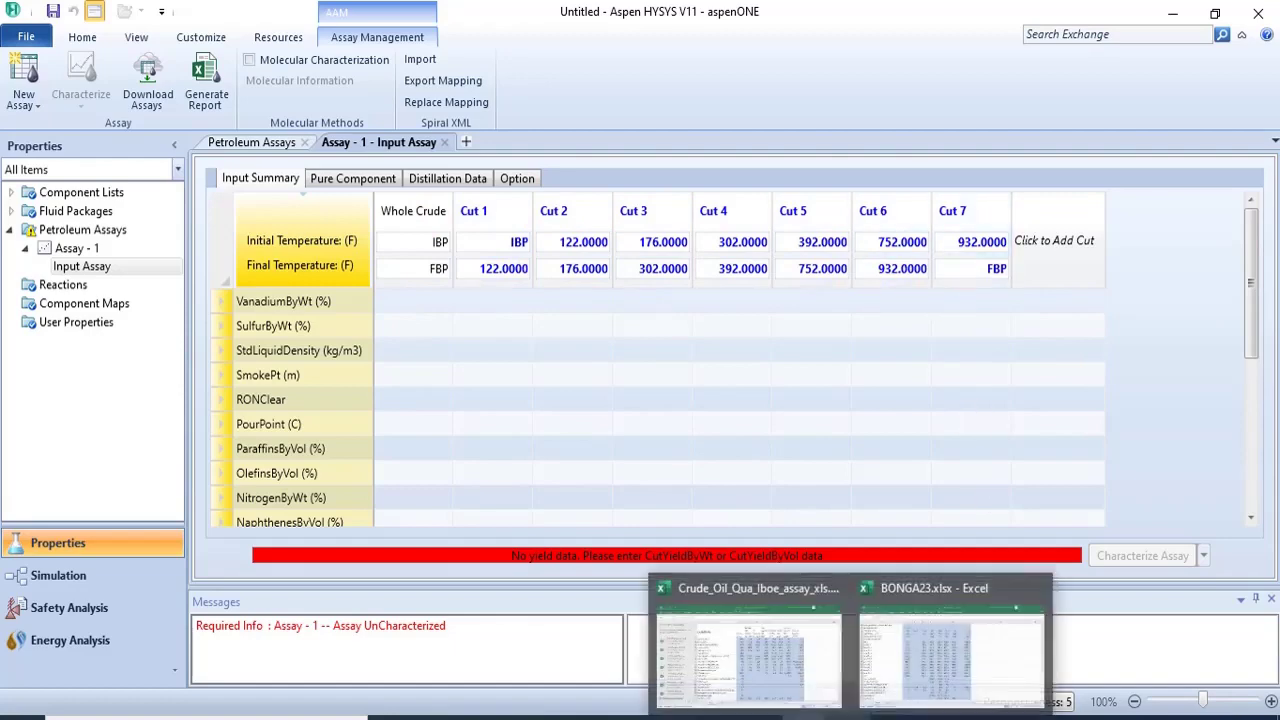
mouse_move(823, 645)
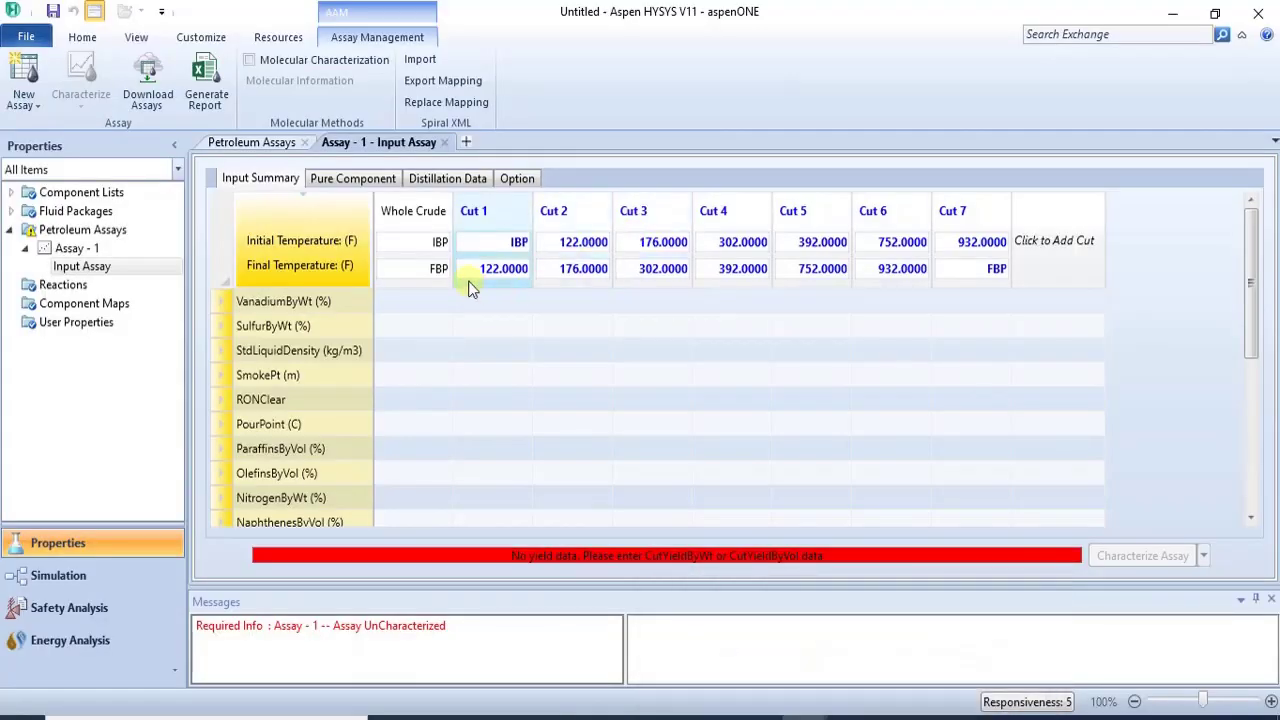
left_click(506, 268)
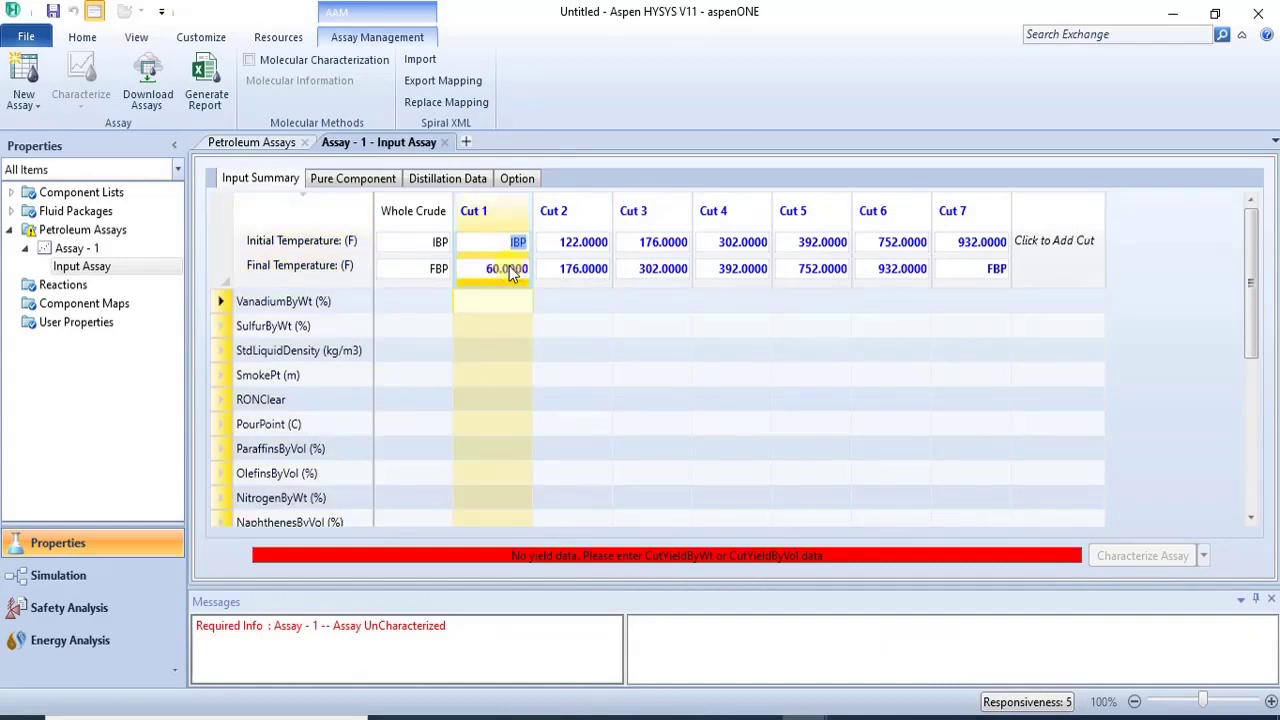
left_click(598, 242)
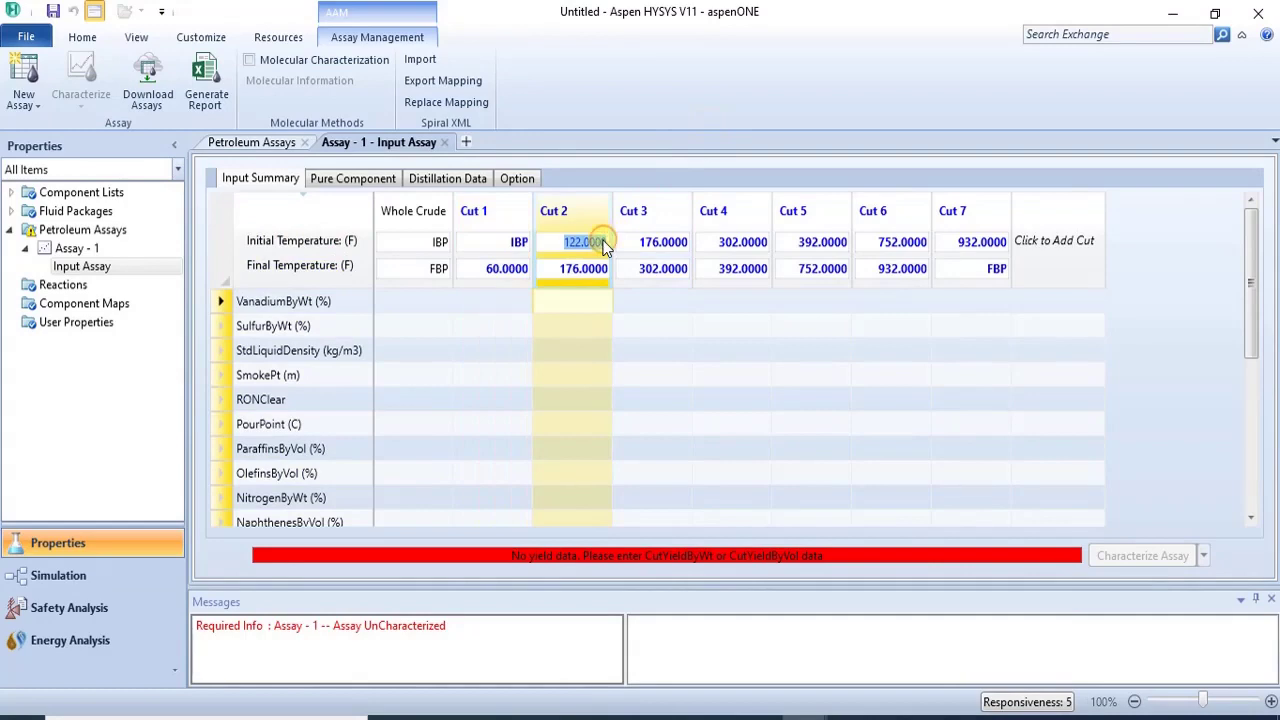
key("Delete")
type("60")
key("Return")
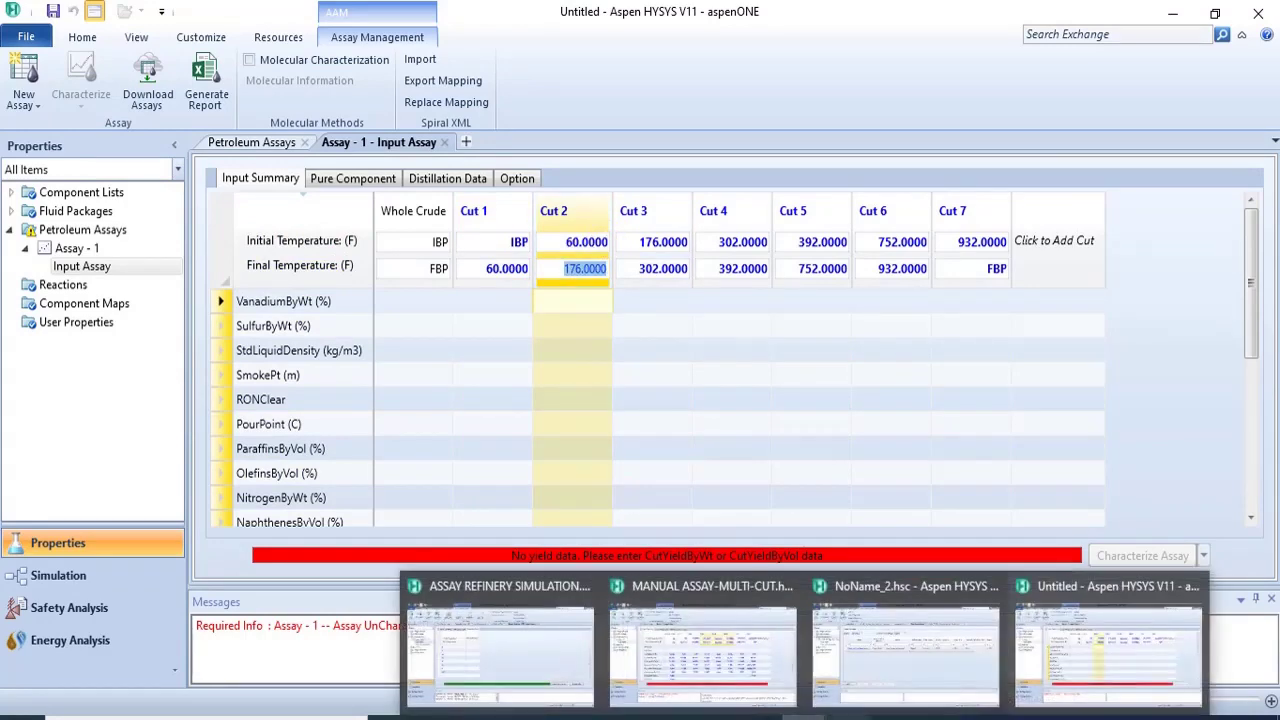
left_click(790, 665)
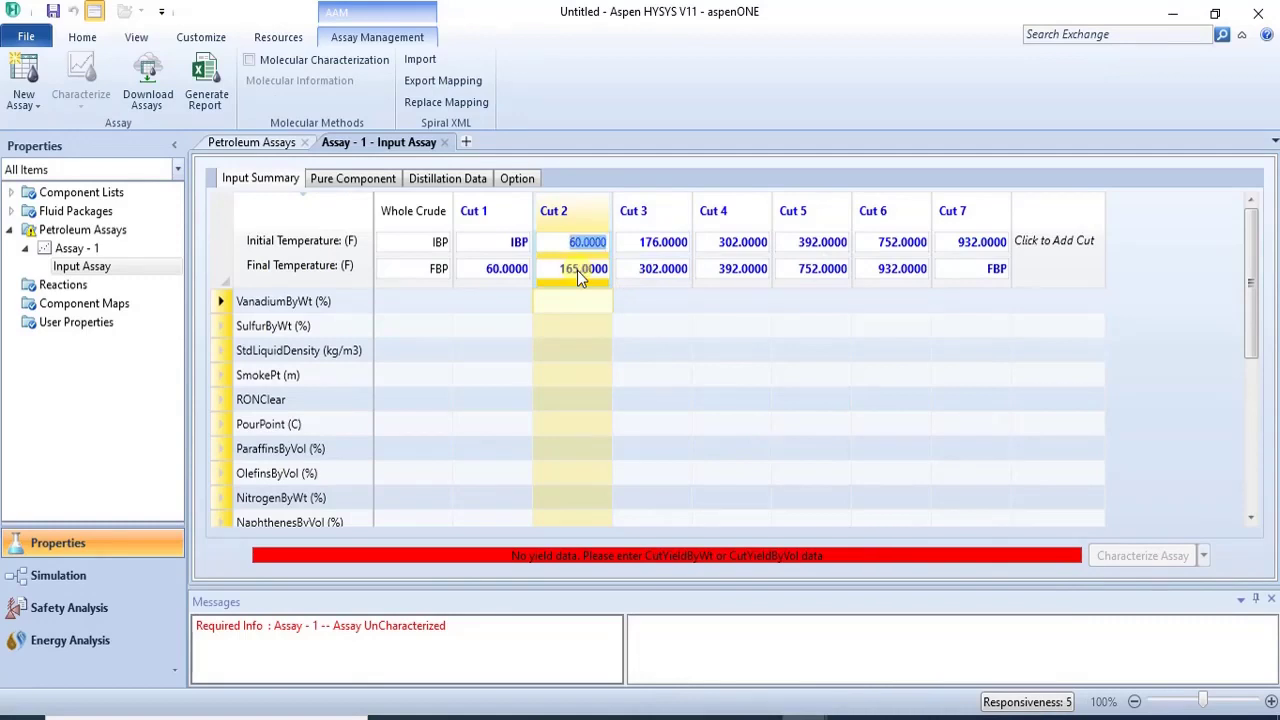
key("ctrl+v")
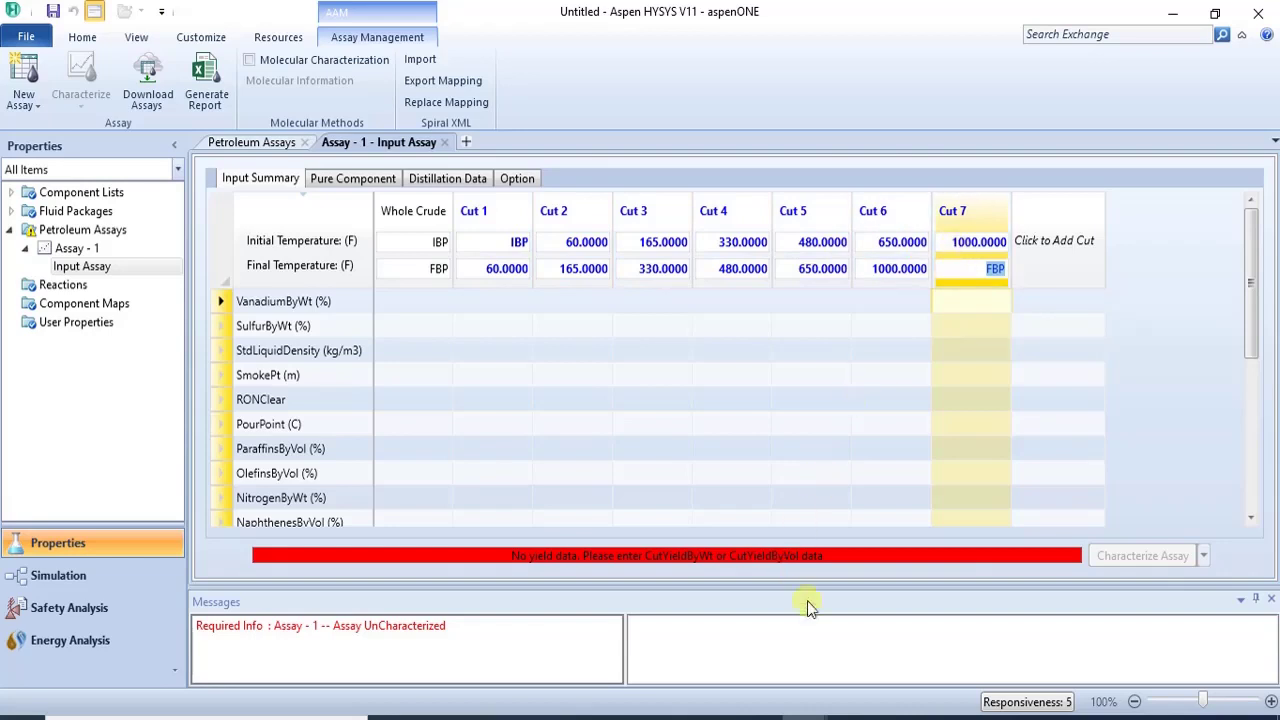
Step: Check the property rows in the Qua Iboe Excel sheet and add a CutYieldByVol property in % to the input assay in HYSYS
mouse_move(805, 717)
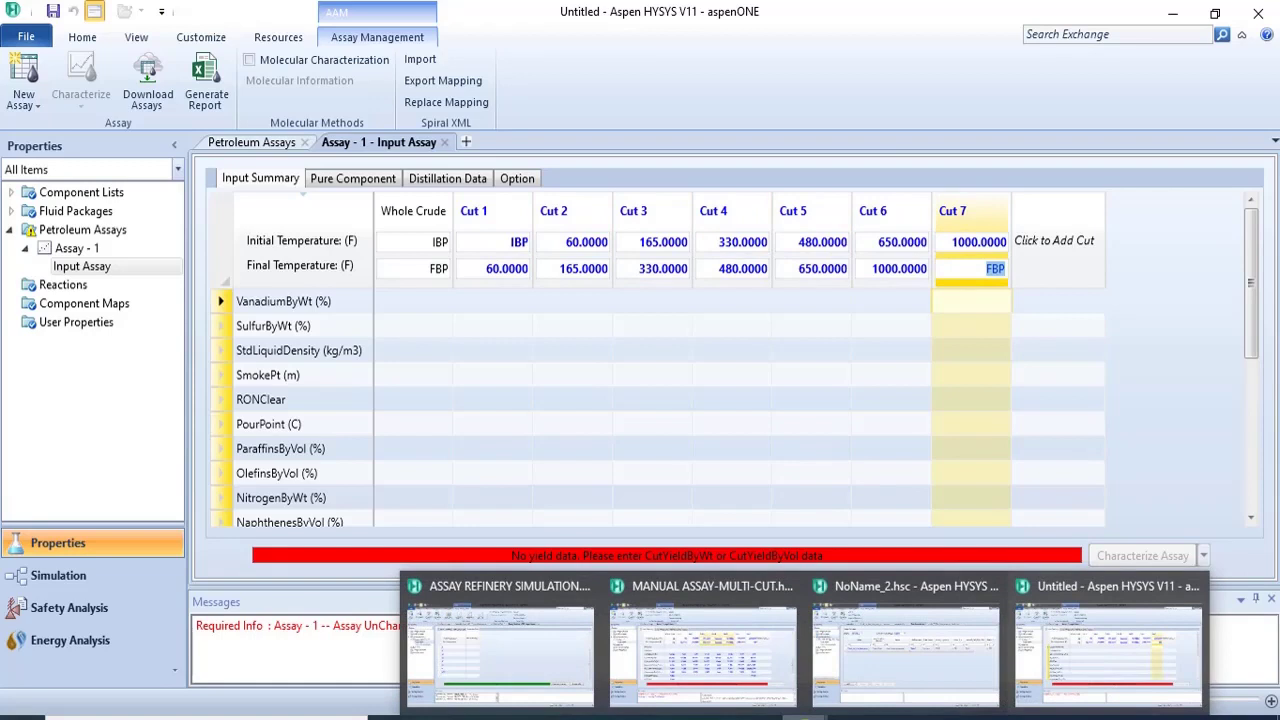
mouse_move(847, 717)
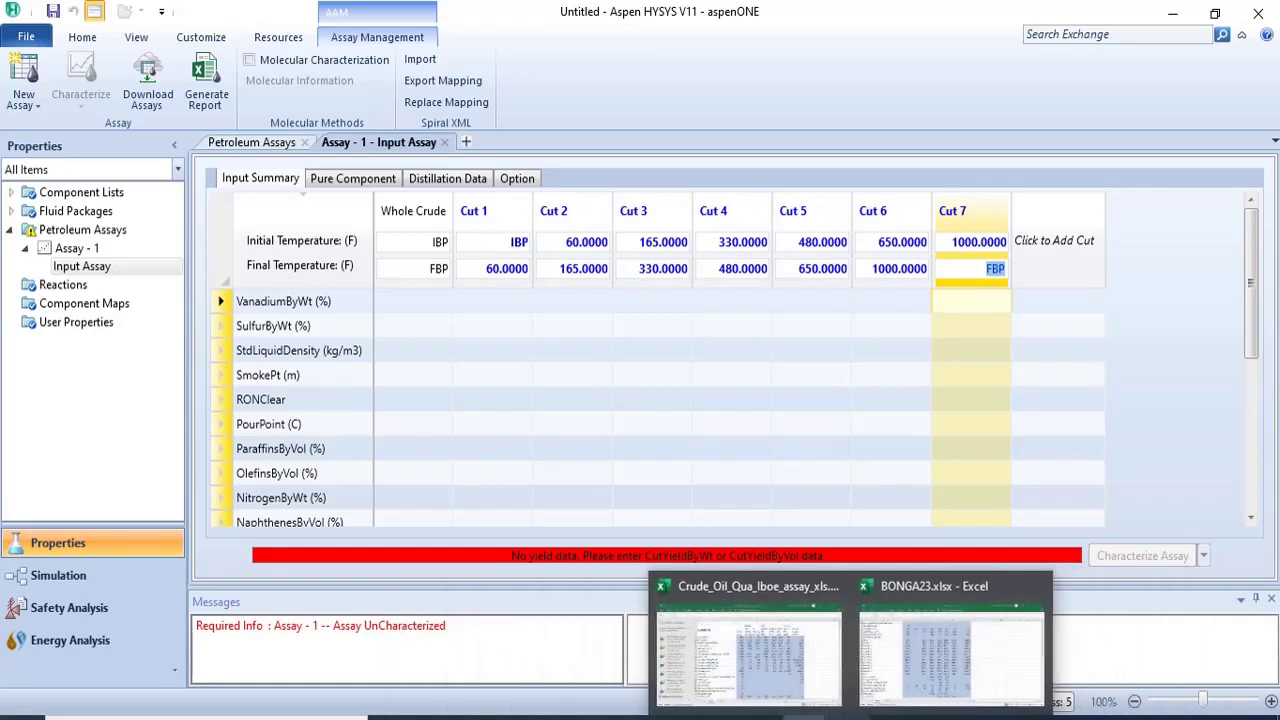
left_click(788, 690)
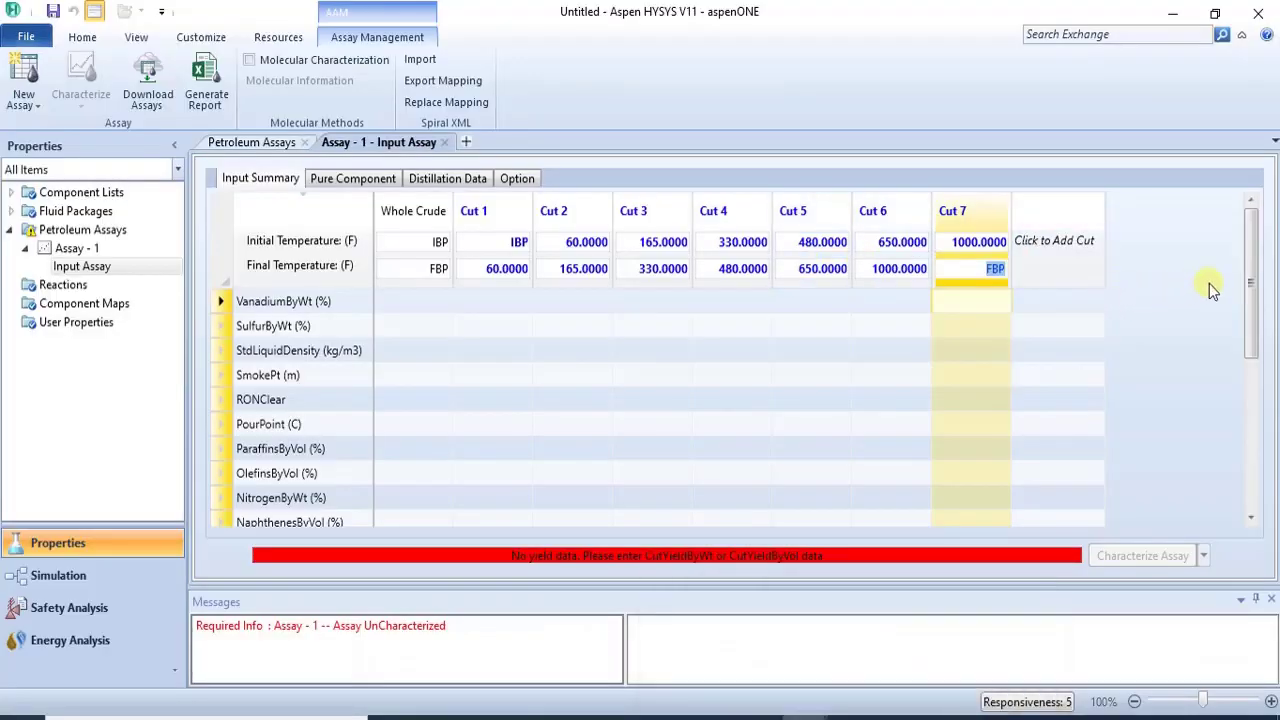
mouse_move(1256, 306)
left_mouse_down()
mouse_move(1271, 362)
mouse_move(1255, 340)
mouse_move(1260, 400)
mouse_move(1262, 292)
left_mouse_up()
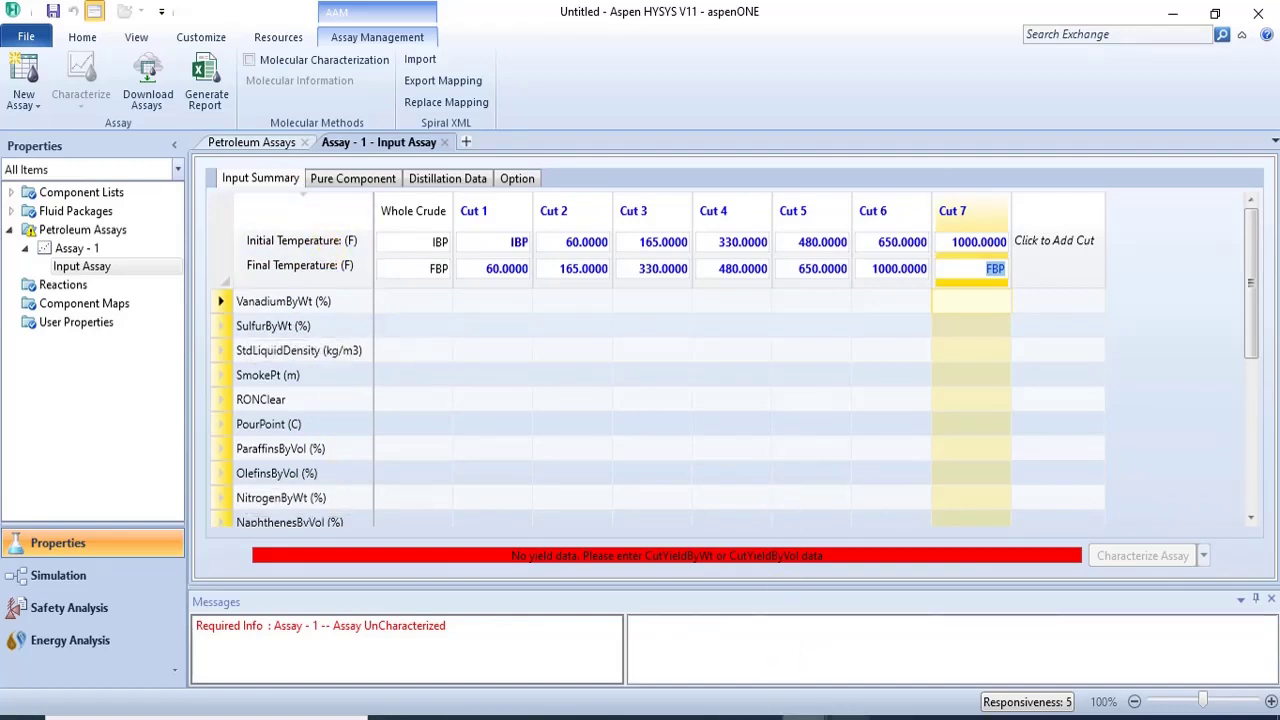
mouse_move(796, 645)
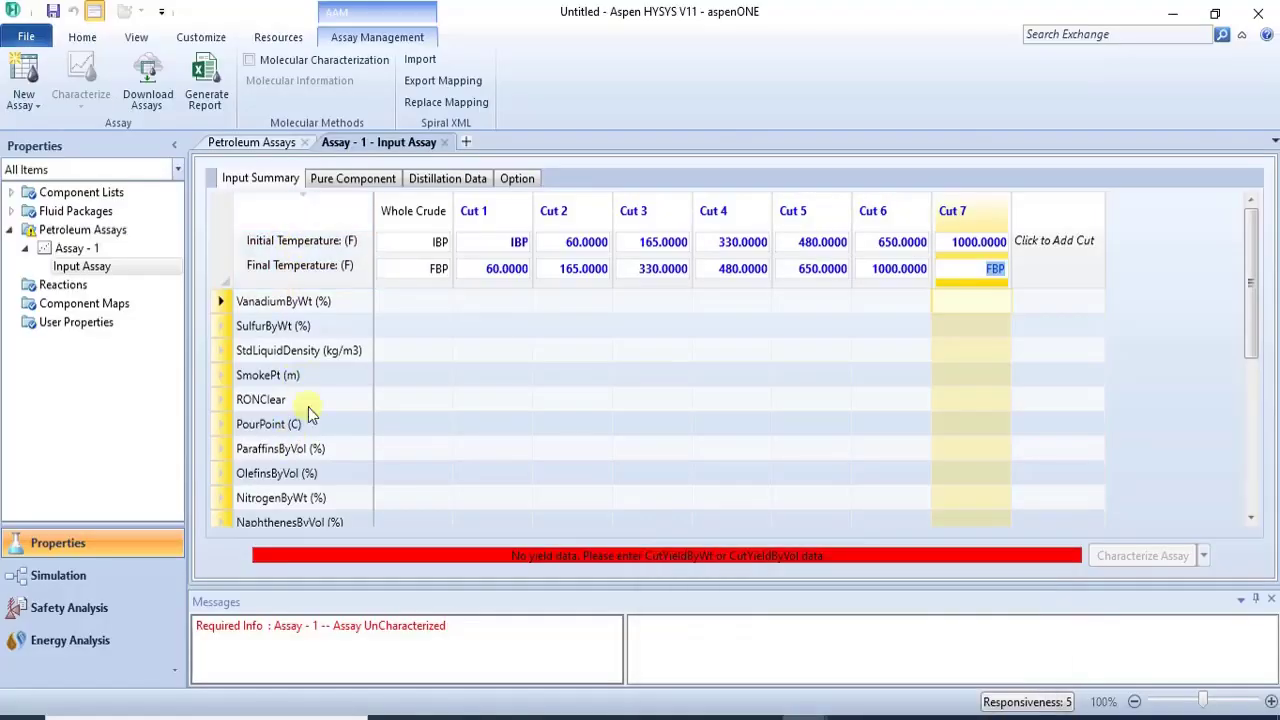
left_click_drag(1249, 337, 1268, 505)
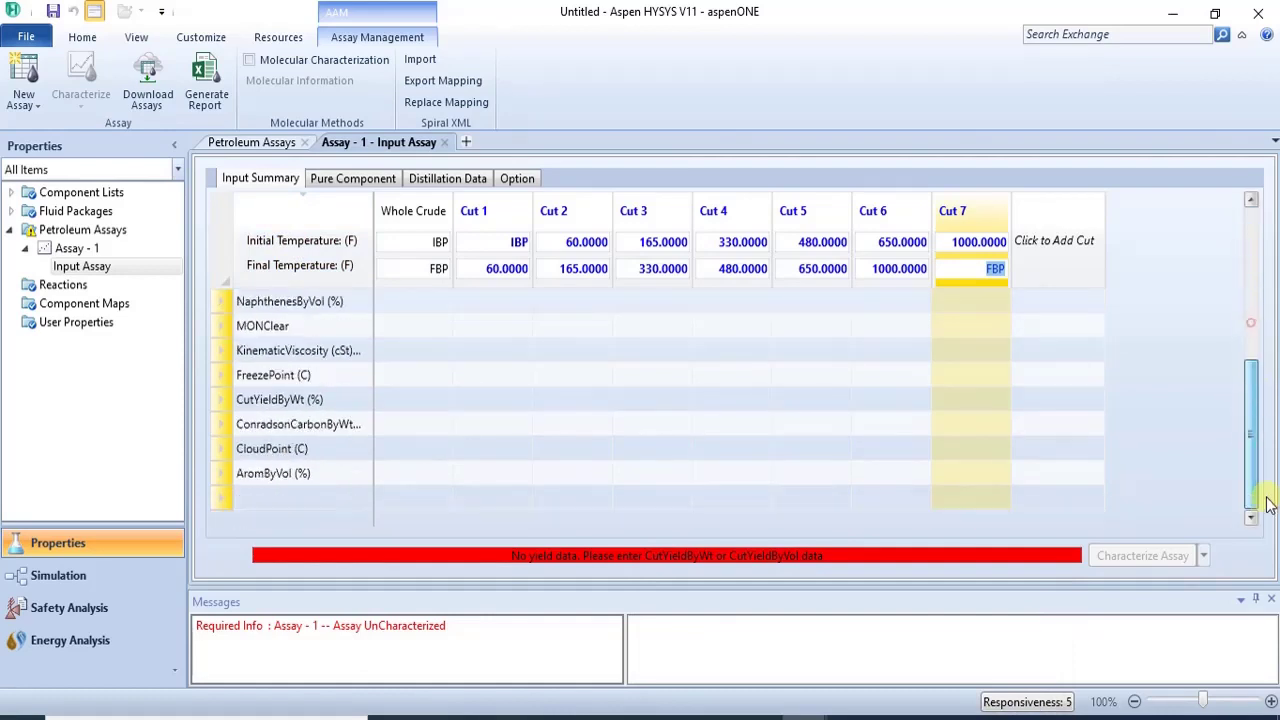
left_click(228, 497)
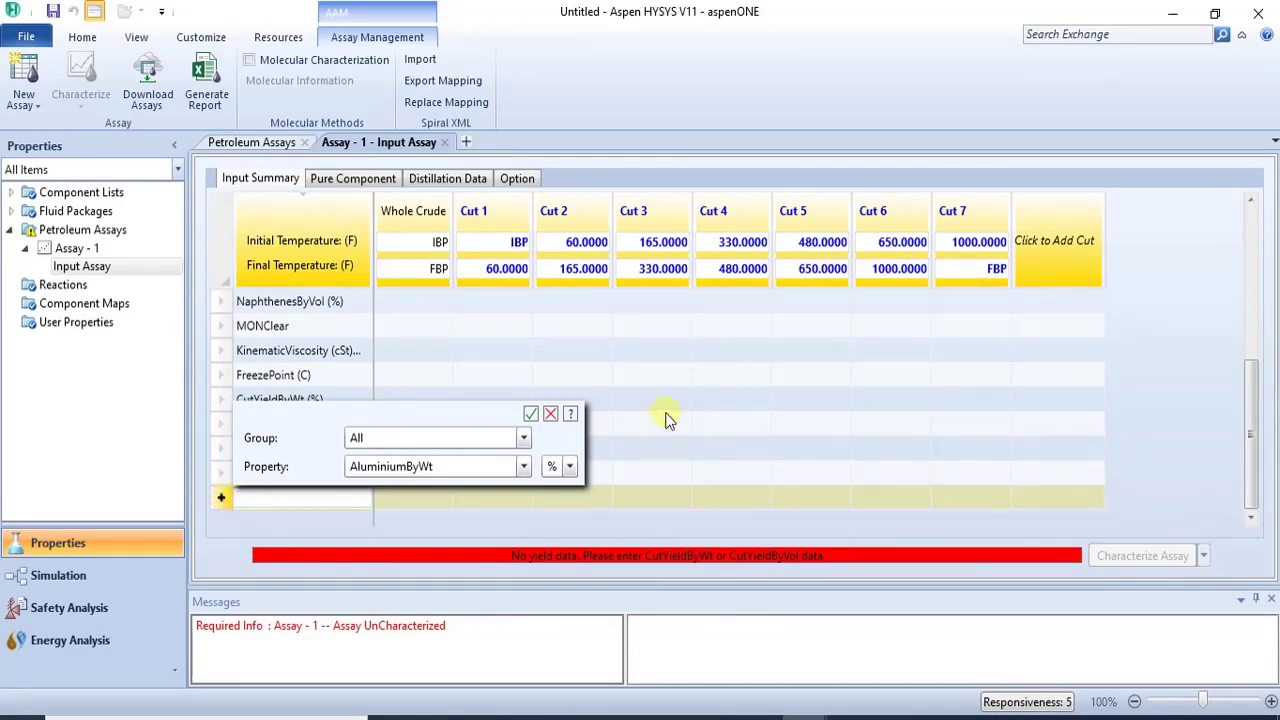
left_click(523, 466)
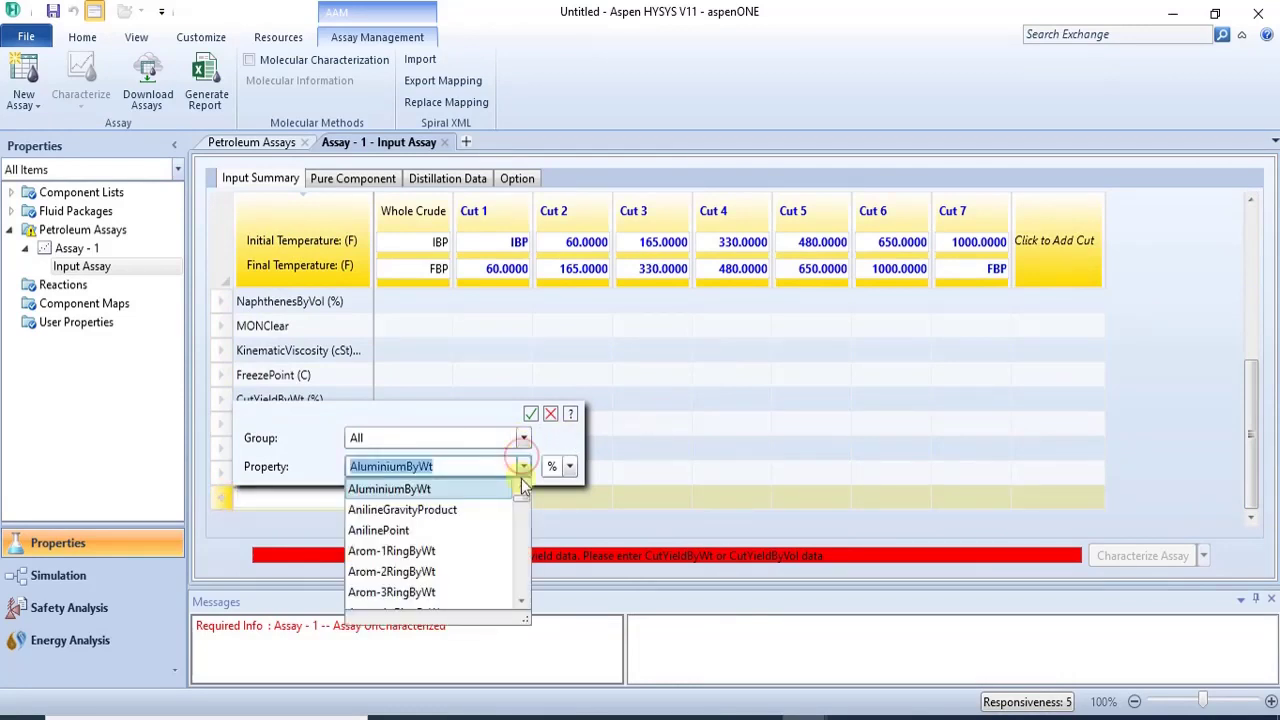
left_click_drag(521, 501, 549, 523)
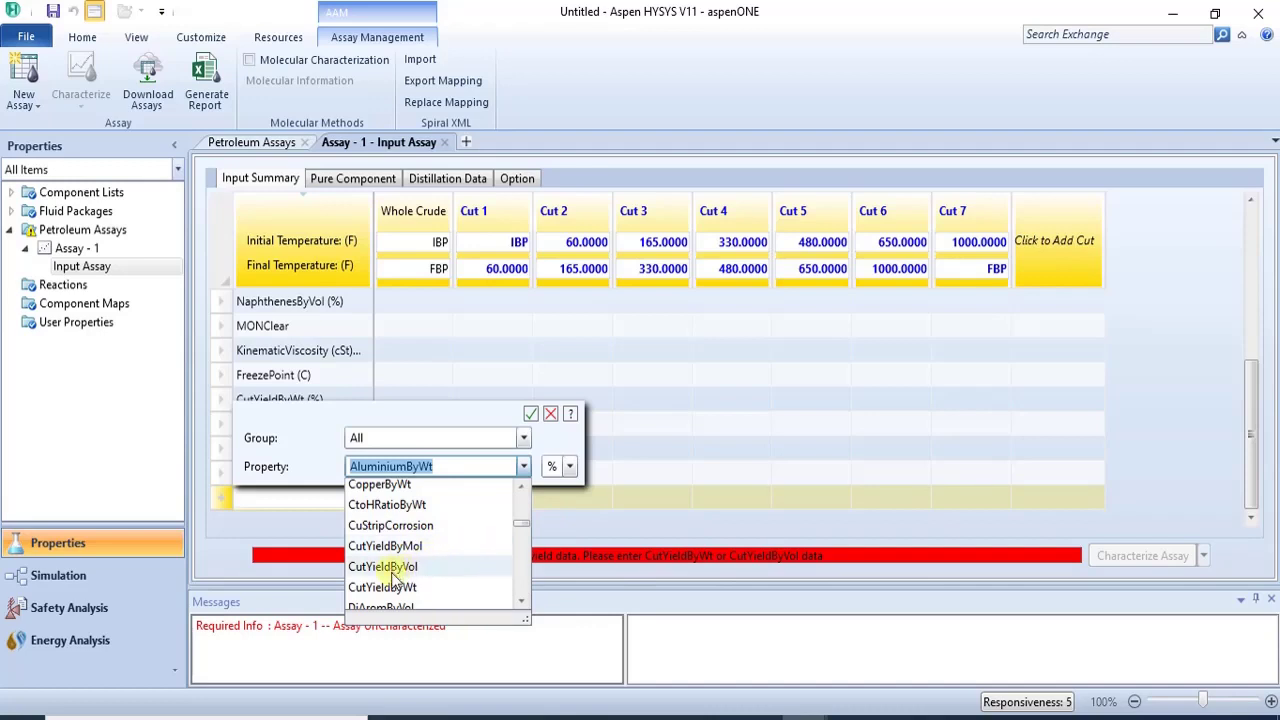
left_click(522, 601)
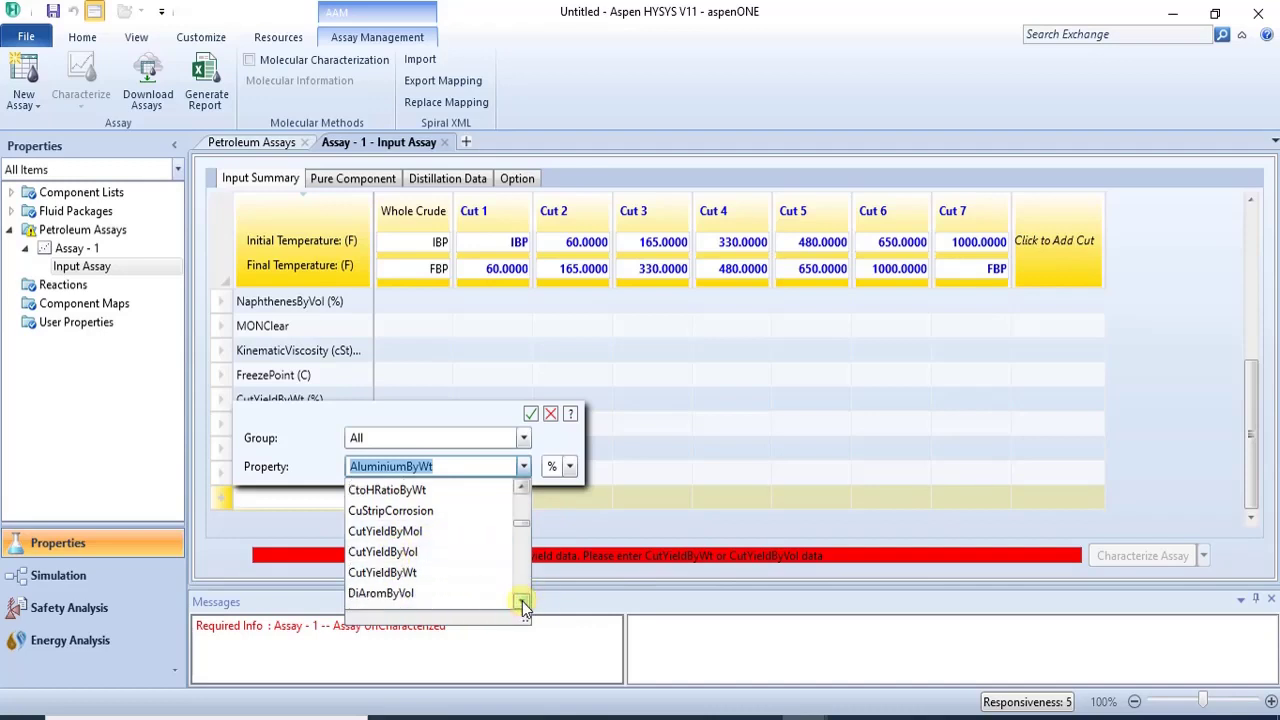
left_click(405, 551)
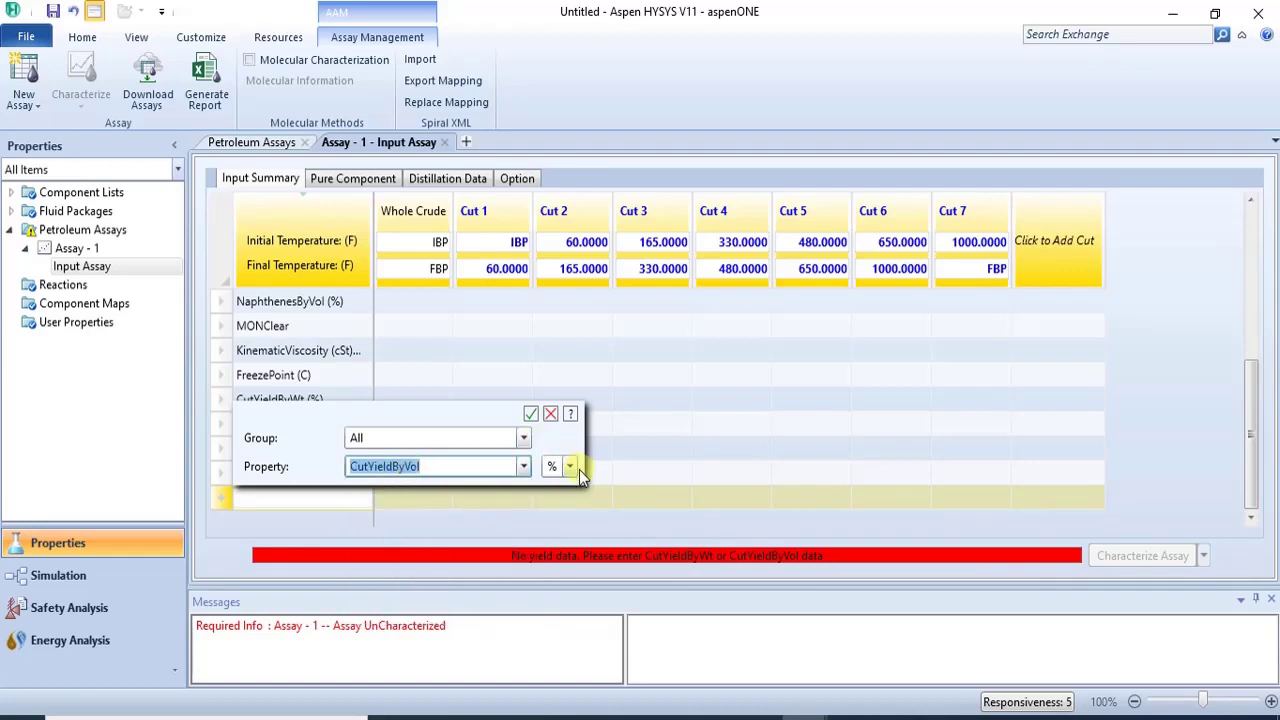
left_click(530, 414)
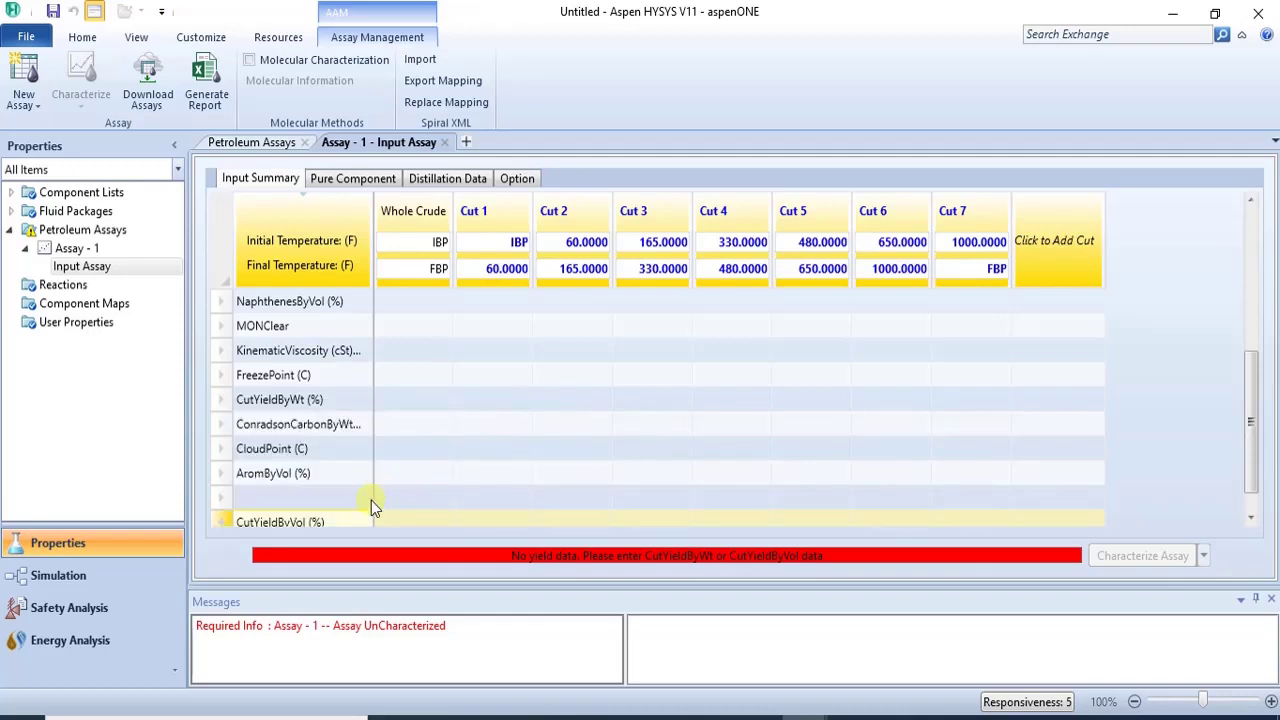
left_click_drag(1251, 480, 1251, 497)
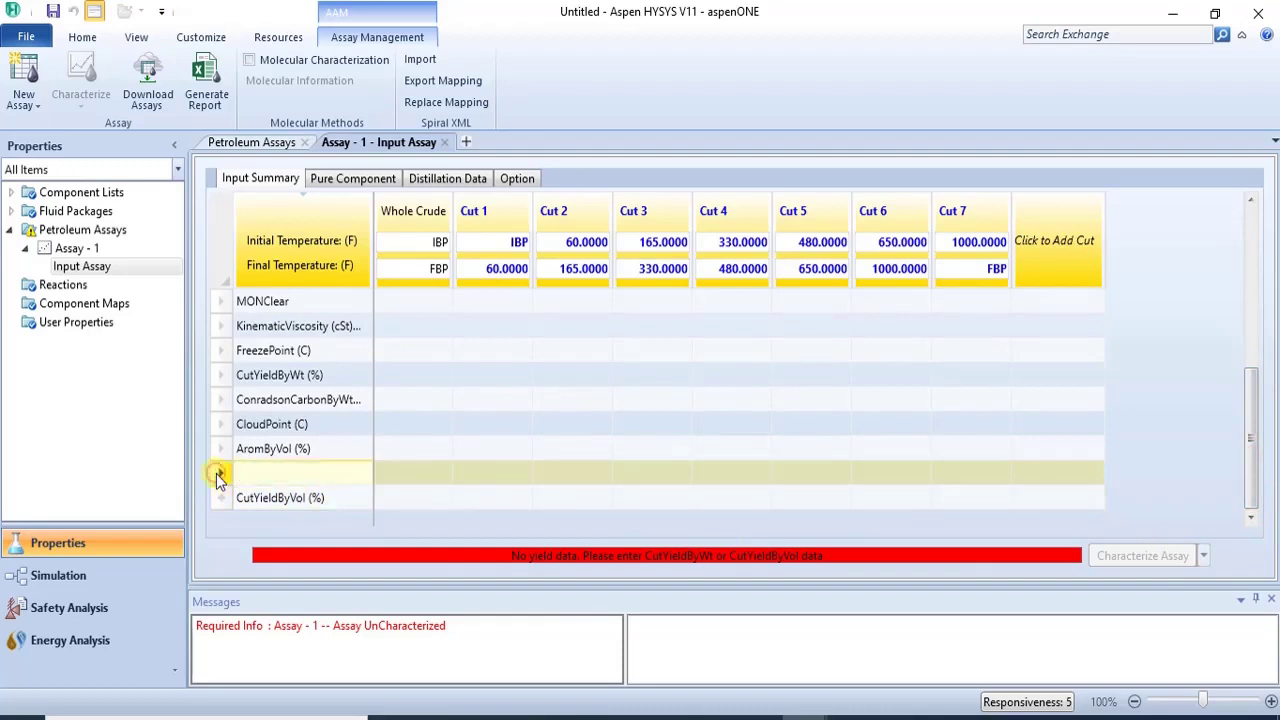
right_click(218, 476)
left_click(241, 469)
right_click(241, 469)
left_click(243, 476)
Step: Copy the Cut volume, % values for whole crude and all seven cuts from the Qua Iboe Excel sheet into the CutYieldByVol row in HYSYS
mouse_move(849, 718)
left_click(750, 640)
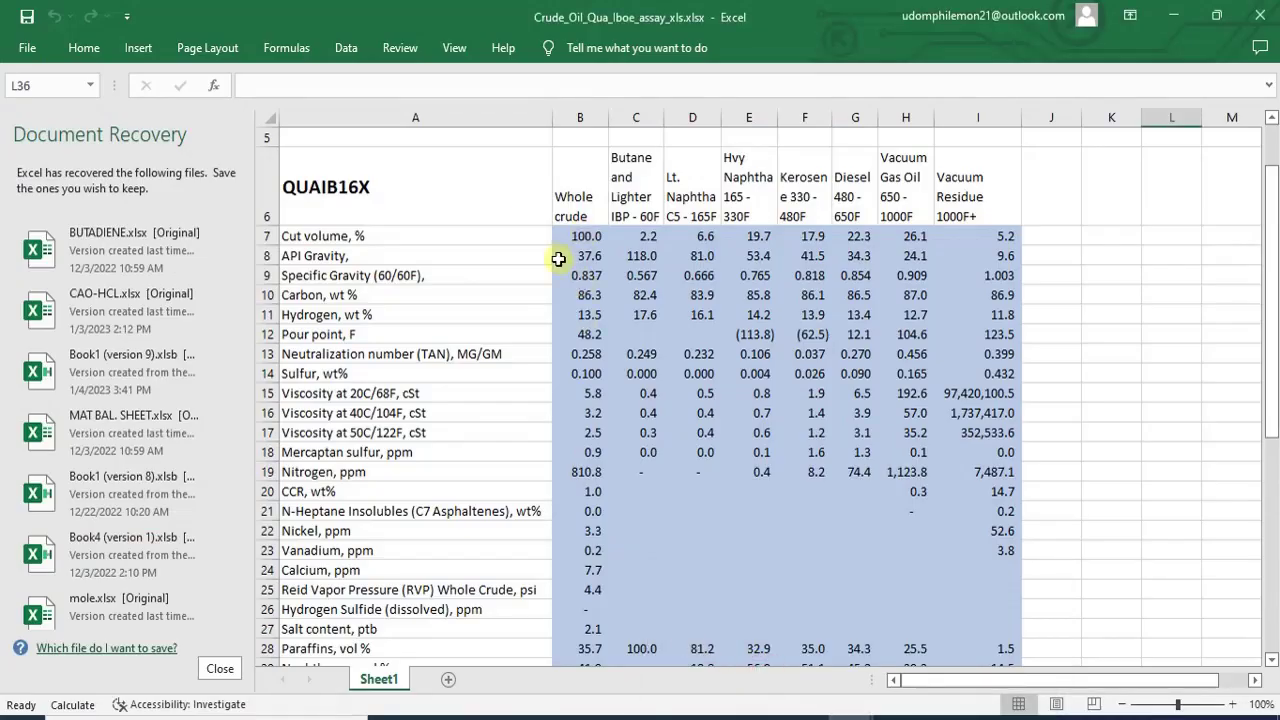
left_click_drag(565, 237, 1005, 240)
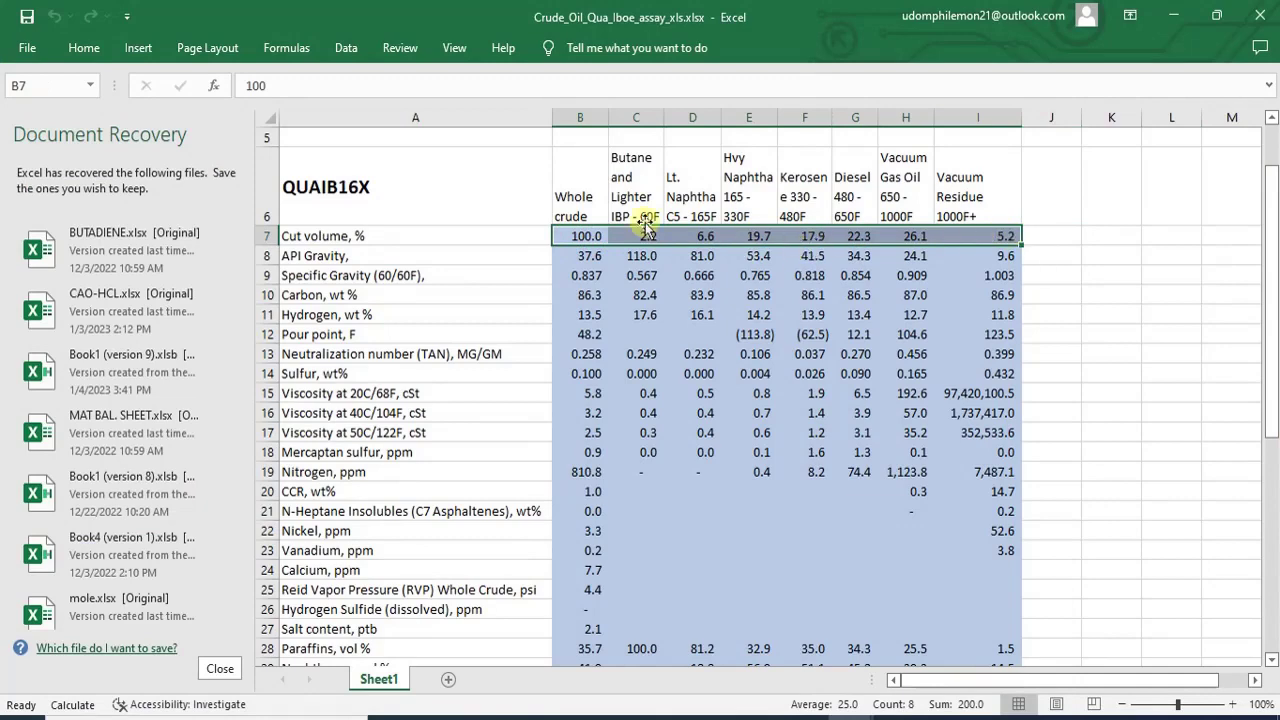
right_click(588, 240)
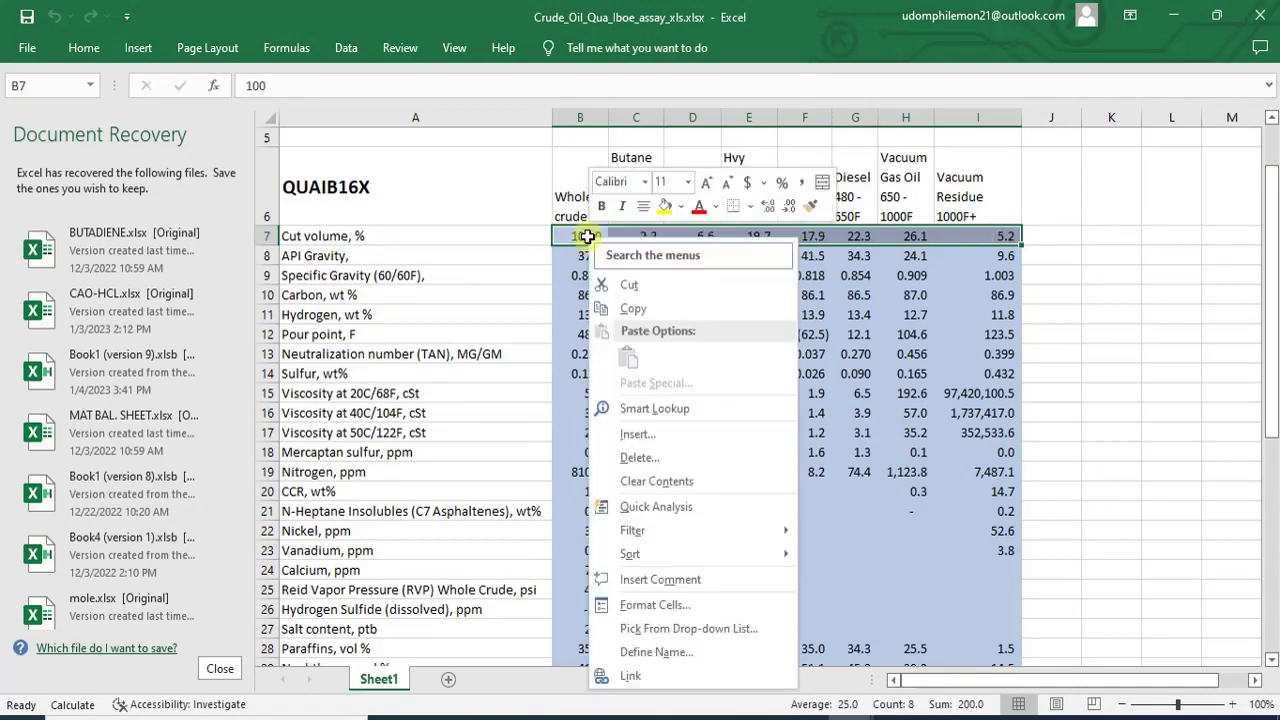
left_click(638, 312)
mouse_move(803, 717)
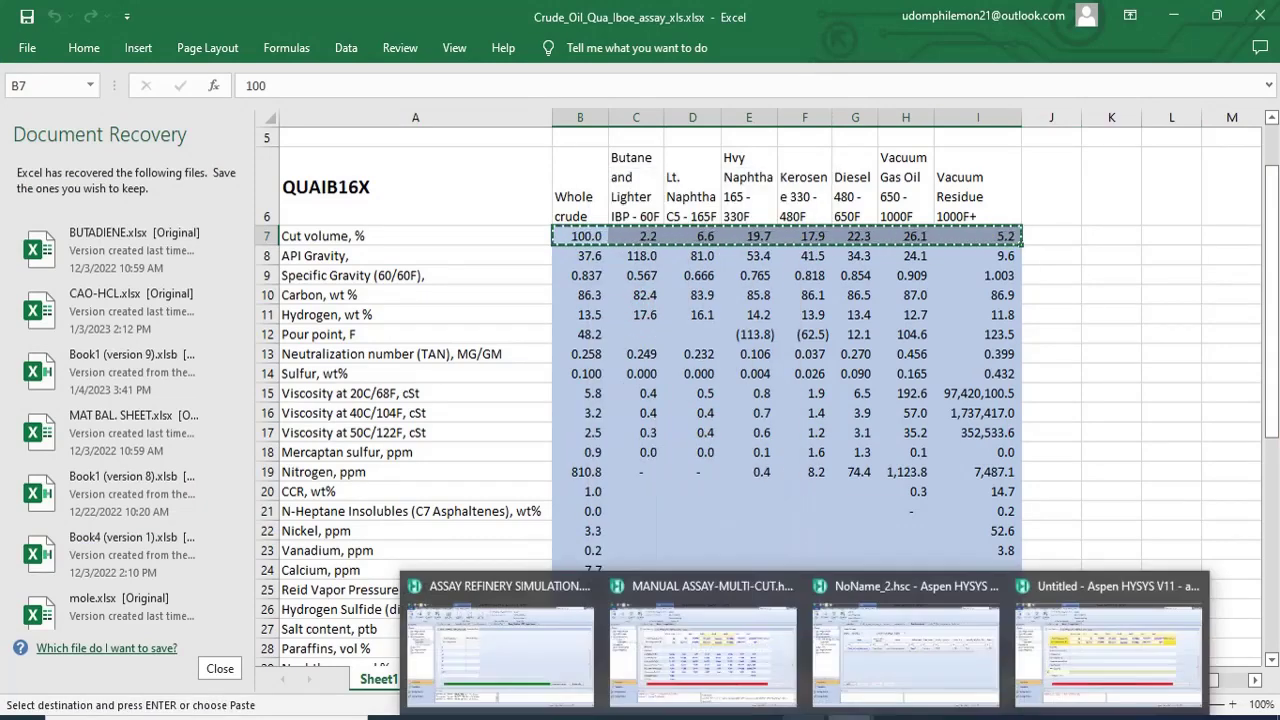
left_click(1067, 660)
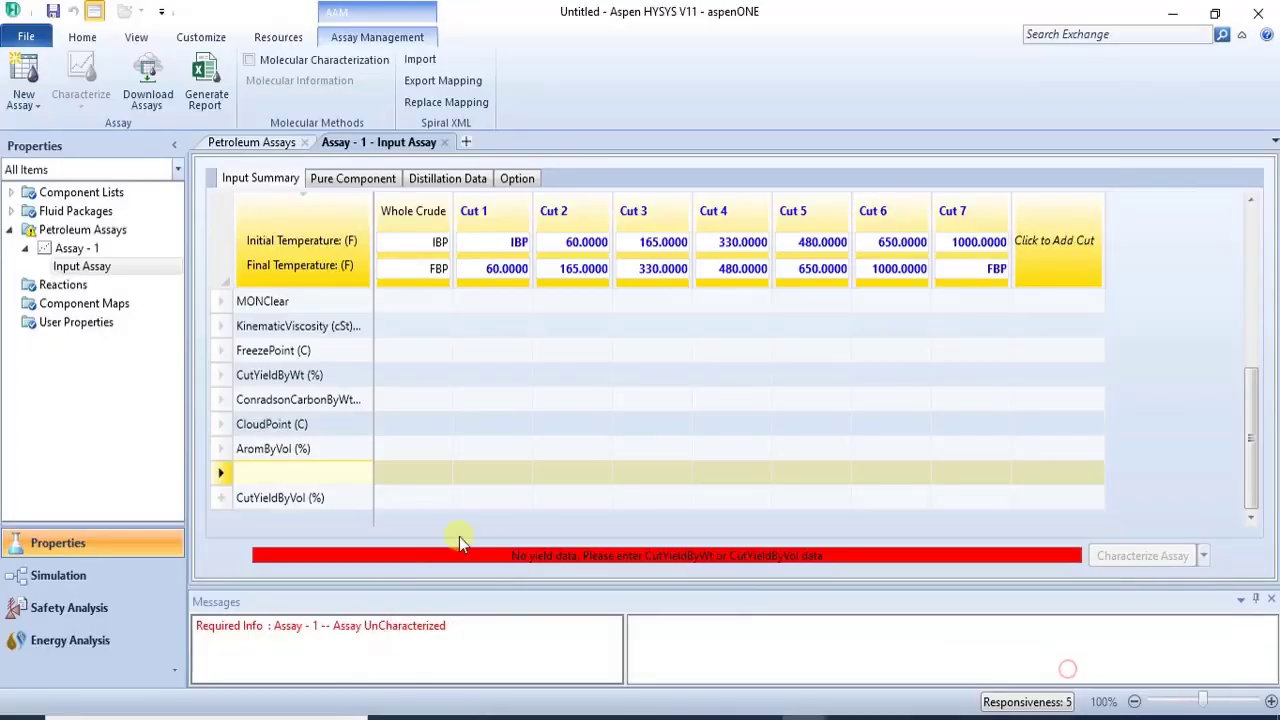
left_click(411, 495)
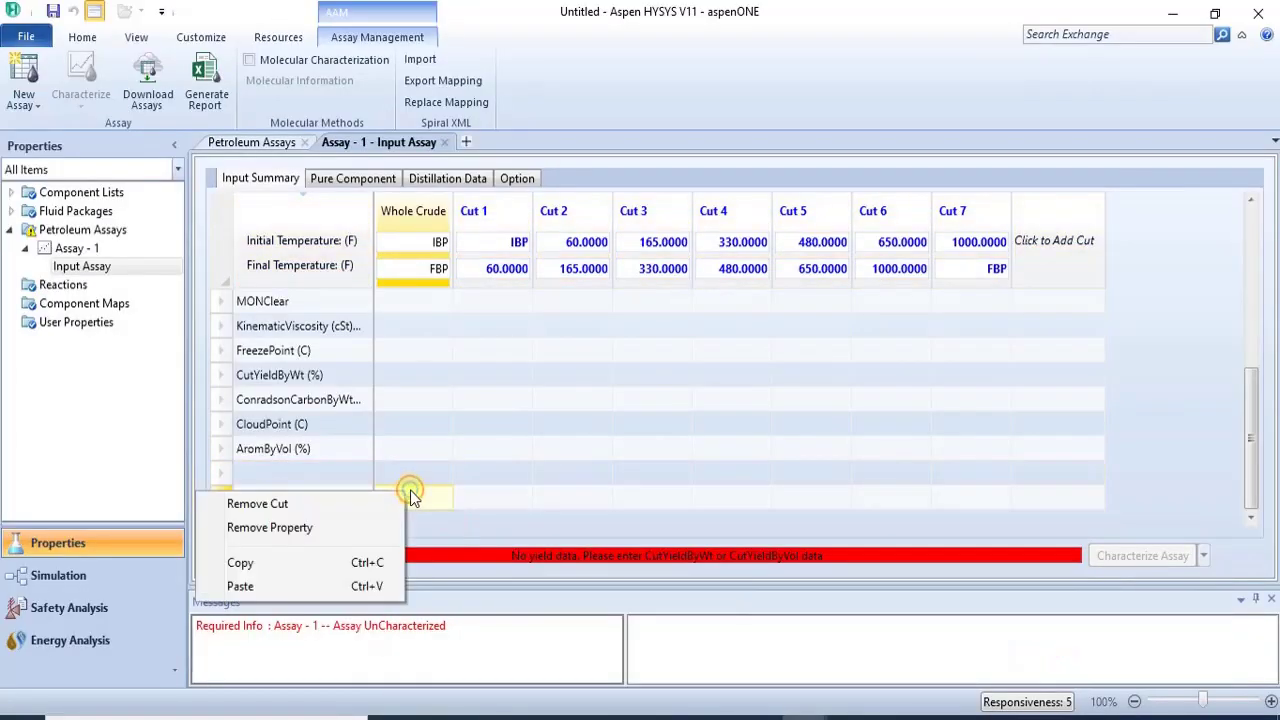
left_click(300, 586)
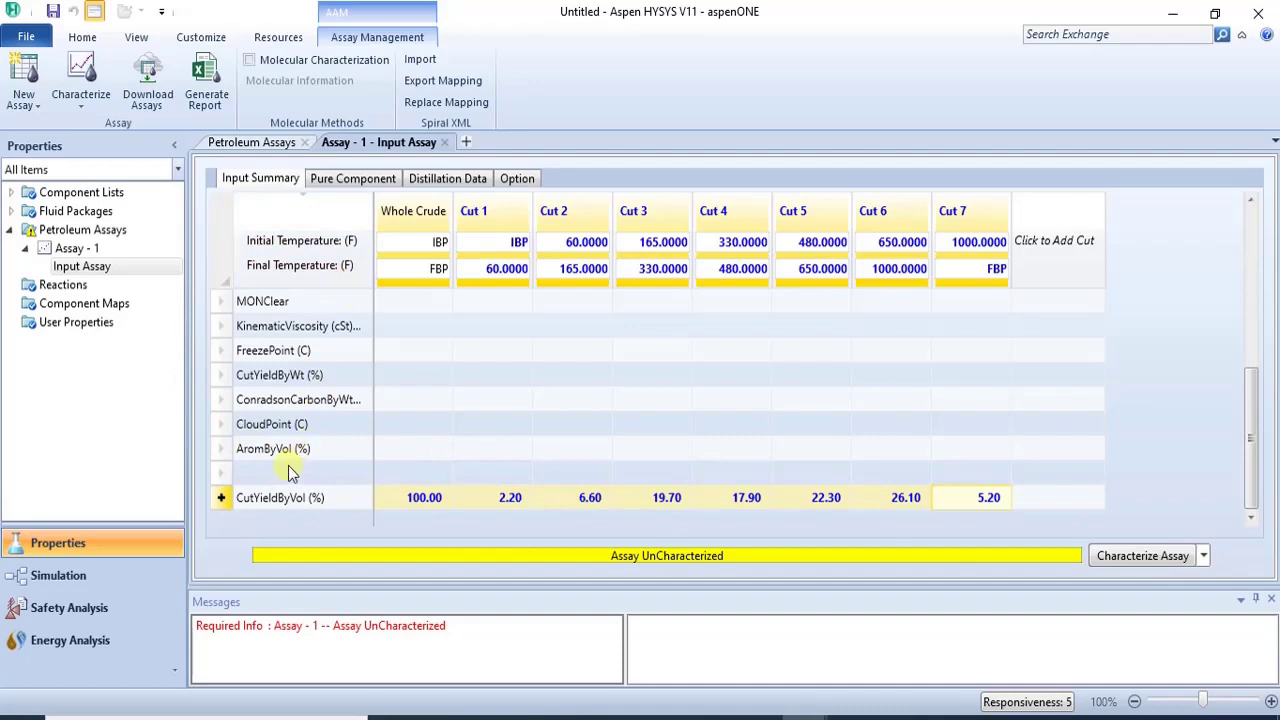
left_click(220, 474)
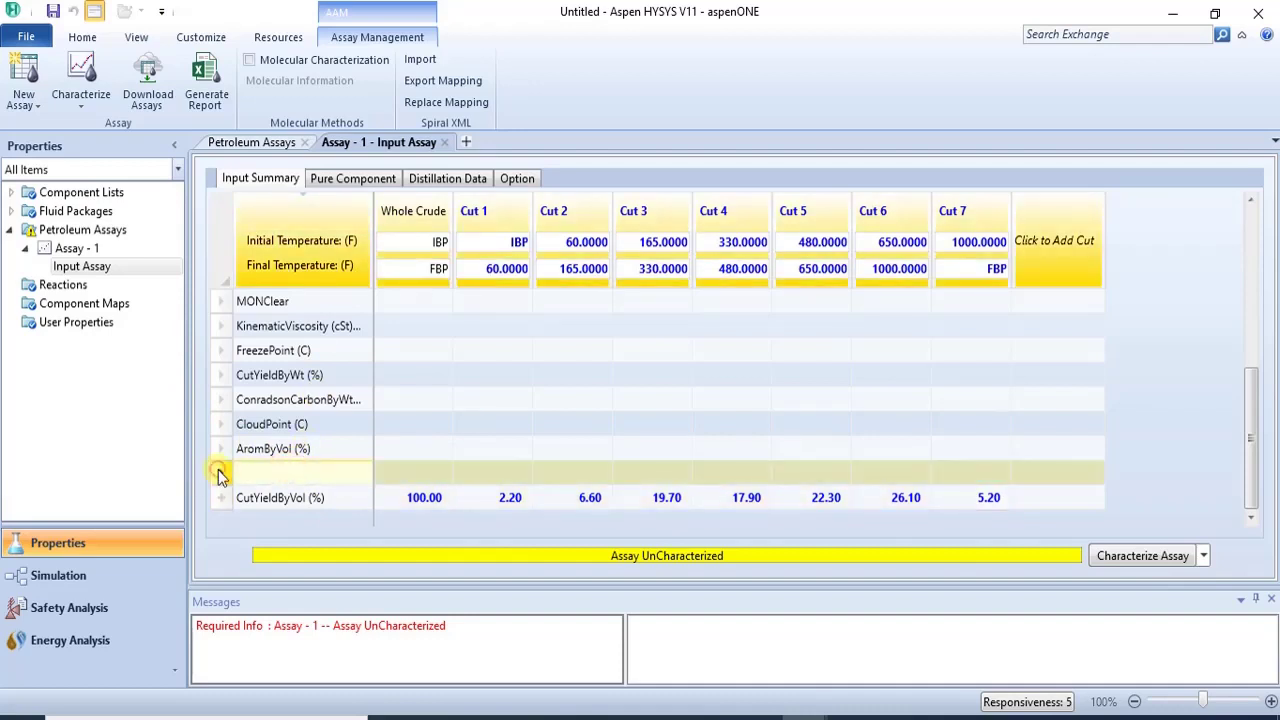
right_click(220, 474)
left_click(250, 473)
right_click(252, 477)
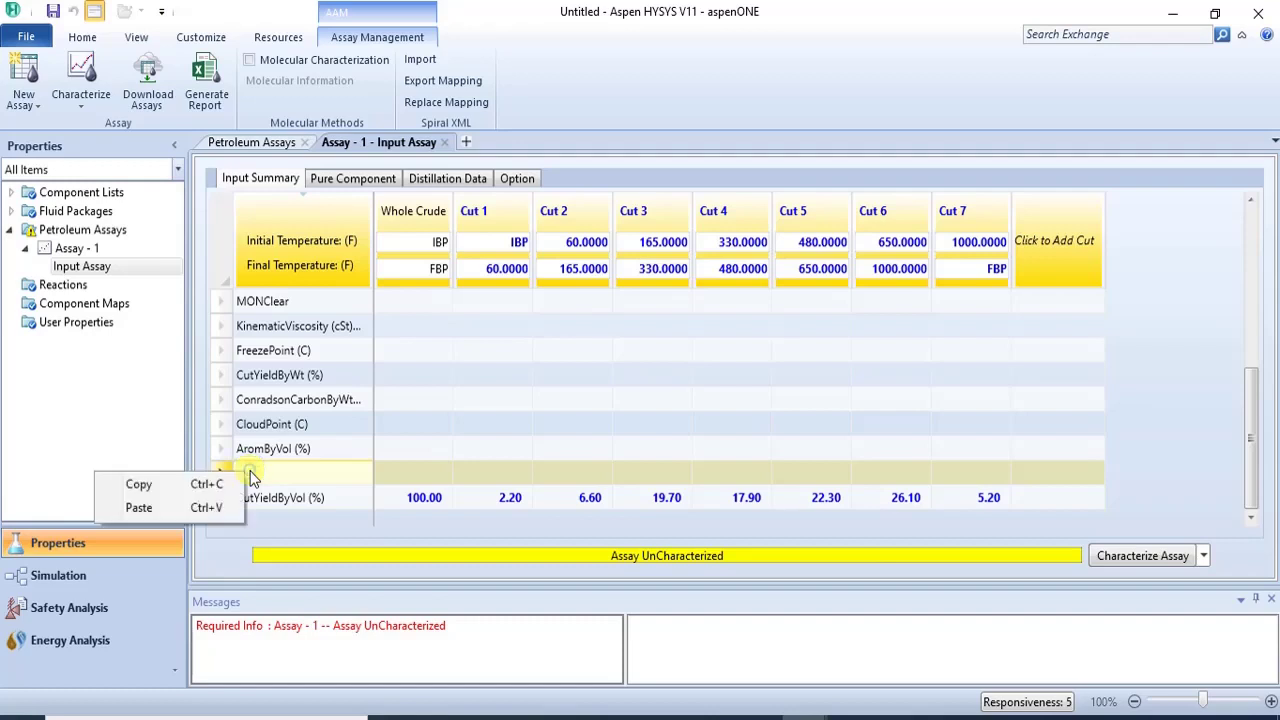
left_click(252, 476)
left_click(234, 497)
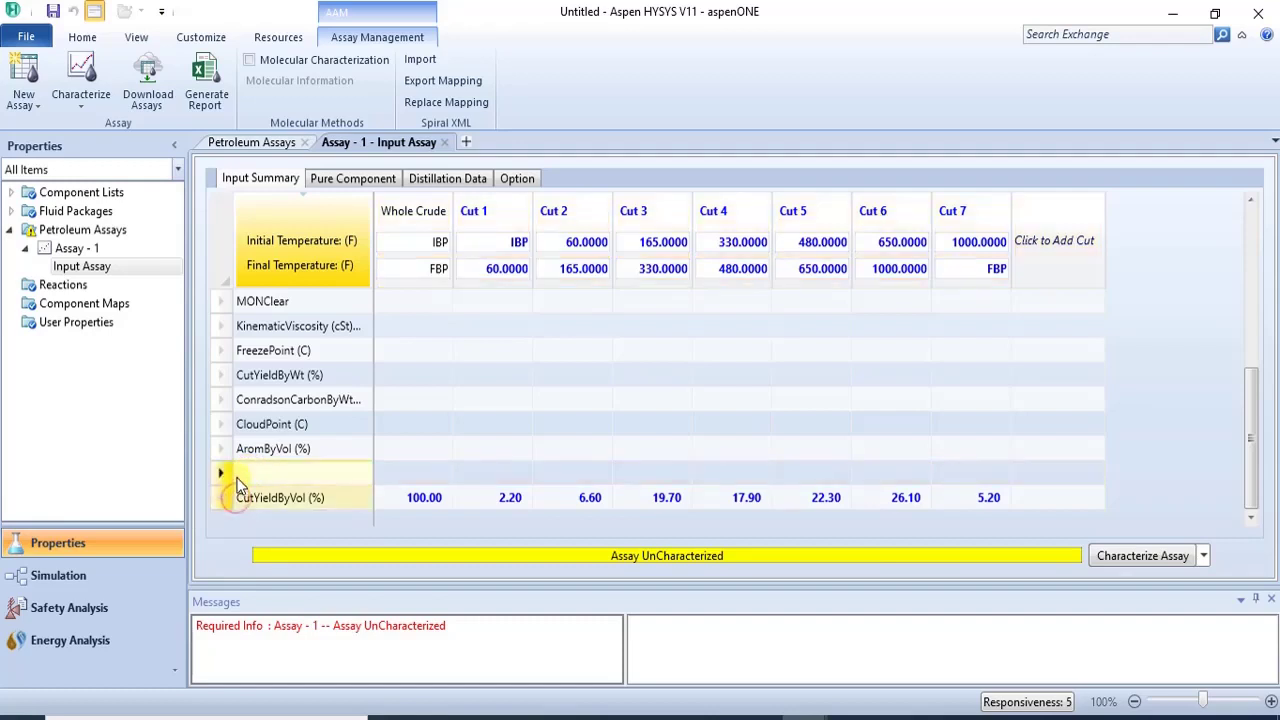
left_click(221, 499)
left_click_drag(221, 499, 223, 475)
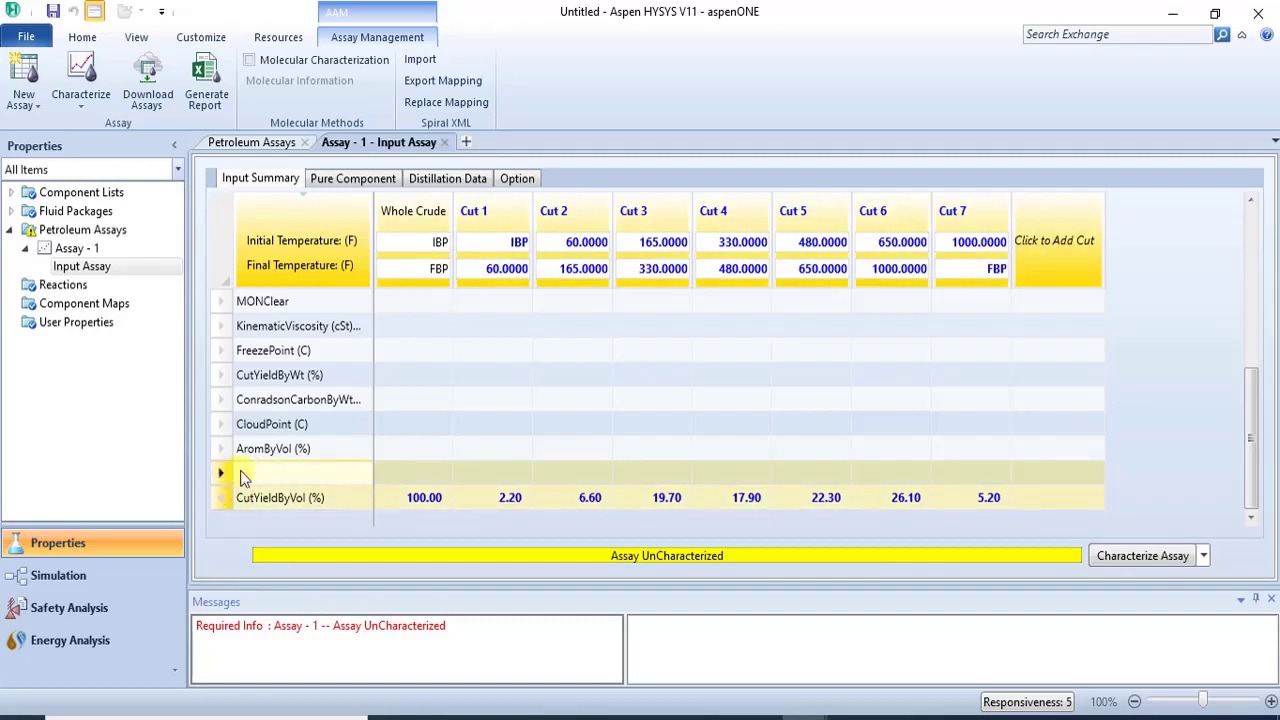
Step: Check the next property in the Qua Iboe Excel sheet and add a CarbonByWt property in % to the input assay in HYSYS
double_click(362, 469)
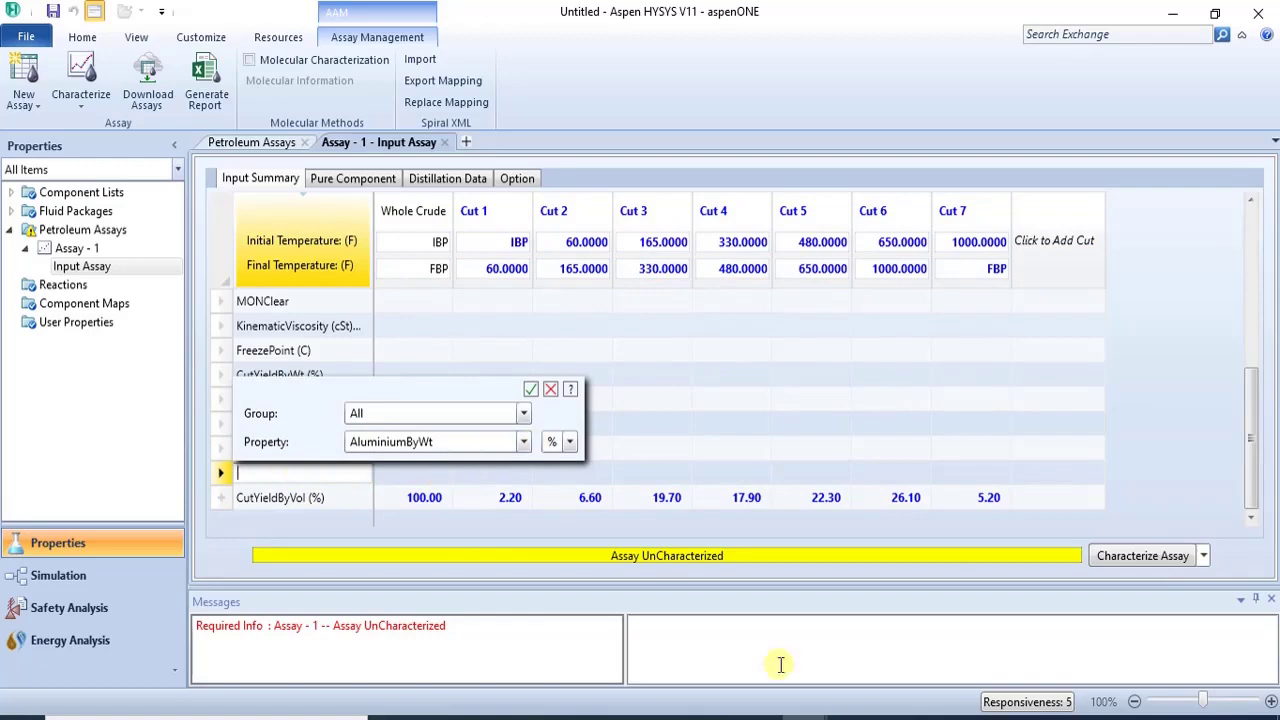
mouse_move(849, 716)
mouse_move(797, 672)
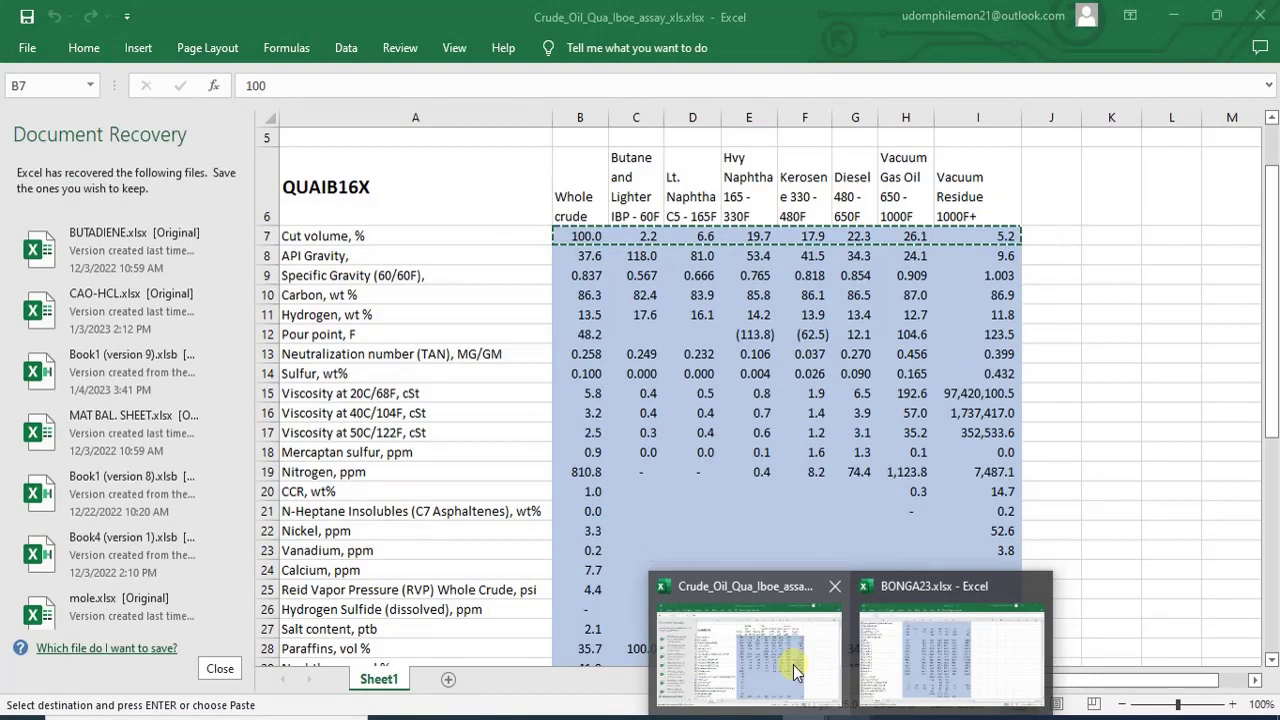
left_click(797, 672)
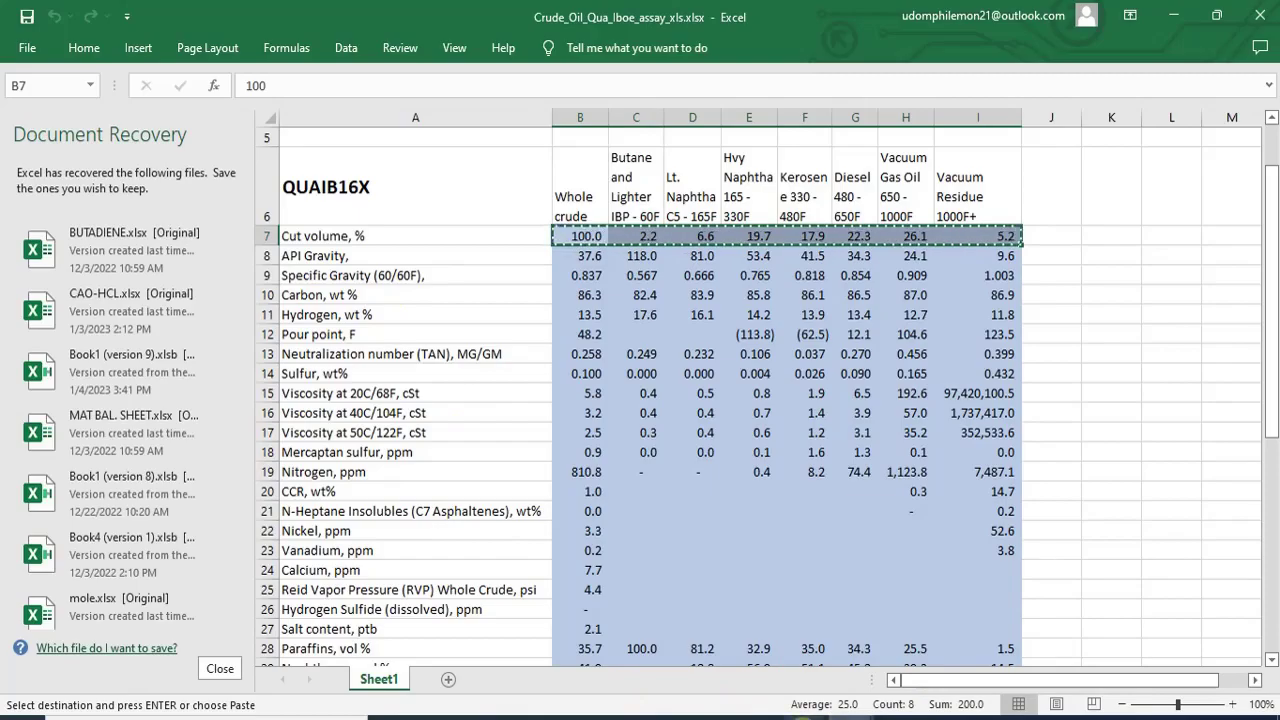
left_click(1056, 667)
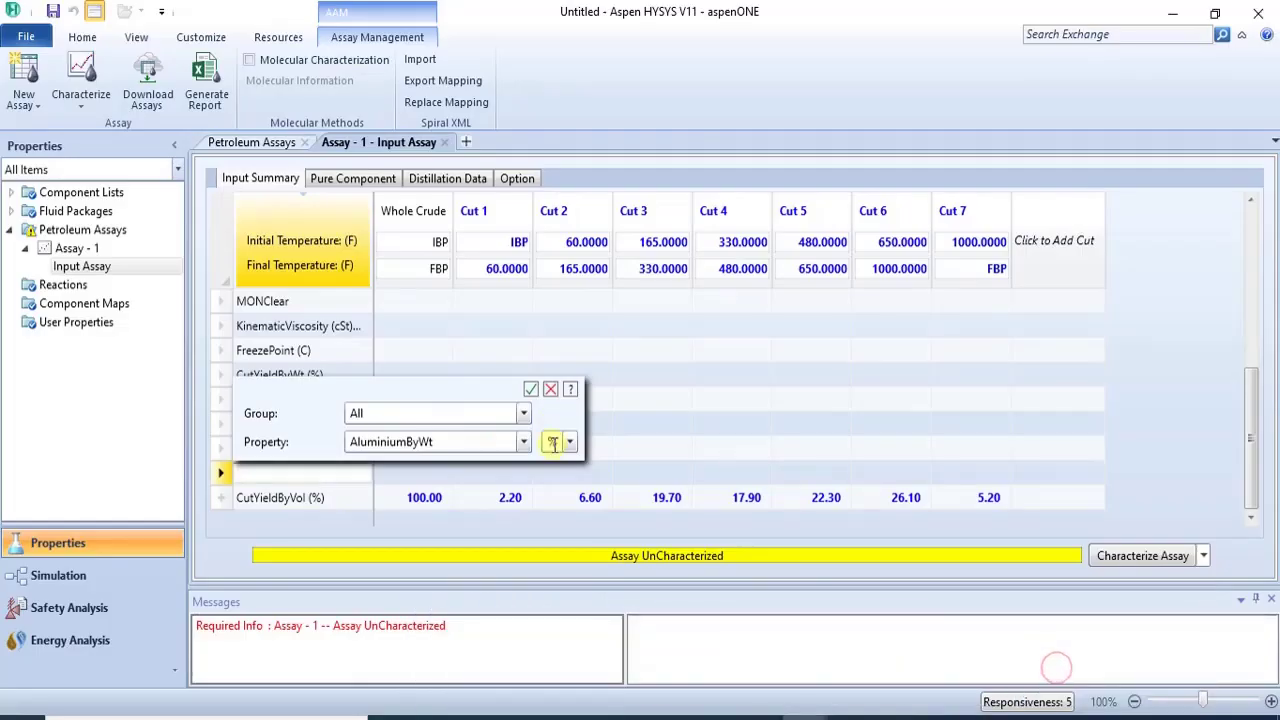
left_click(523, 441)
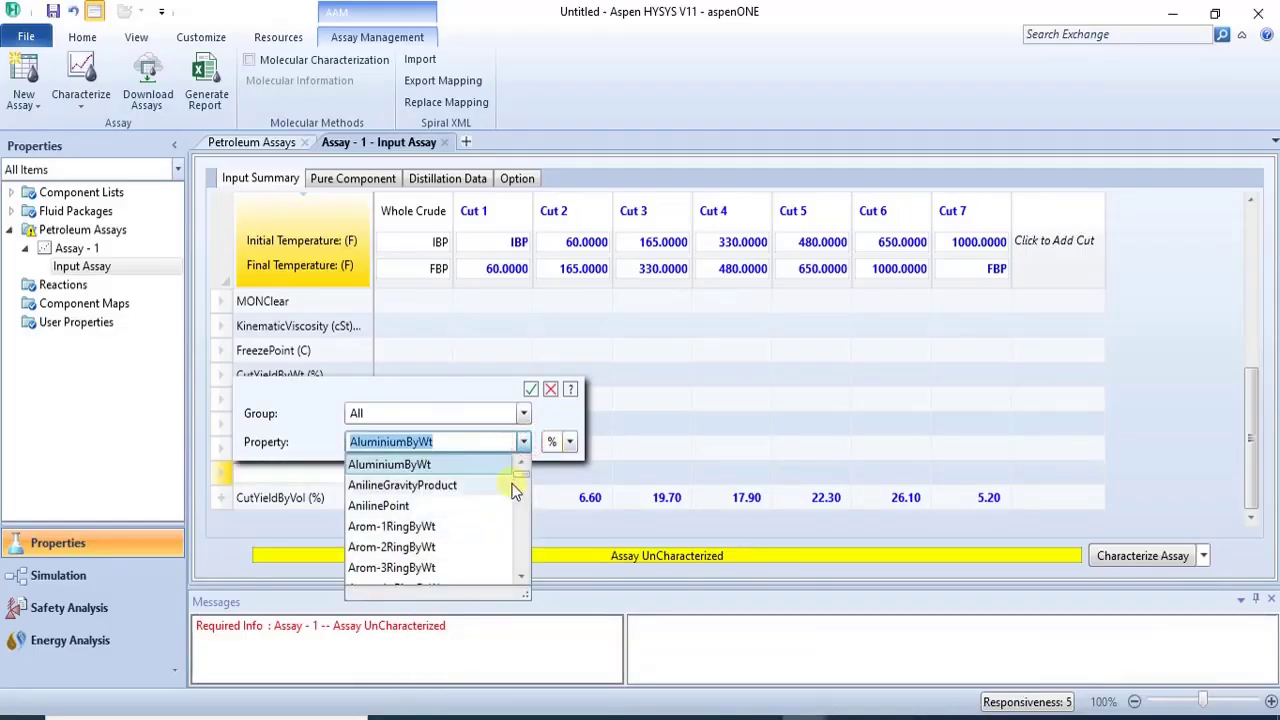
mouse_move(516, 490)
left_mouse_down()
mouse_move(524, 532)
mouse_move(530, 486)
mouse_move(541, 534)
mouse_move(533, 494)
left_mouse_up()
left_click(430, 464)
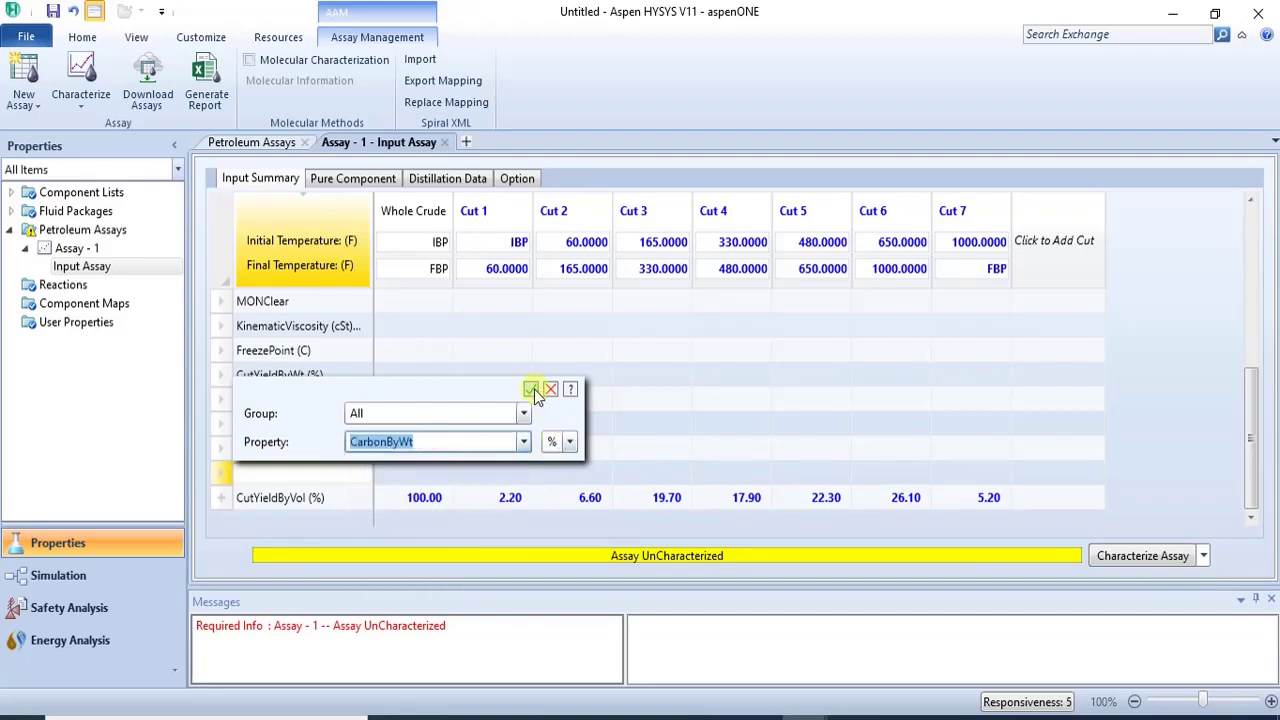
left_click(532, 390)
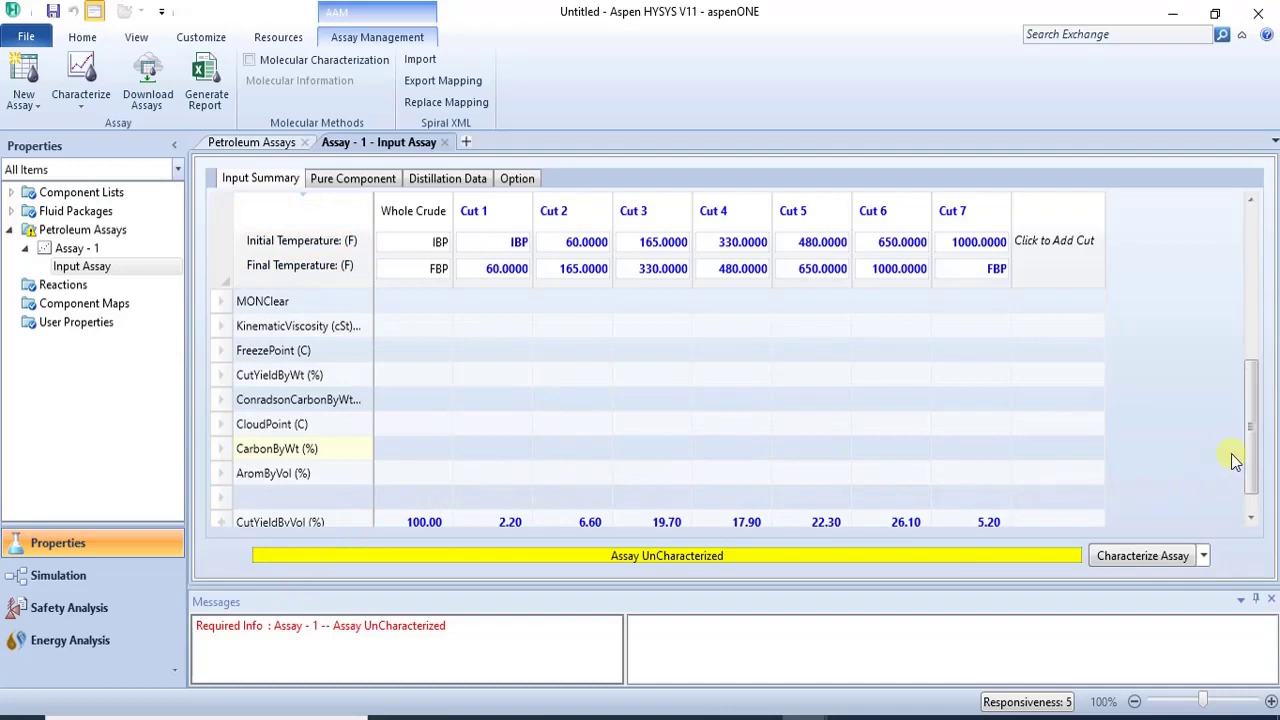
Step: Copy the Carbon, wt % values for whole crude and all seven cuts from the Qua Iboe Excel sheet
left_click(1250, 518)
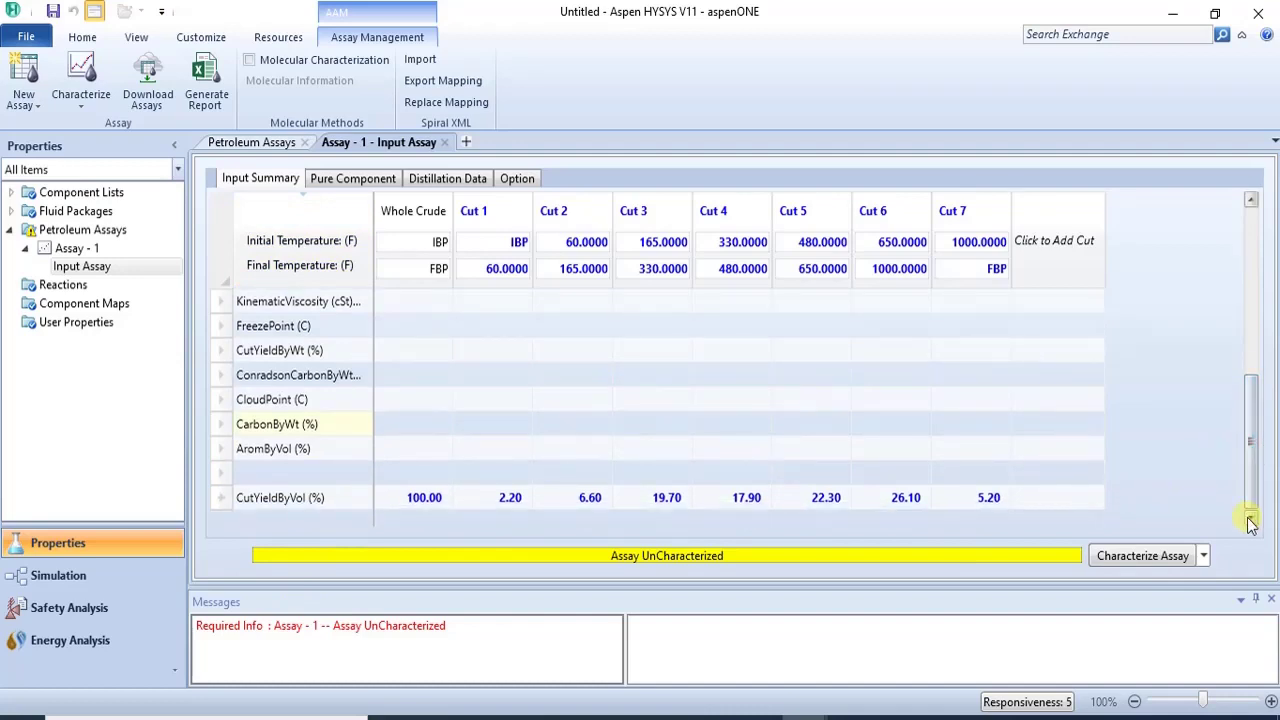
left_click(345, 415)
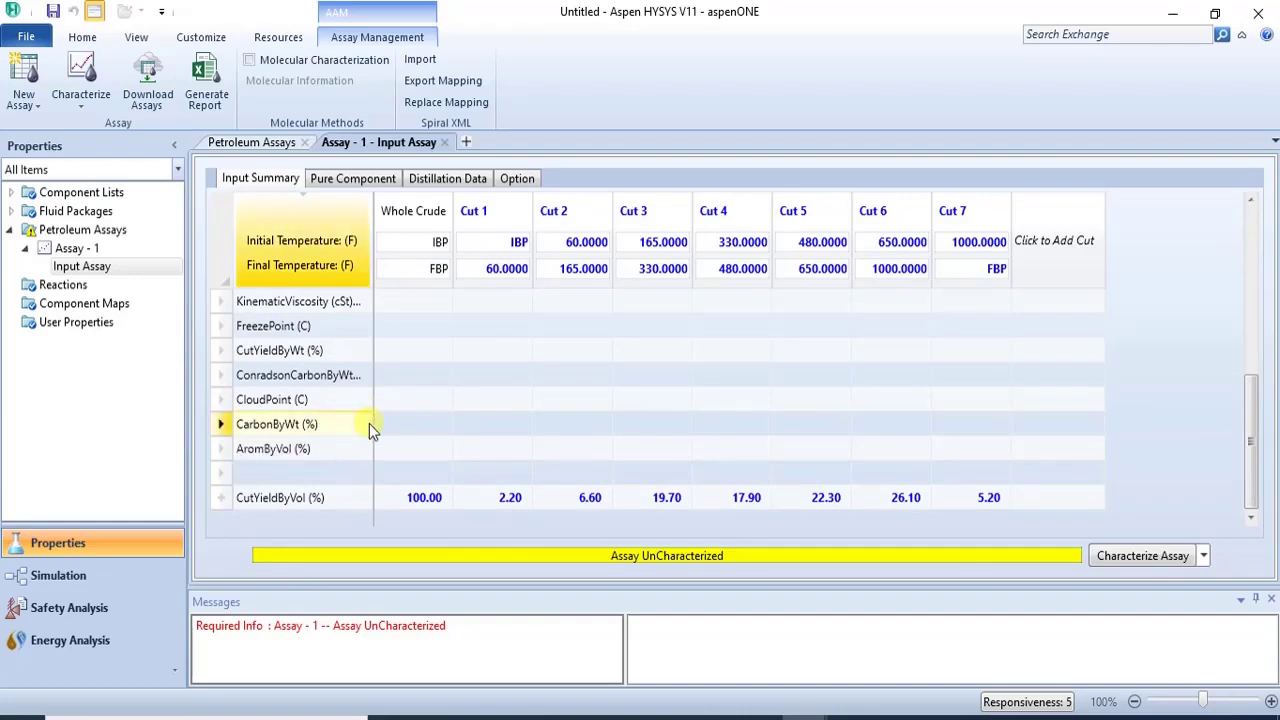
left_click(413, 421)
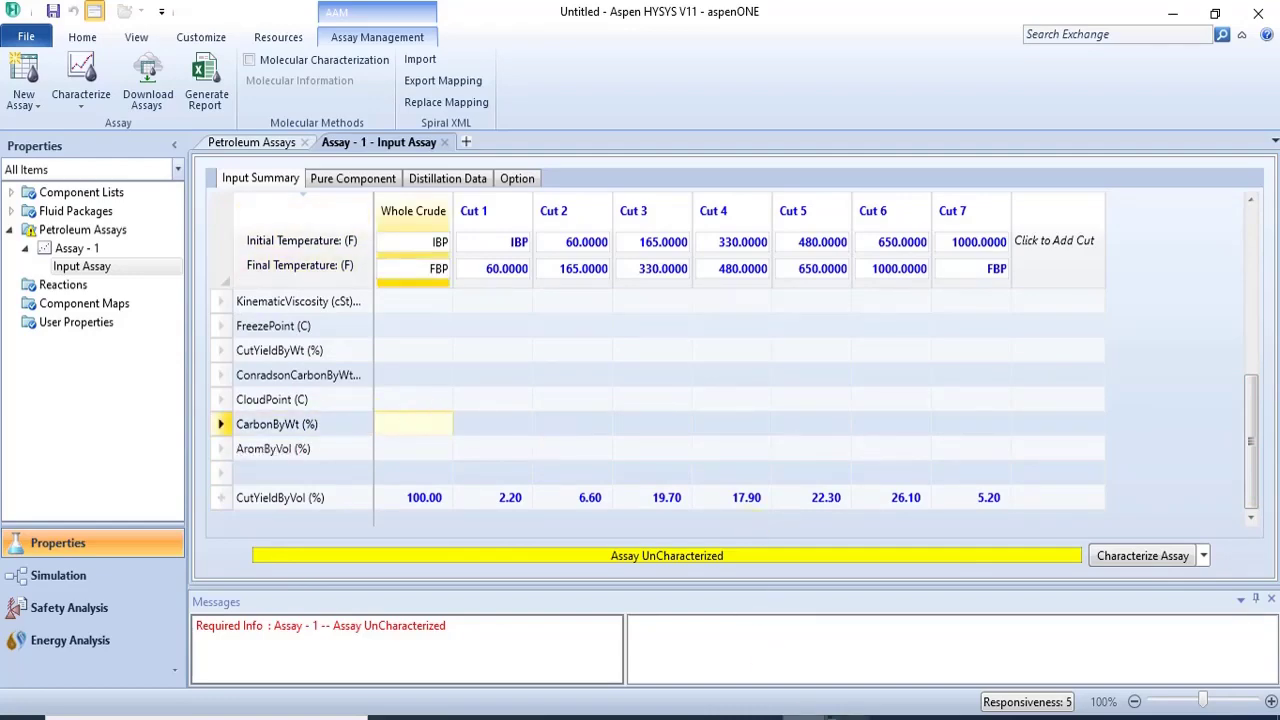
mouse_move(790, 714)
left_click(790, 655)
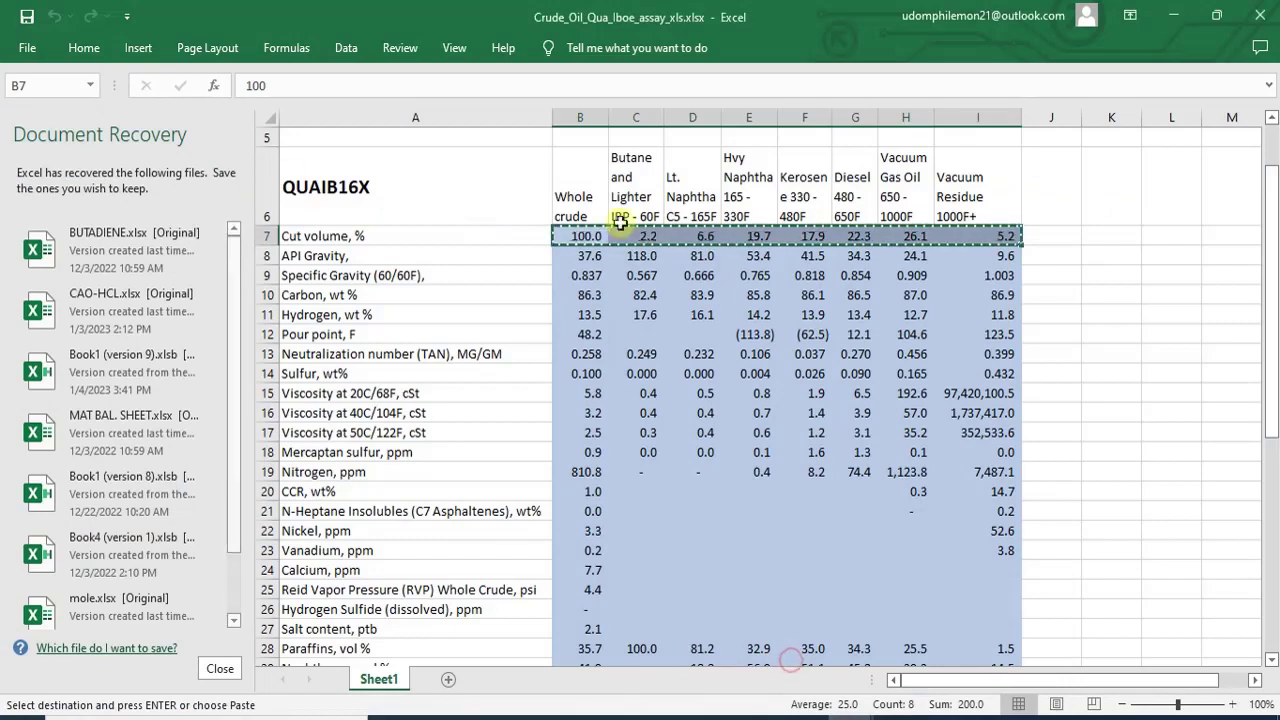
double_click(583, 295)
left_click(652, 290)
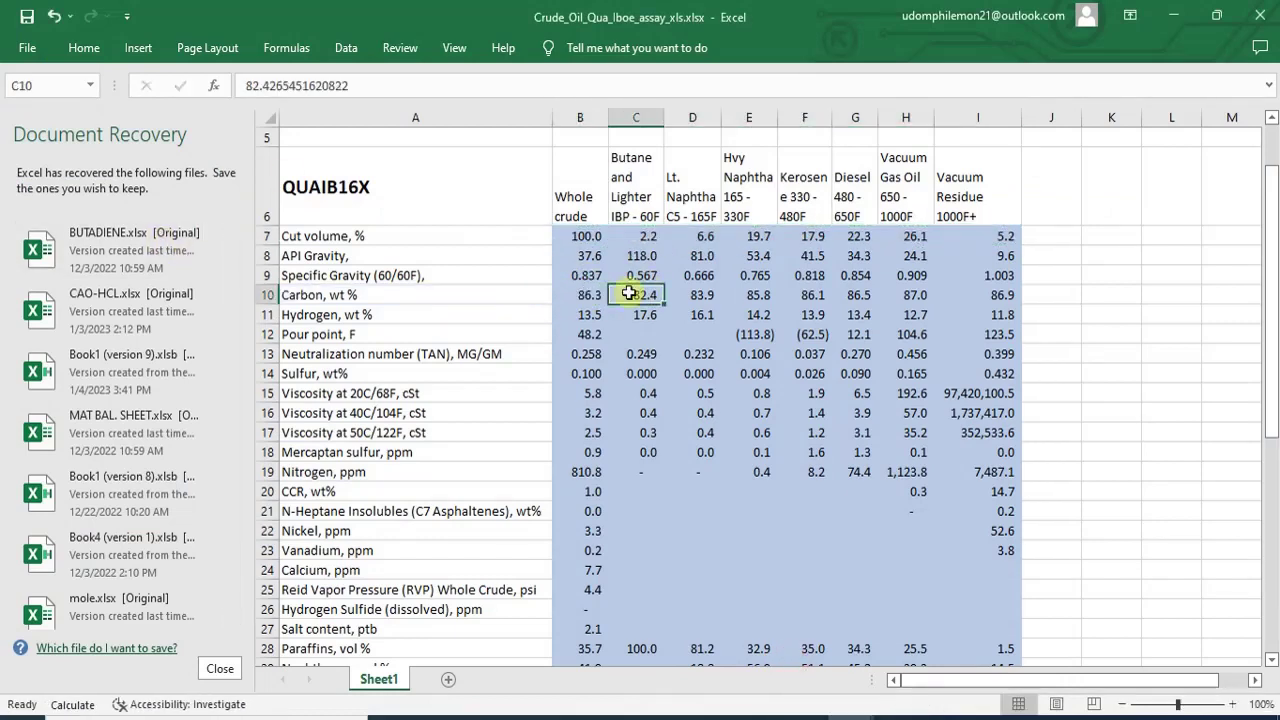
left_click(590, 297)
left_click_drag(590, 297, 940, 295)
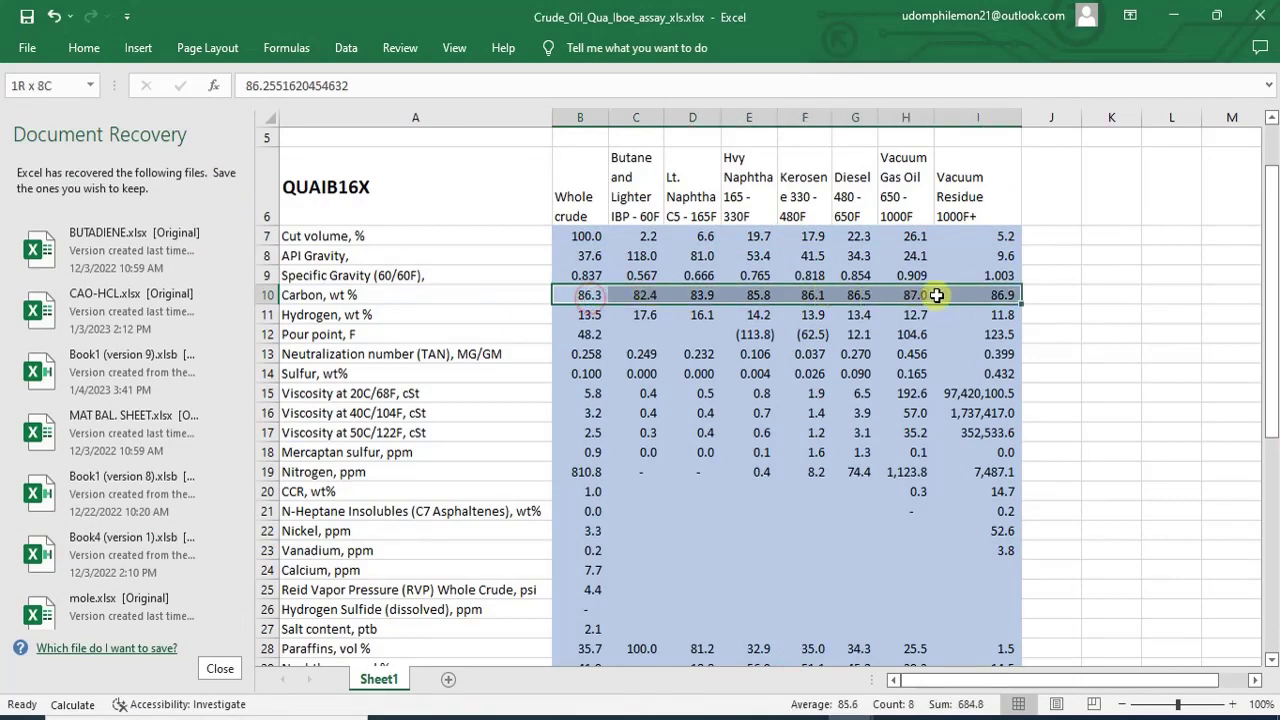
right_click(940, 295)
left_click(982, 330)
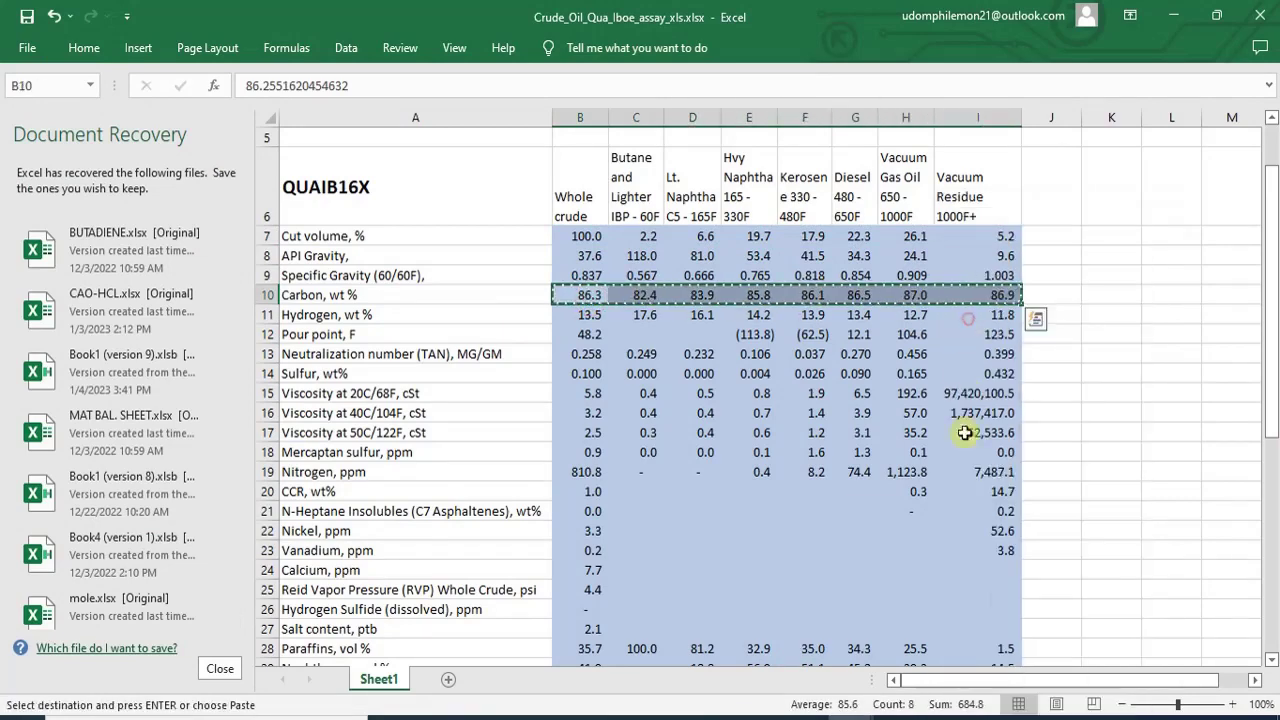
Step: Paste the copied carbon values into the CarbonByWt row of the HYSYS input assay, starting at Whole Crude
mouse_move(805, 716)
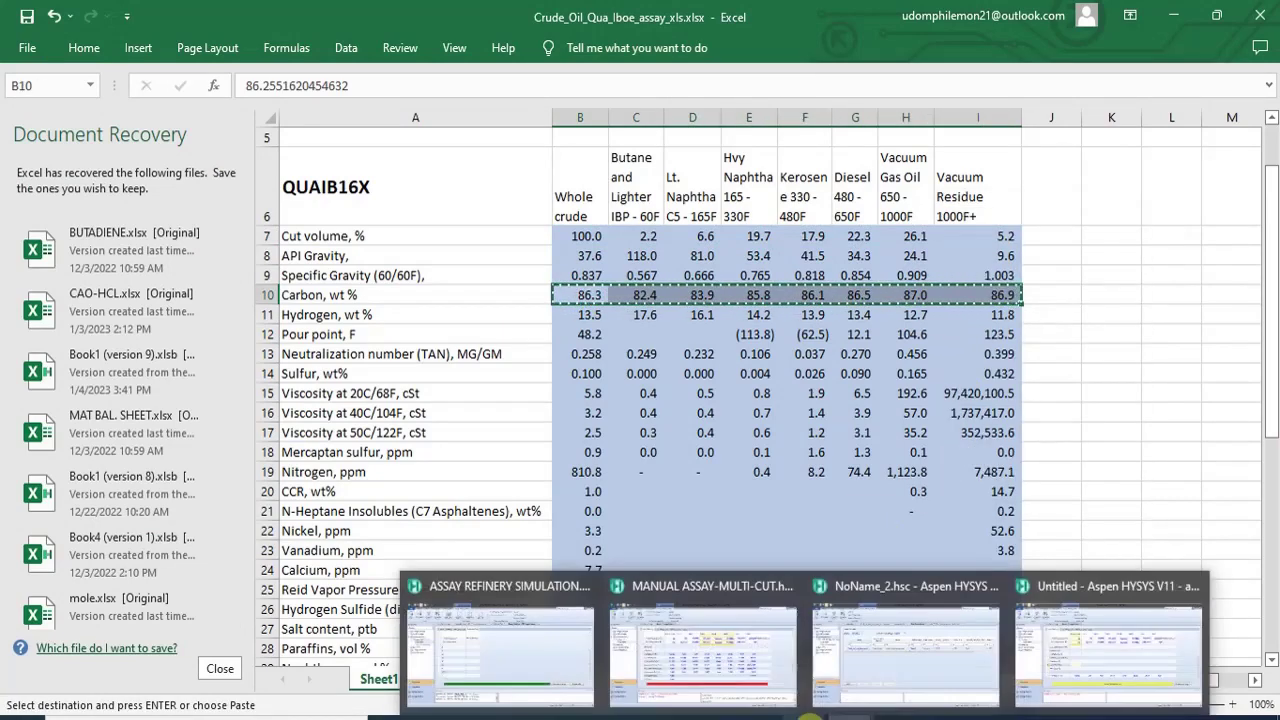
left_click(1118, 663)
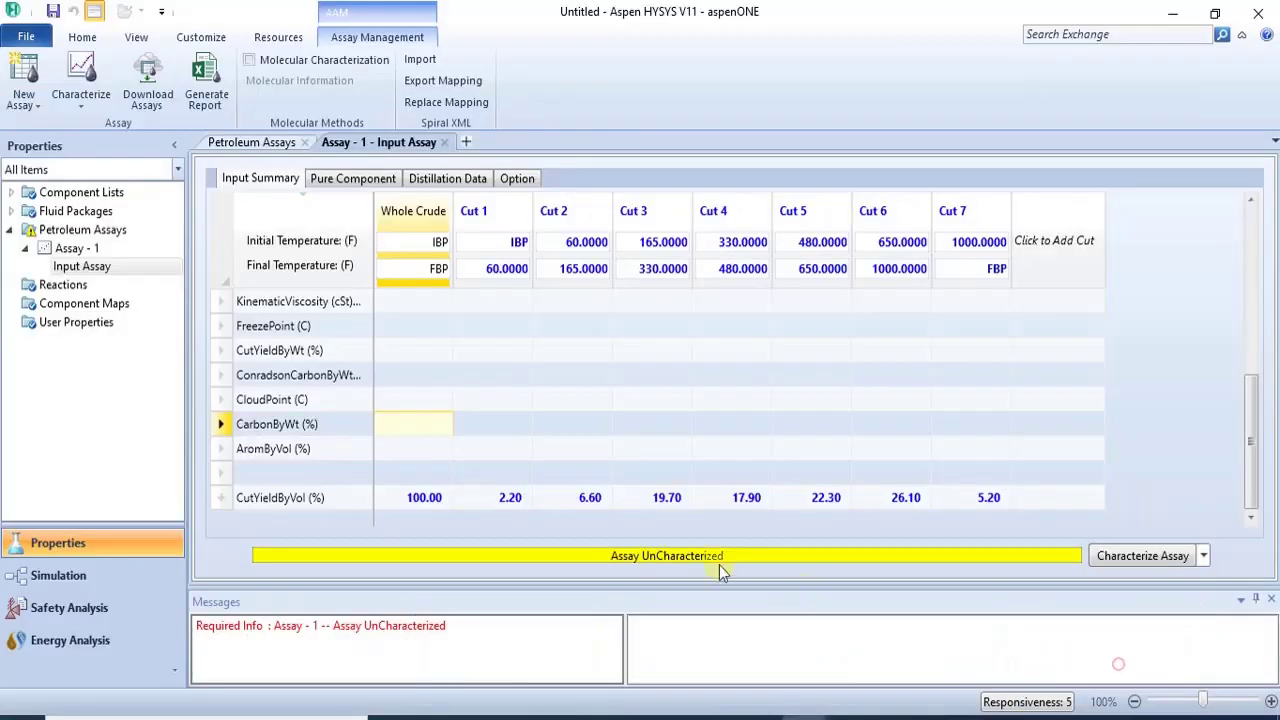
right_click(436, 424)
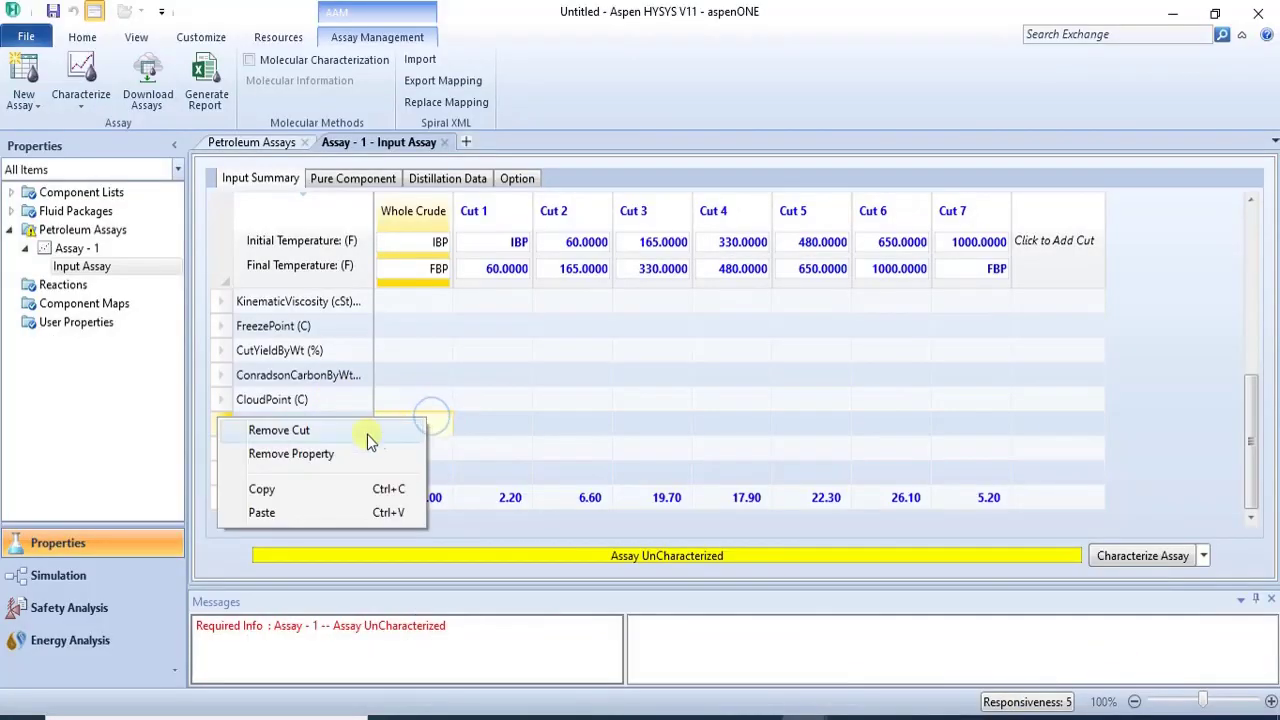
left_click(450, 421)
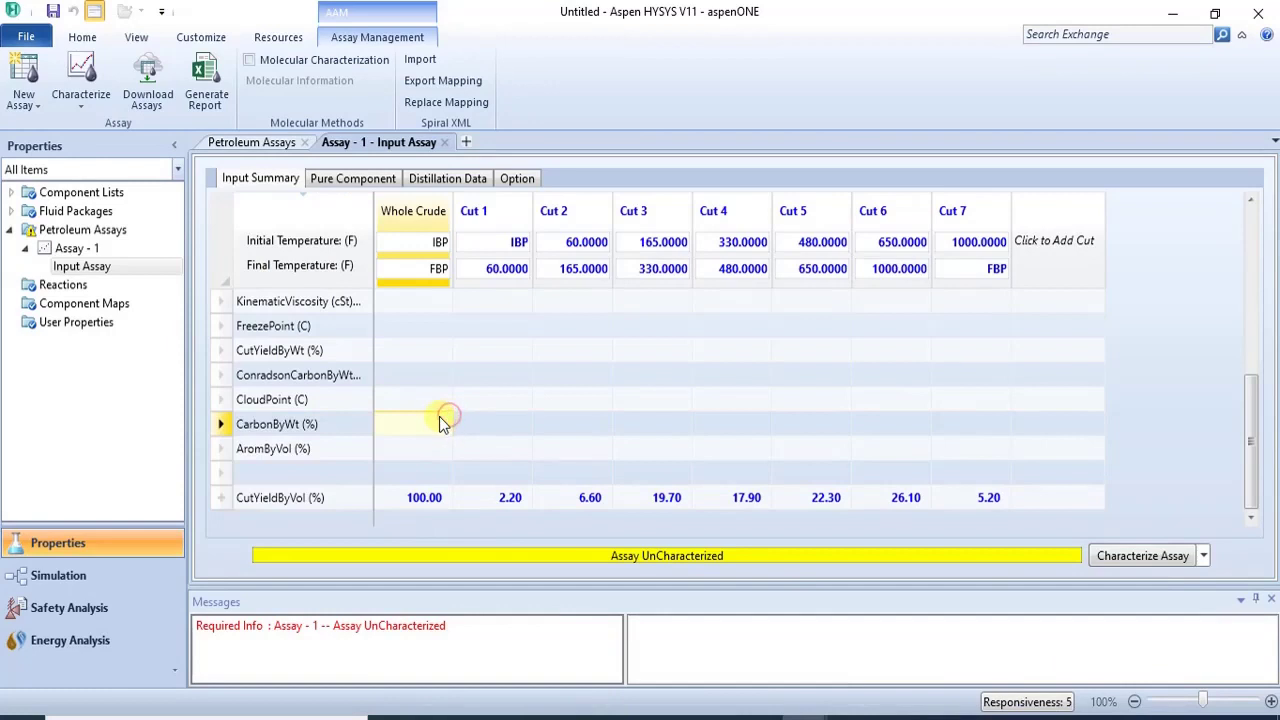
right_click(444, 421)
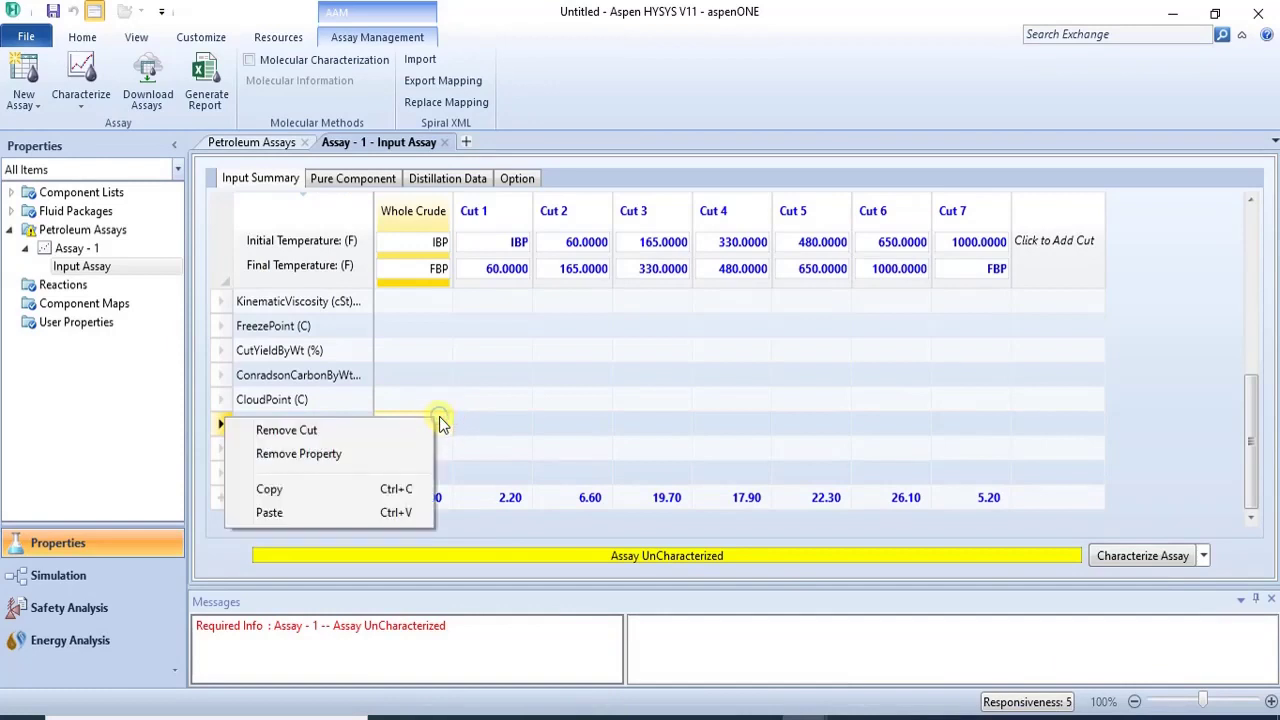
left_click(390, 513)
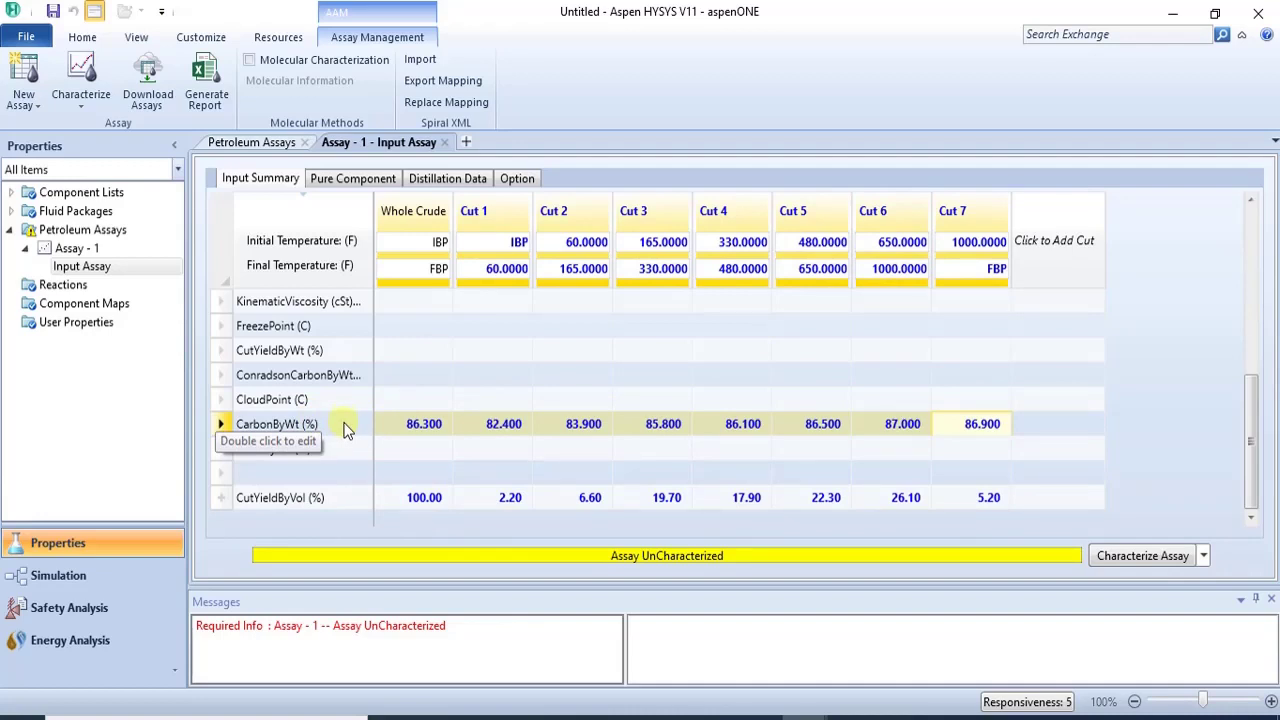
left_click(366, 350)
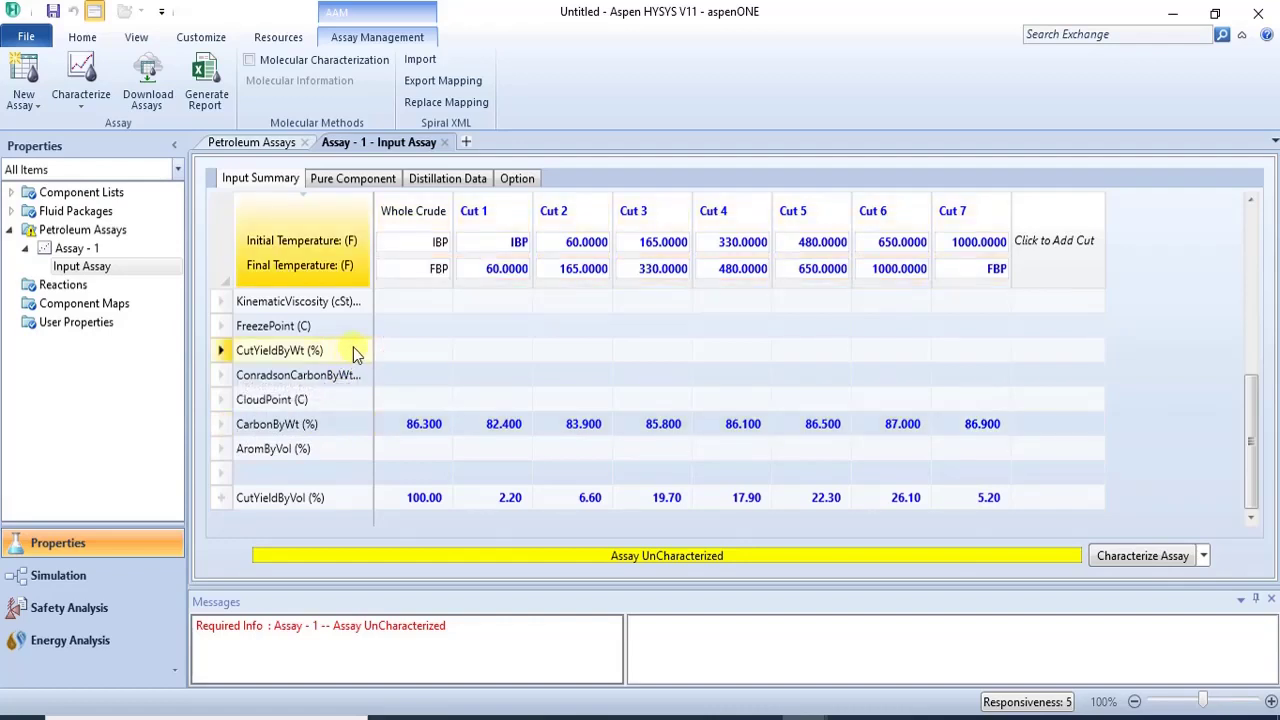
left_click(362, 350)
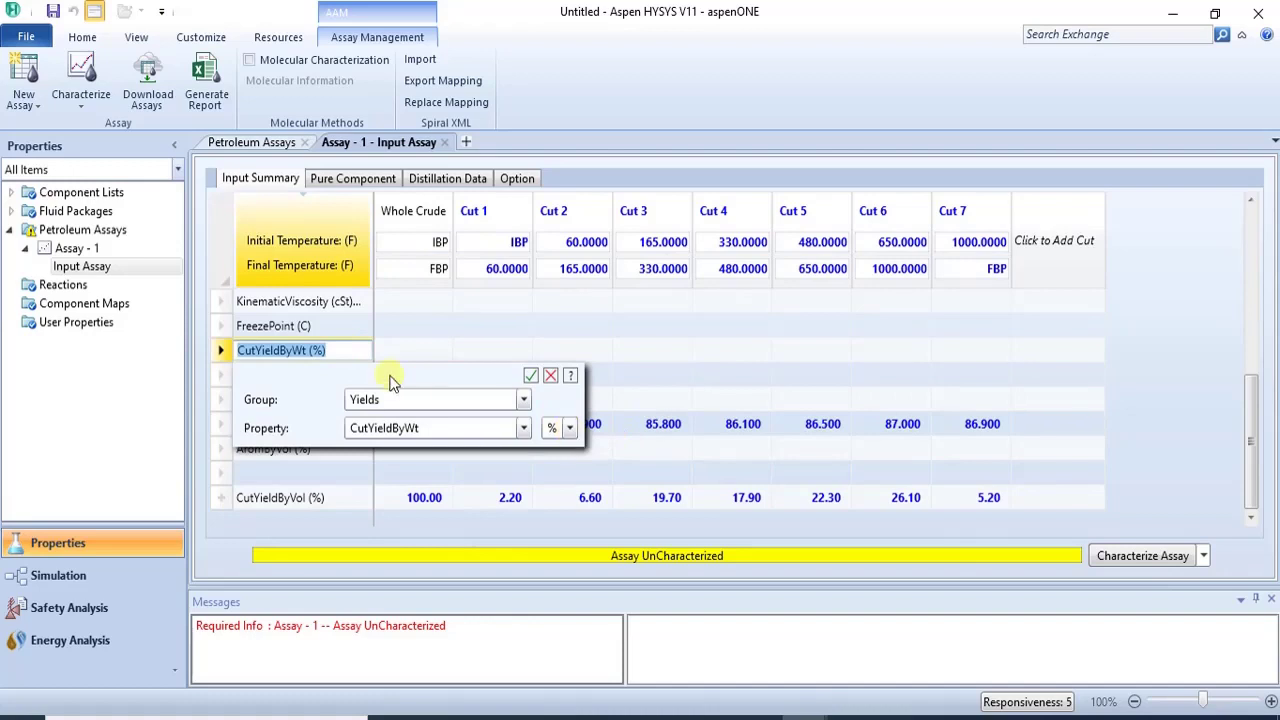
left_click(358, 333)
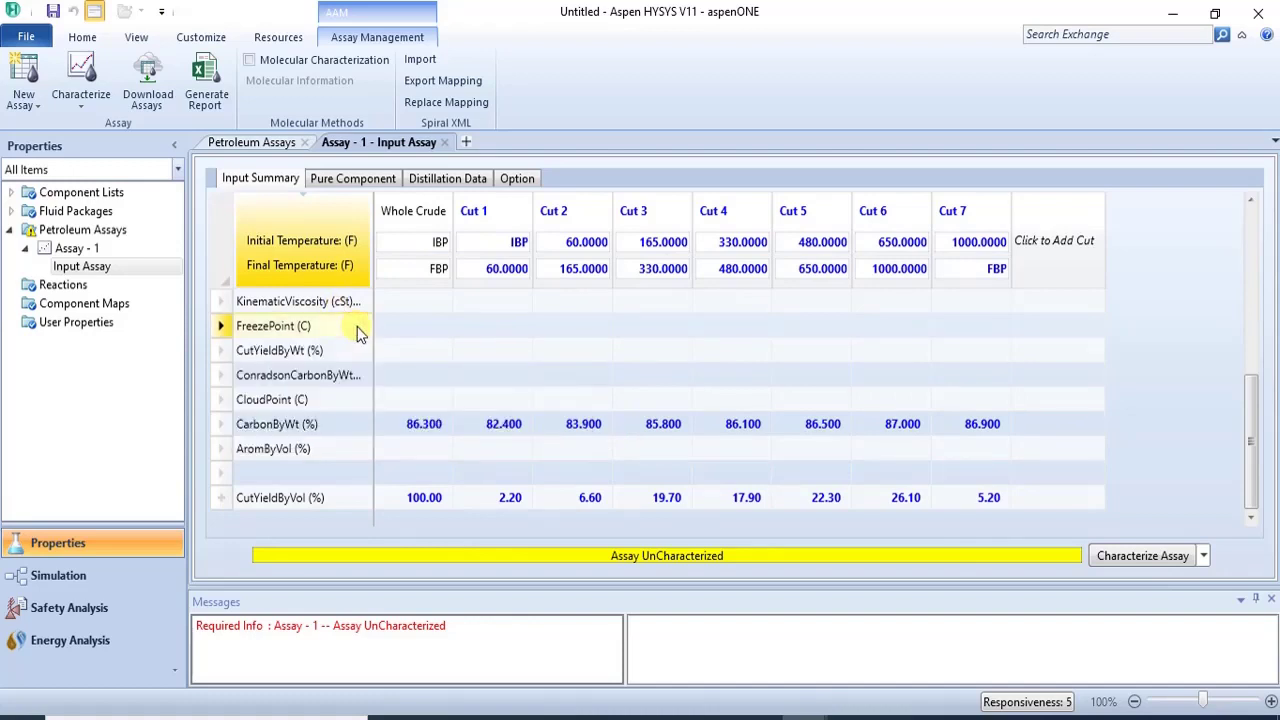
mouse_move(805, 717)
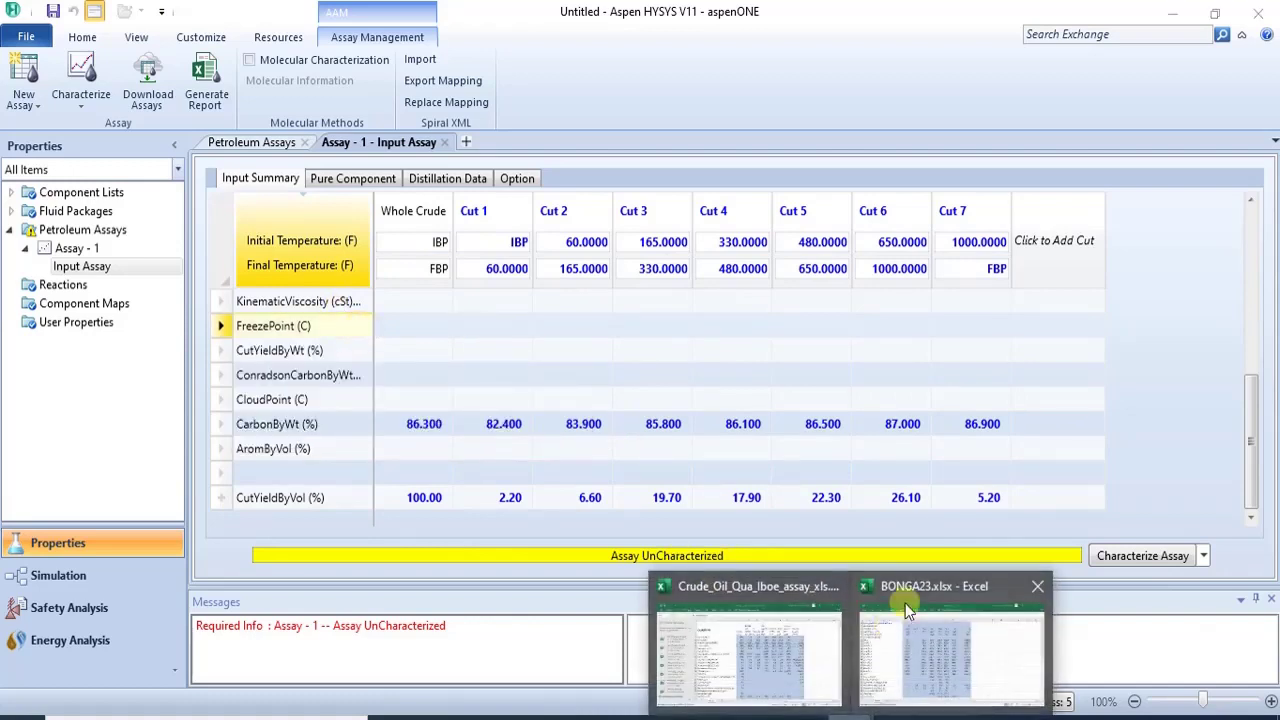
Step: Switch to the Qua Iboe Excel sheet and check the temperature unit of the Freeze point row
left_click(748, 645)
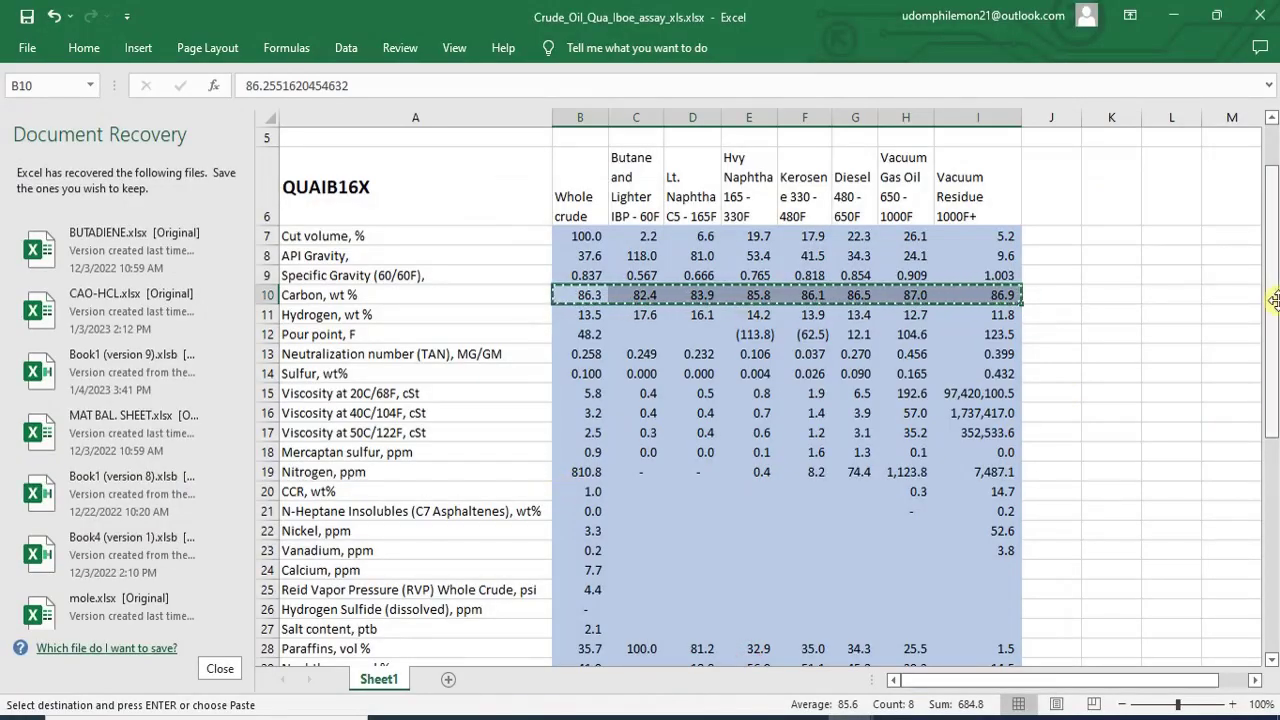
left_click_drag(1275, 392, 1272, 556)
left_click(320, 524)
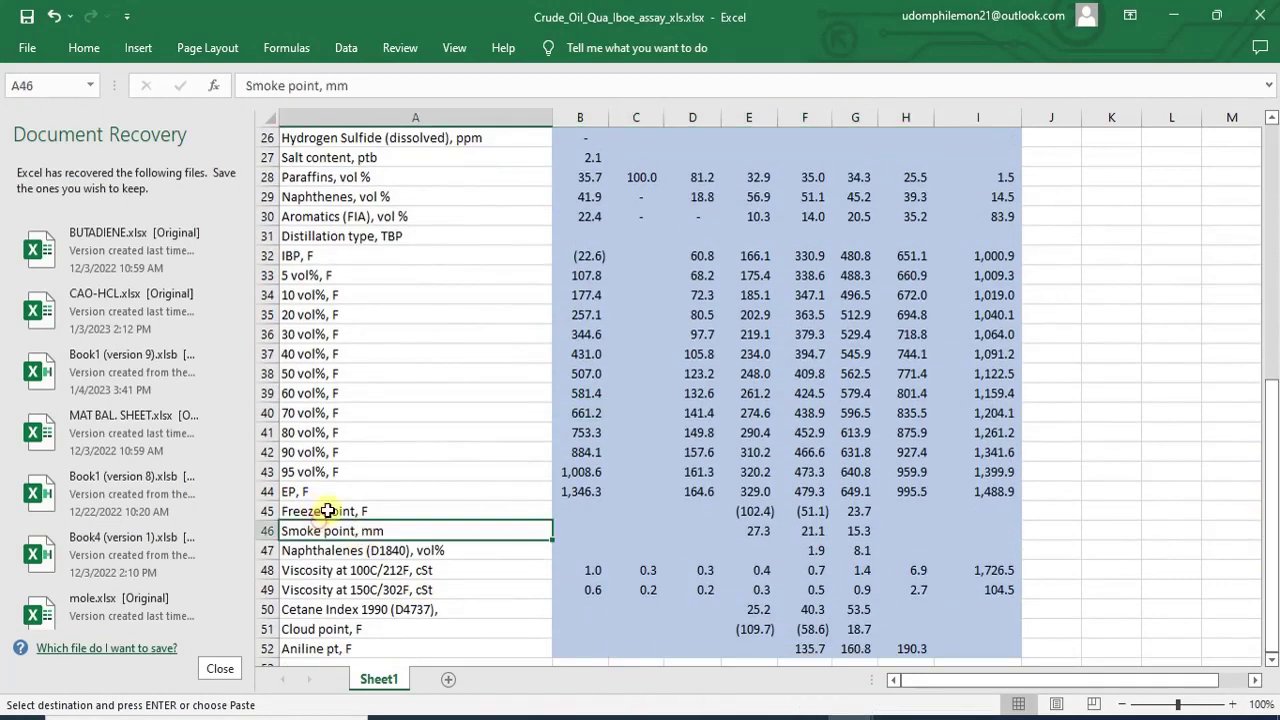
left_click(330, 510)
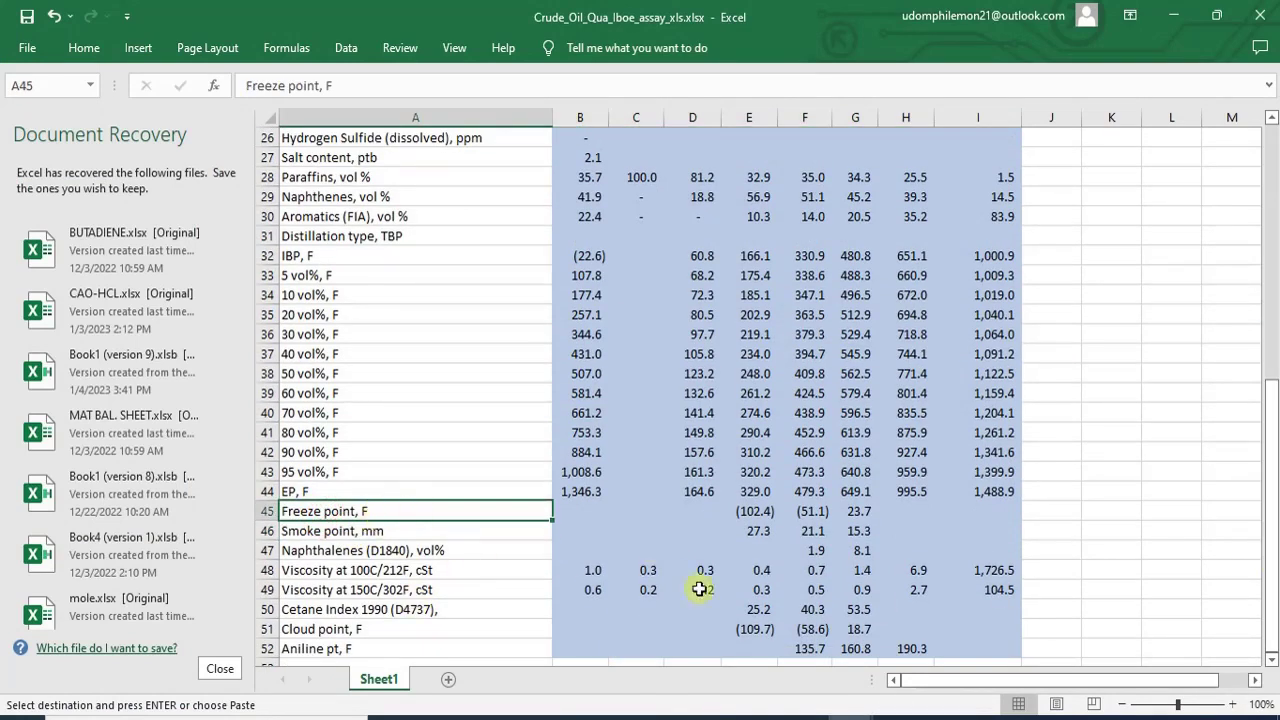
Step: Return to the untitled HYSYS case and set the FreezePoint property's unit to F in the input assay
mouse_move(780, 710)
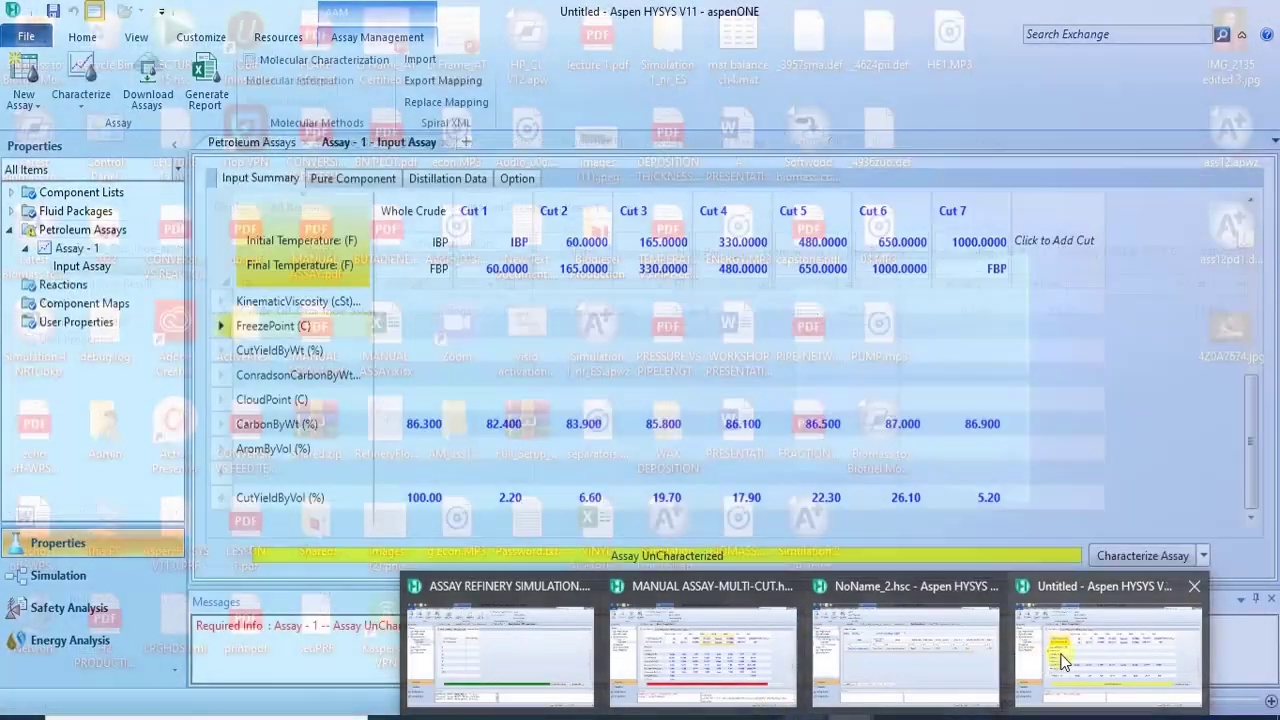
left_click(1060, 651)
double_click(337, 325)
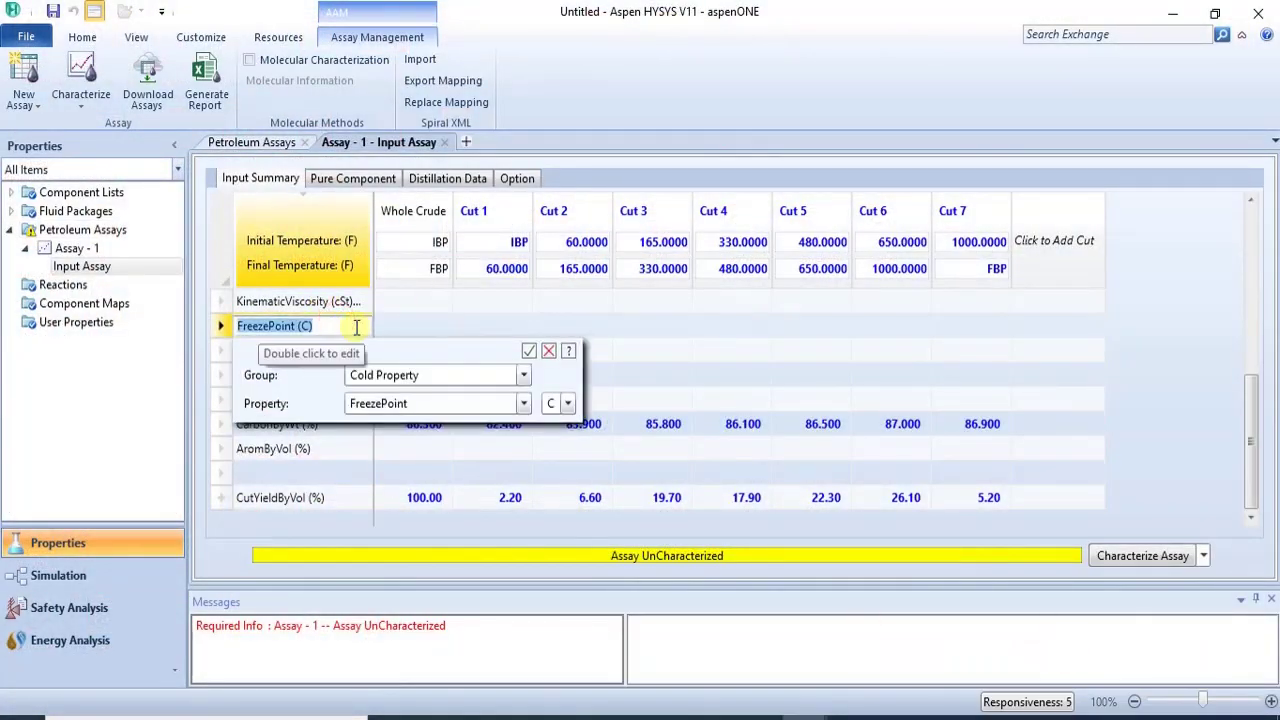
left_click(434, 316)
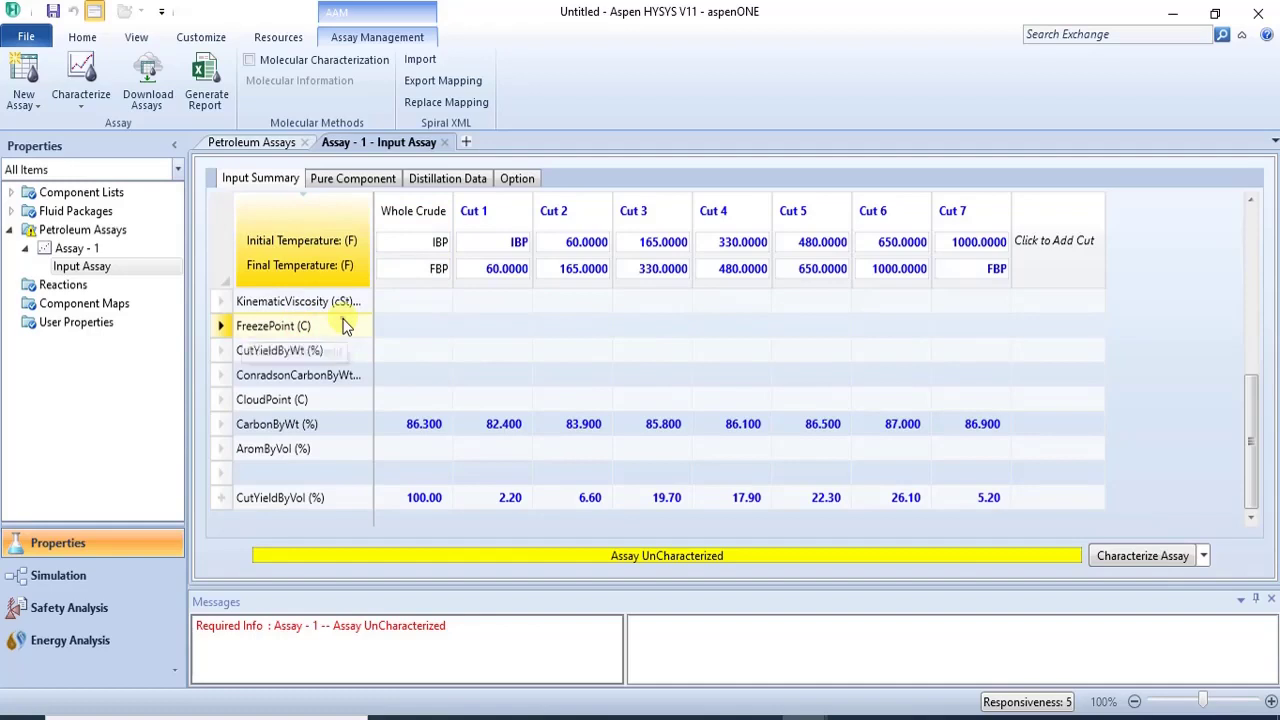
double_click(343, 326)
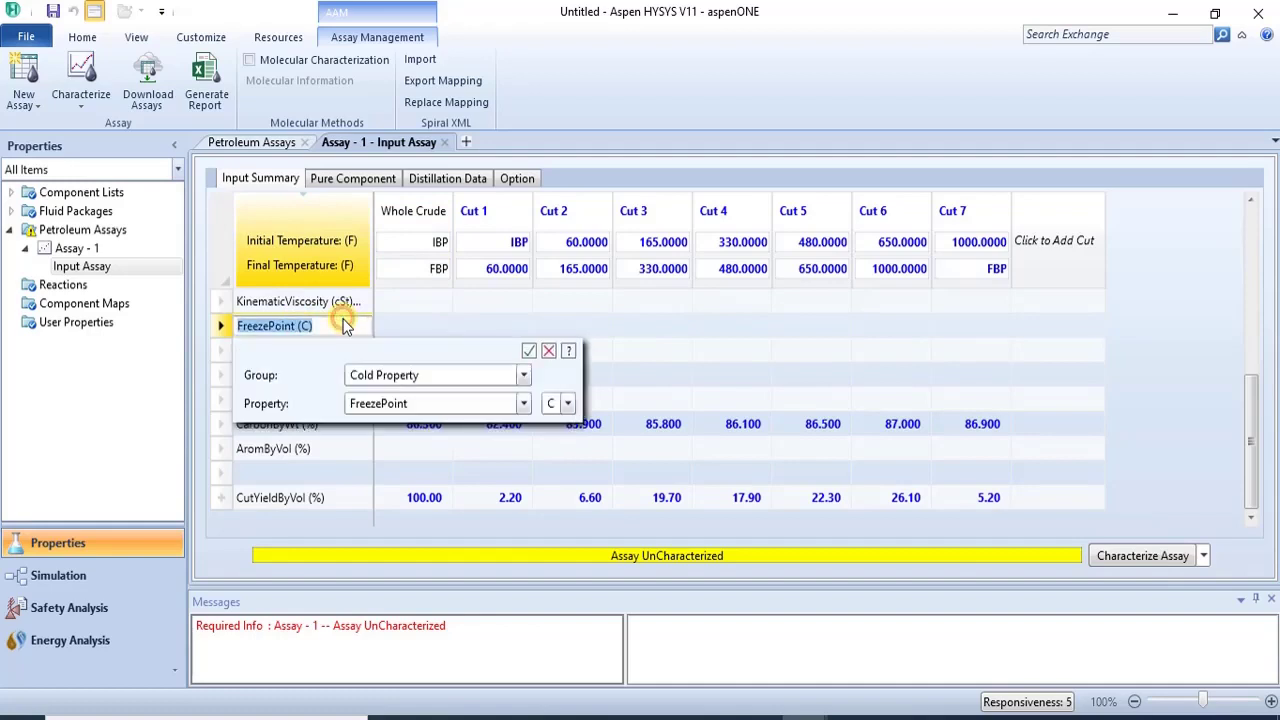
left_click(567, 403)
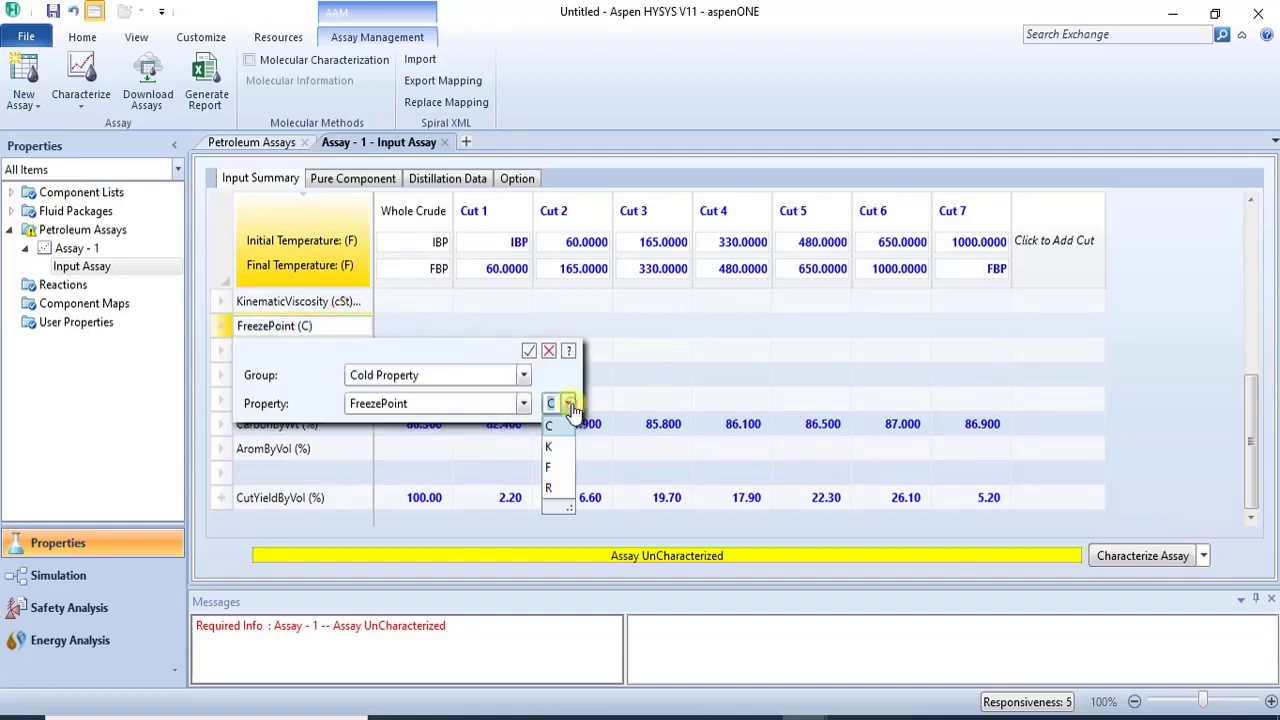
left_click(555, 467)
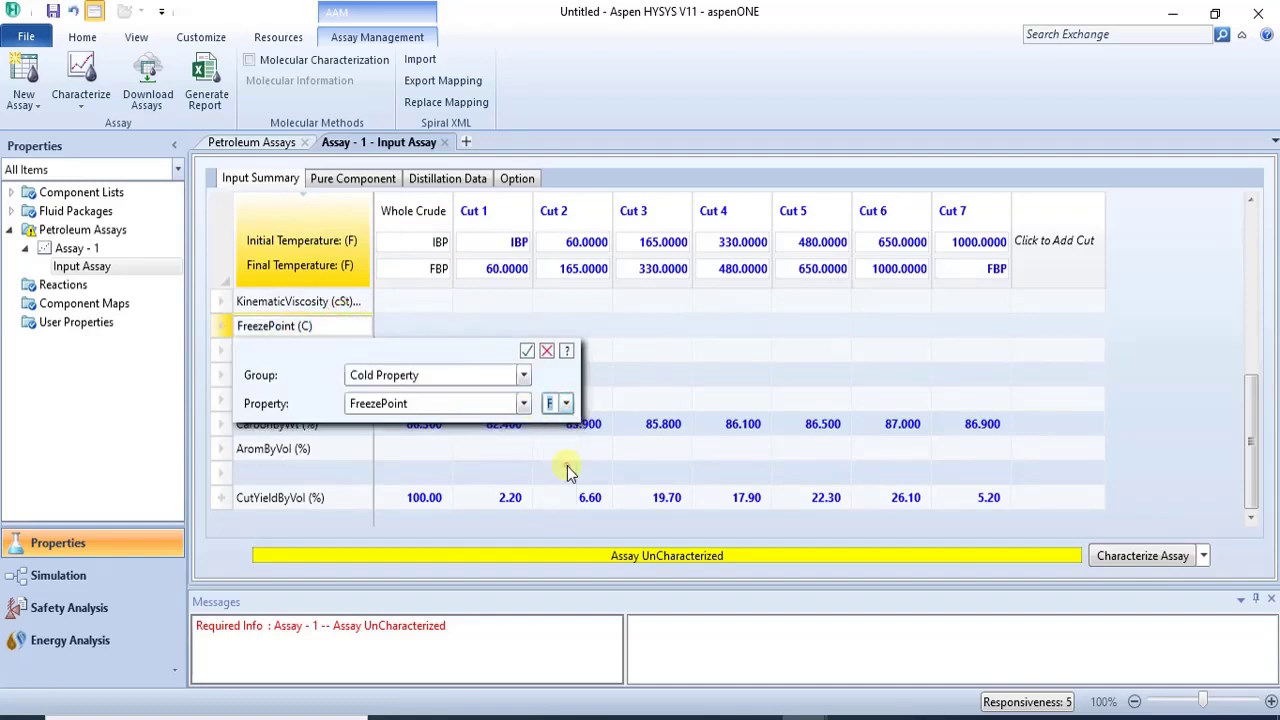
left_click(527, 352)
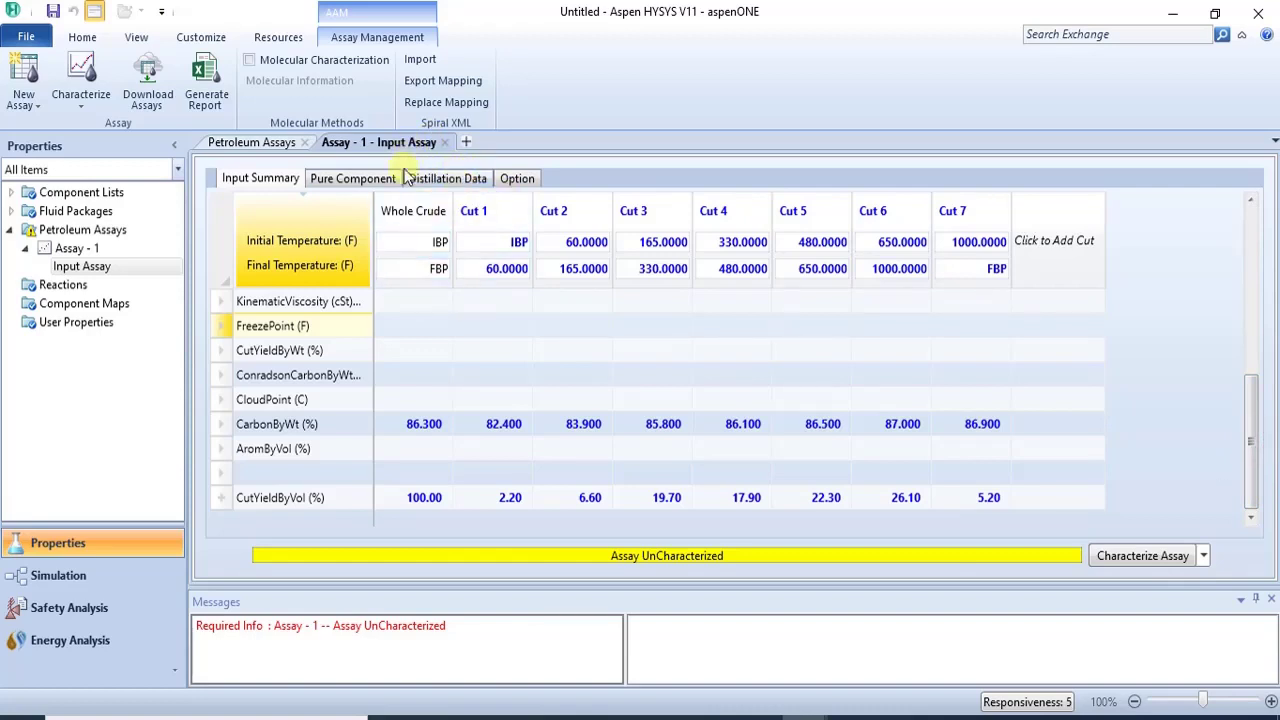
Step: Open the assay's distillation data and bring up the list of cuts that can be added
left_click(445, 184)
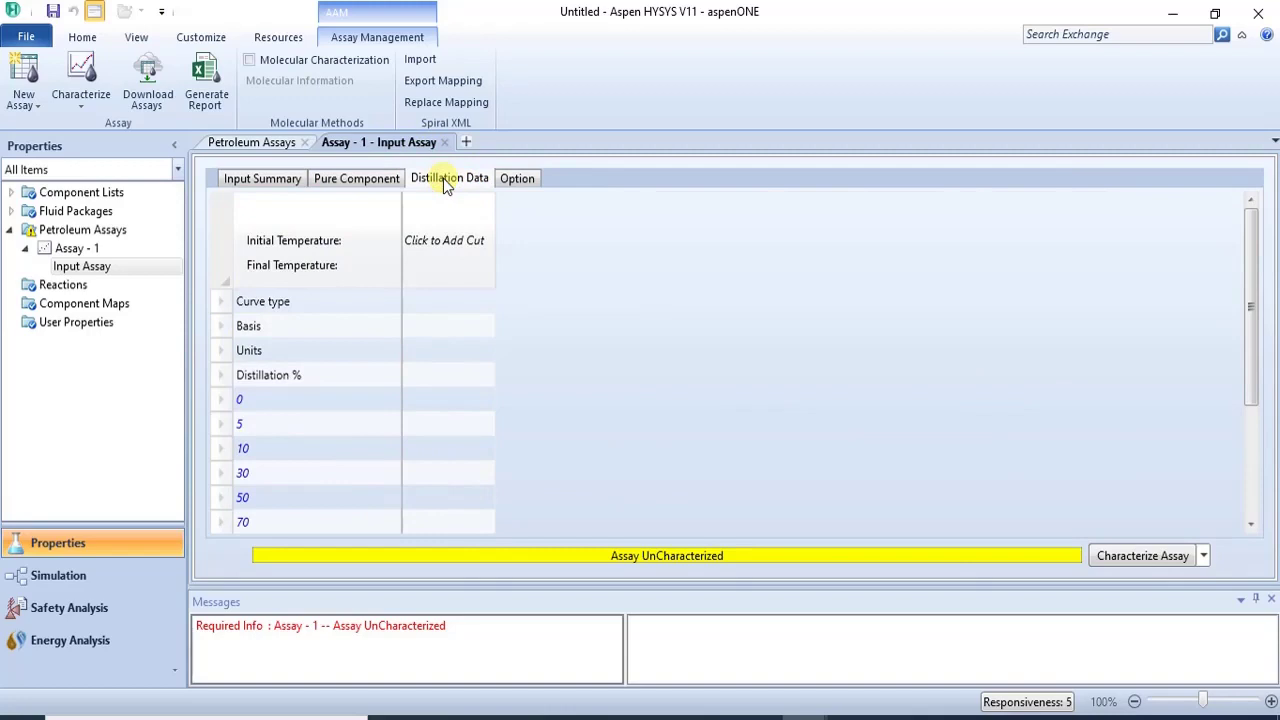
left_click(452, 263)
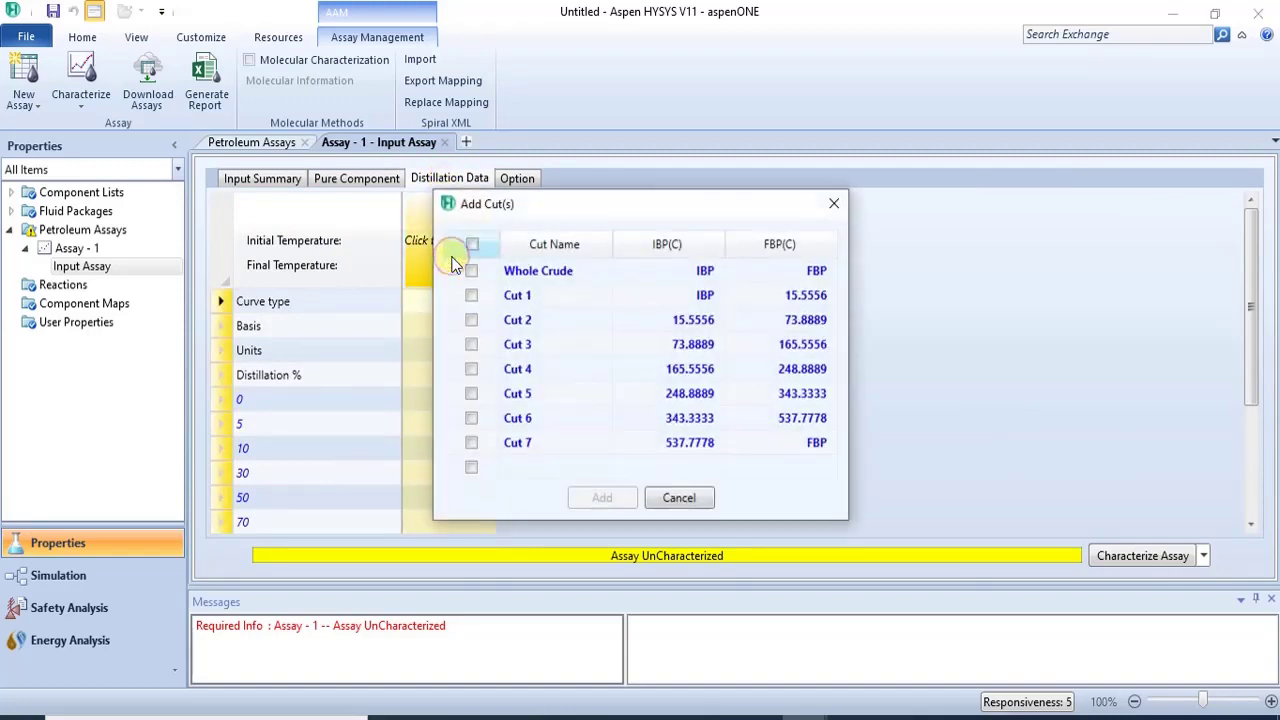
left_click(836, 202)
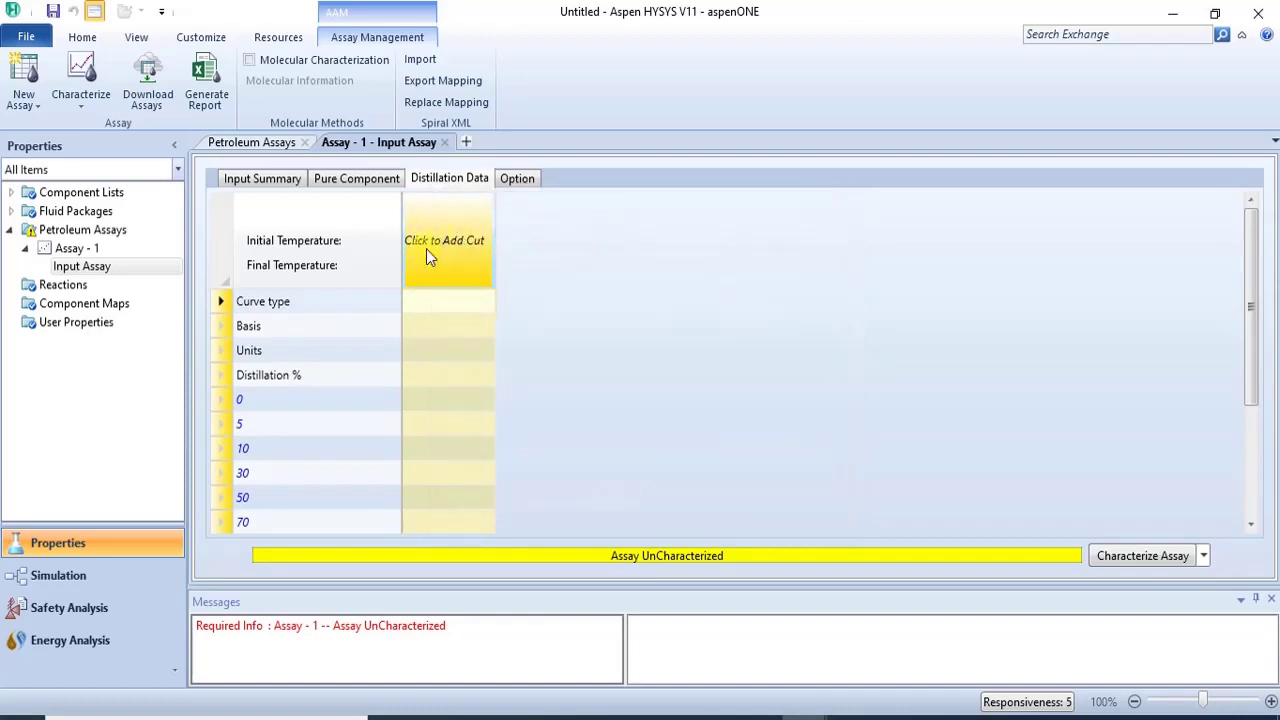
left_click(447, 251)
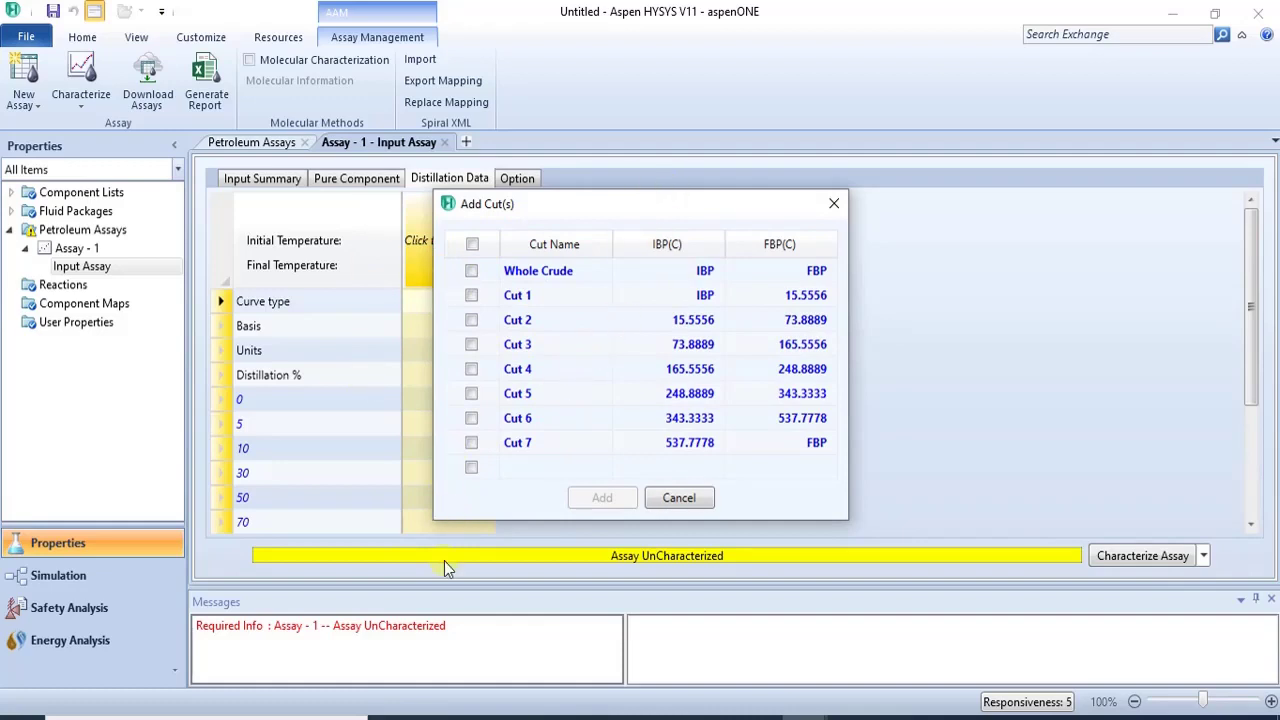
left_click(474, 246)
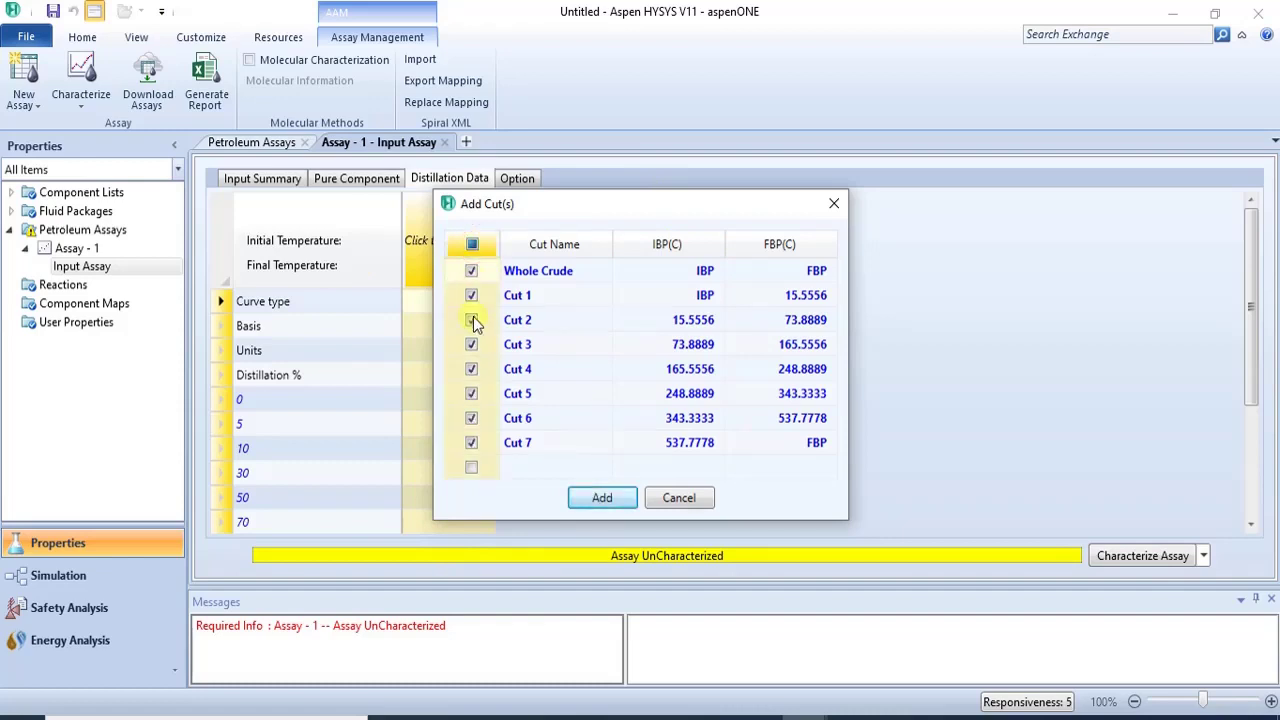
left_click(473, 246)
left_click(474, 245)
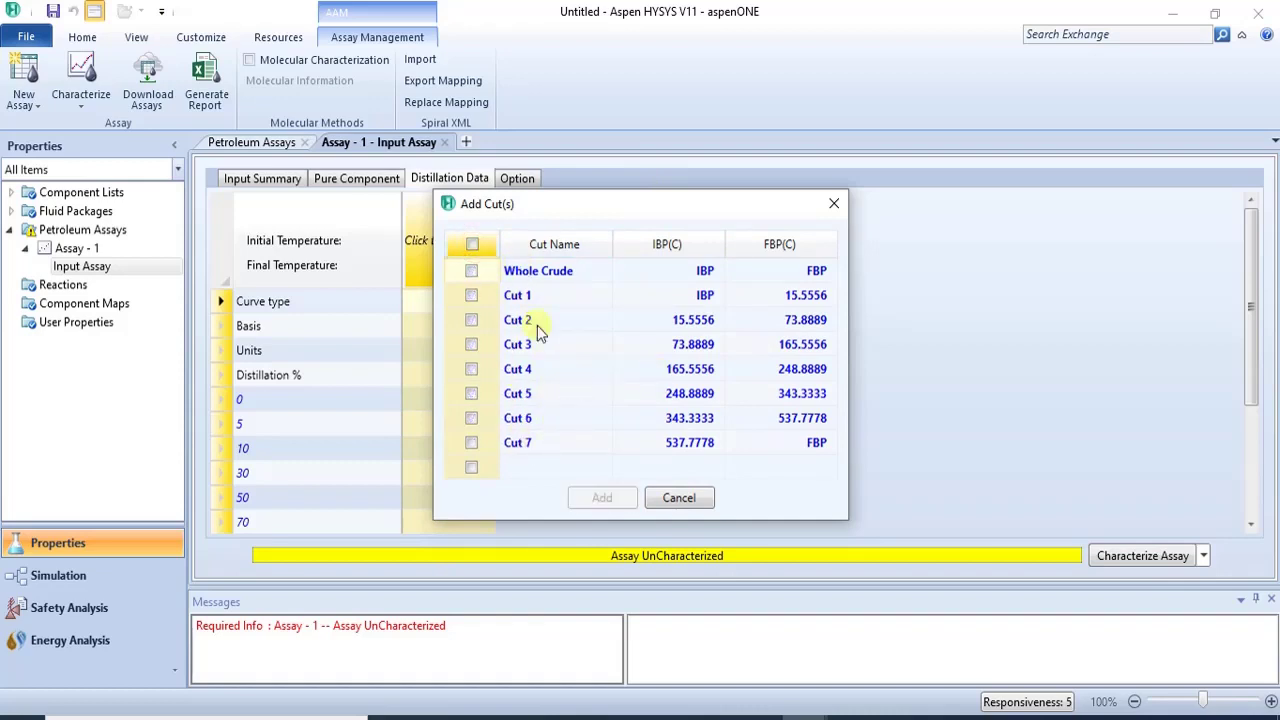
left_click(471, 322)
left_click(471, 344)
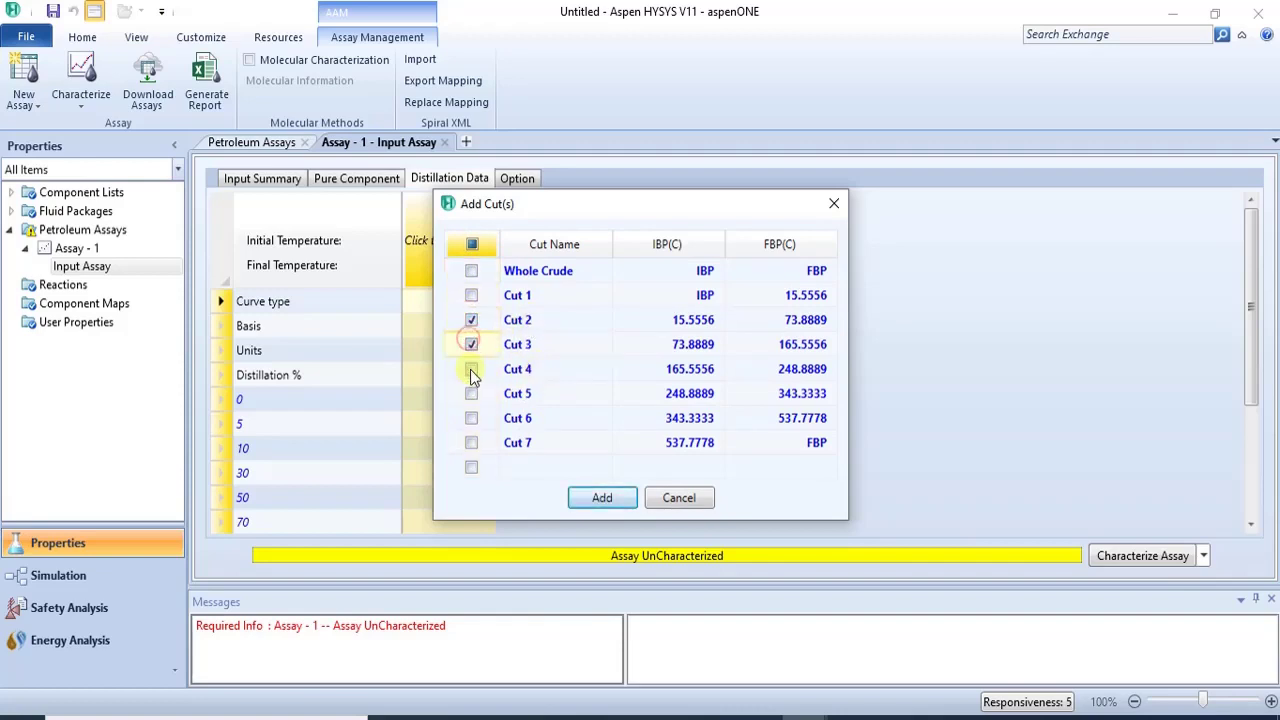
left_click(471, 395)
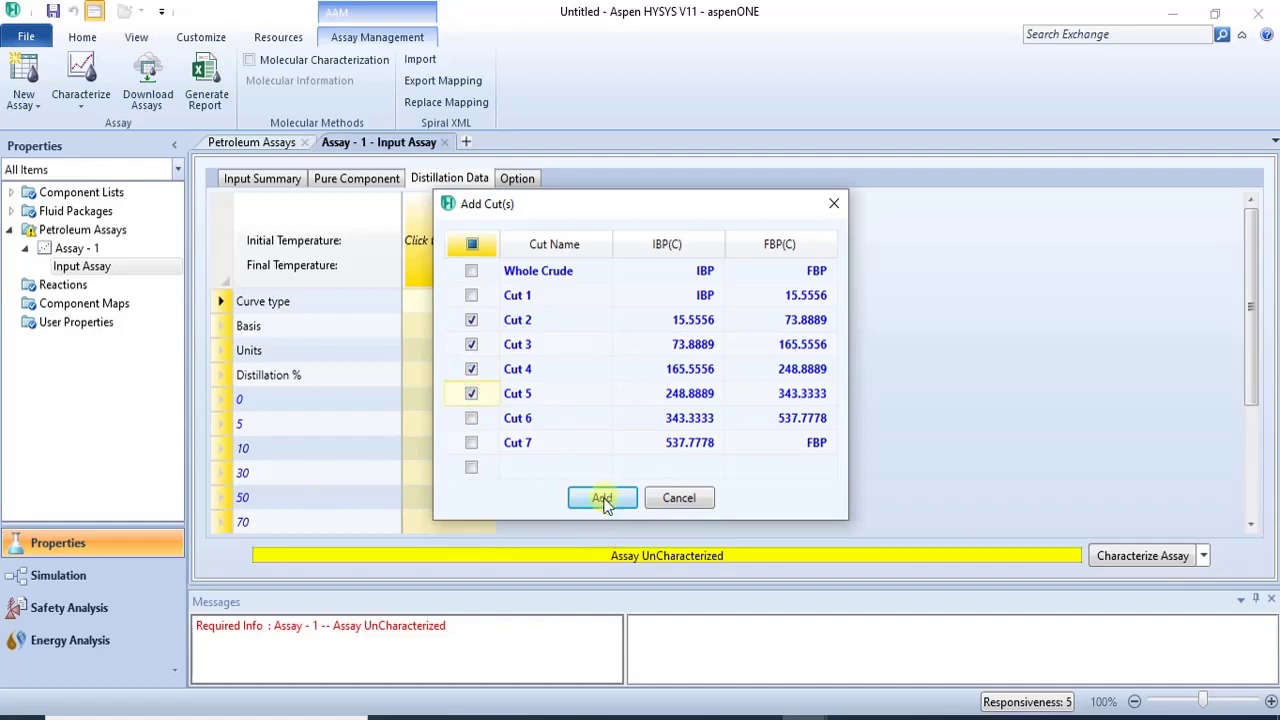
Step: Add Whole Crude and Cut 1 through Cut 7 to the distillation data
left_click(471, 245)
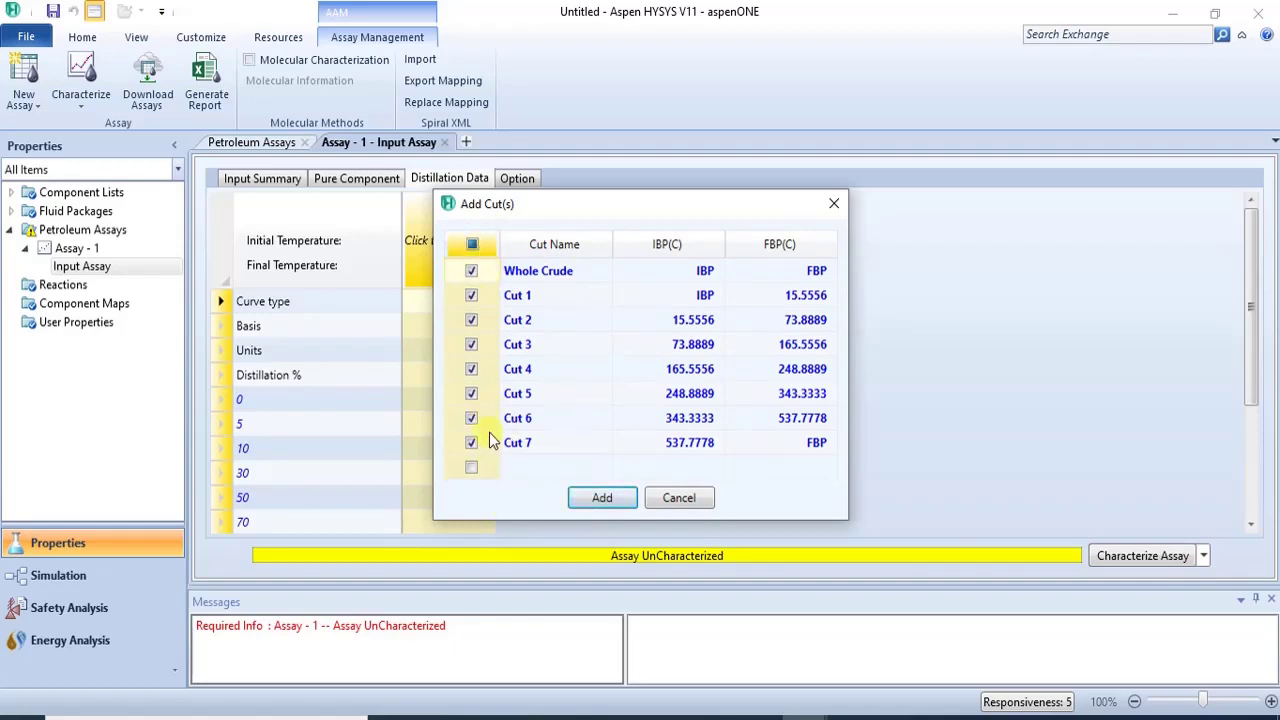
left_click(603, 498)
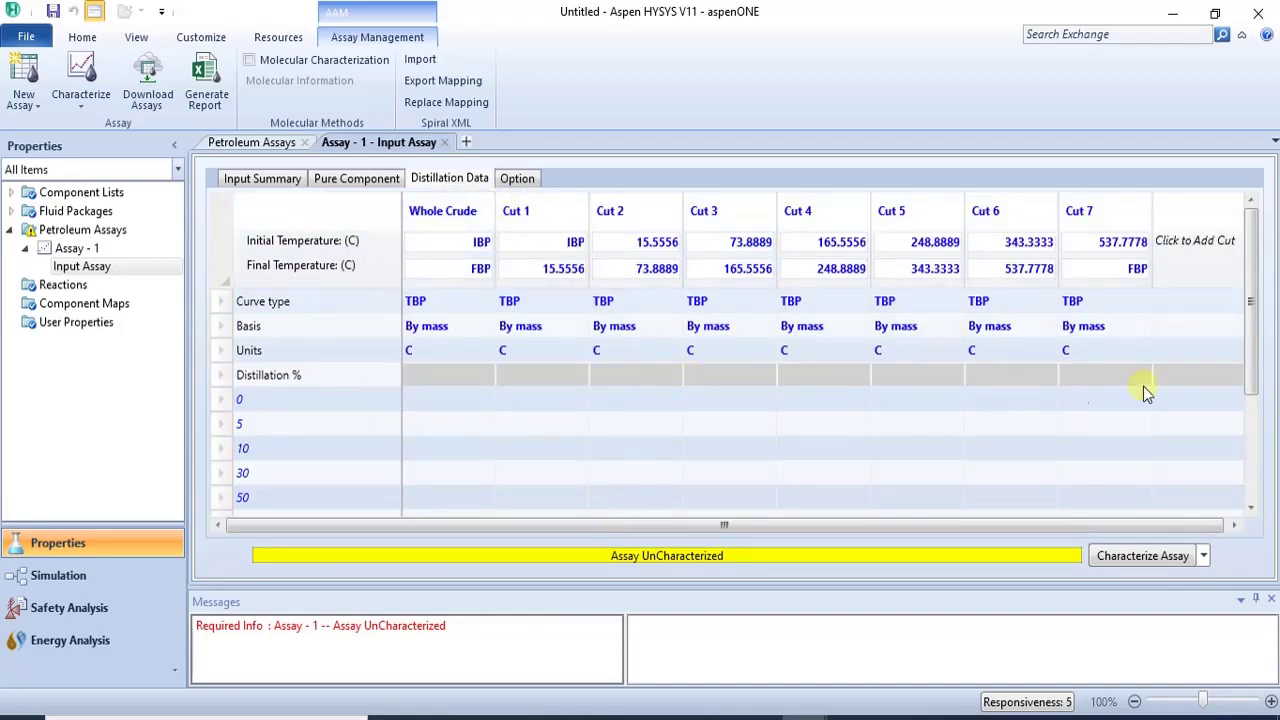
Step: Compare the distillation percentage rows in HYSYS with the TBP data in the Qua Iboe Excel sheet, then return to the input summary
left_click_drag(1250, 315, 1254, 487)
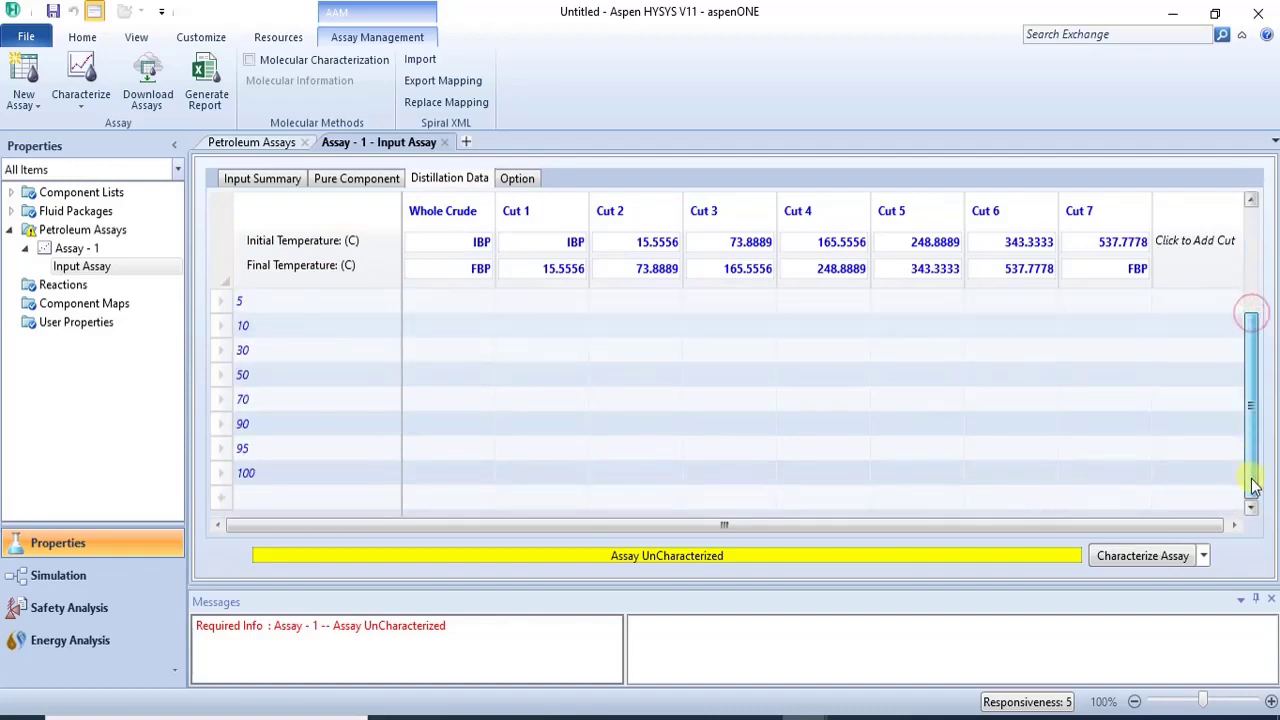
mouse_move(810, 716)
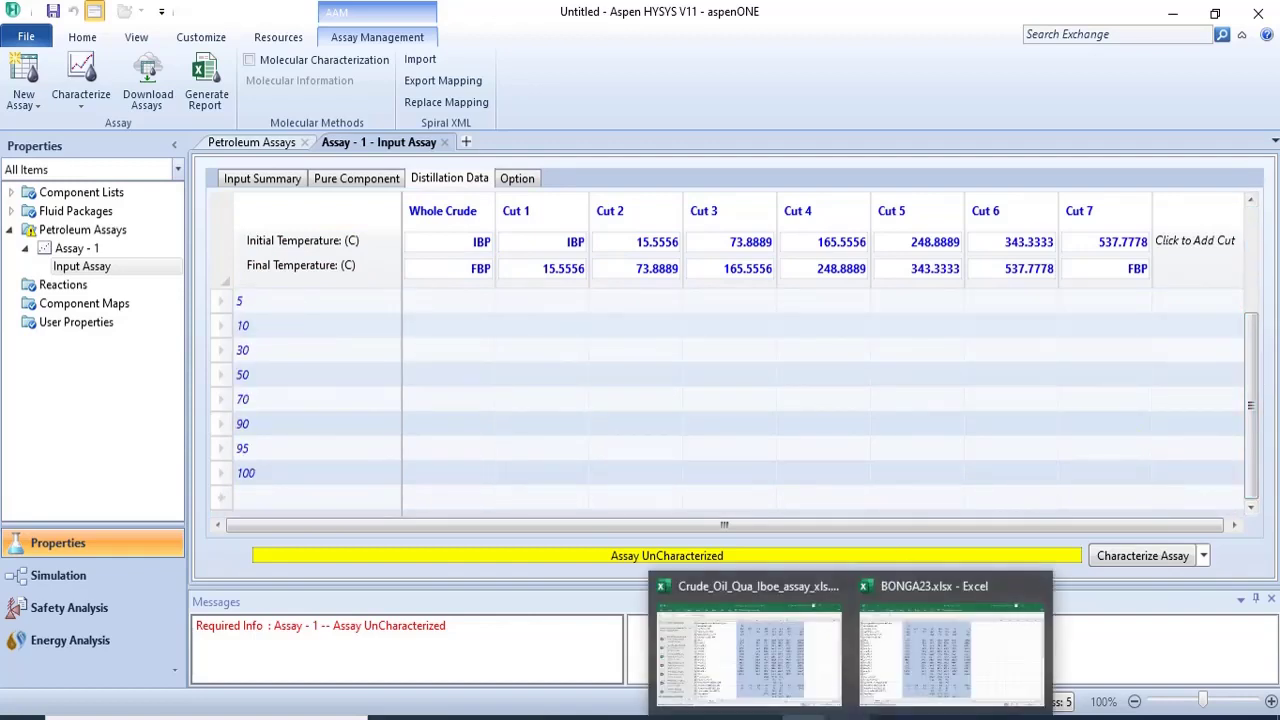
left_click(810, 650)
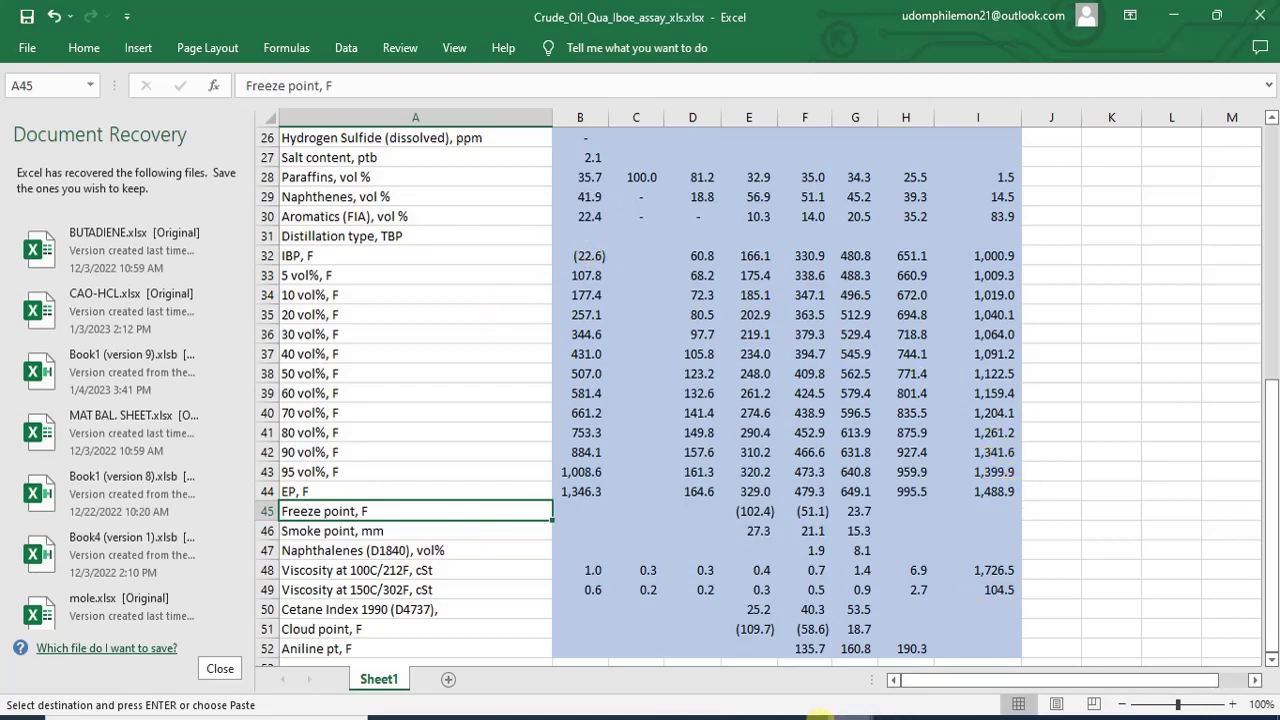
mouse_move(862, 714)
mouse_move(875, 652)
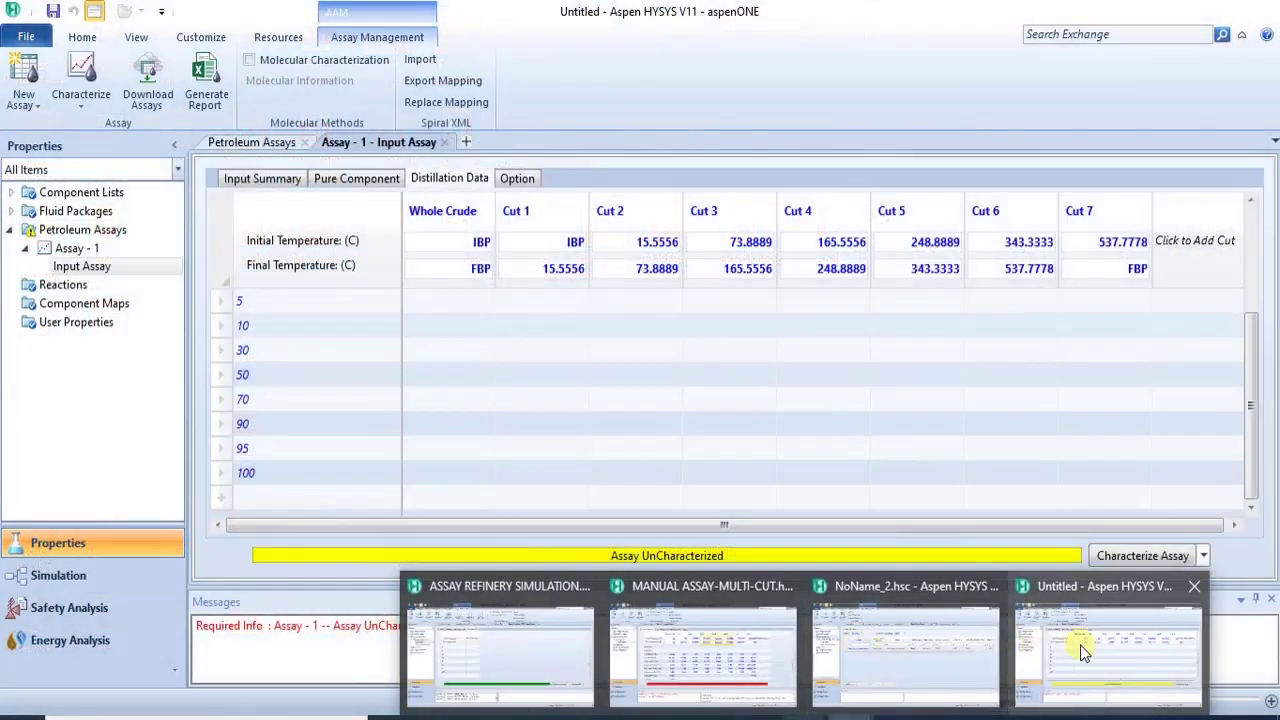
left_click(1080, 645)
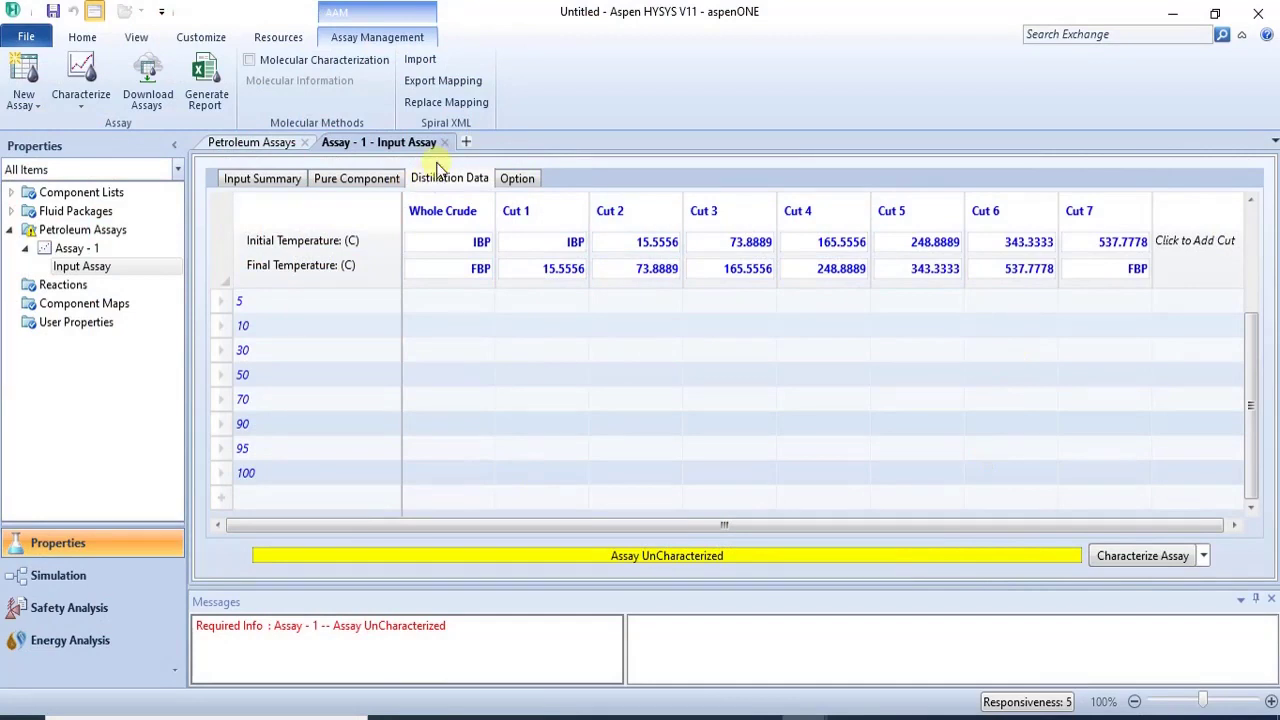
left_click(287, 180)
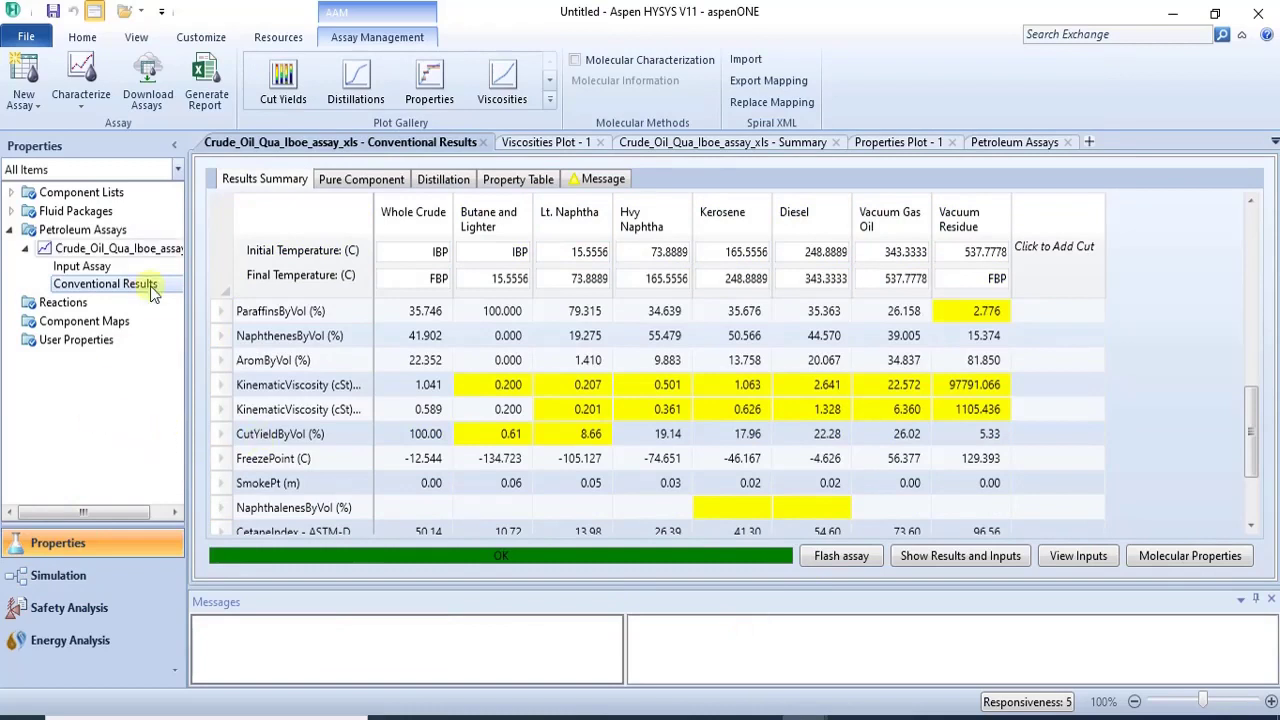
Step: Start an Excel assay report in the imported Qua Iboe case and include the assay Crude_Oil_Qua_Iboe_assay_xls
left_click(215, 97)
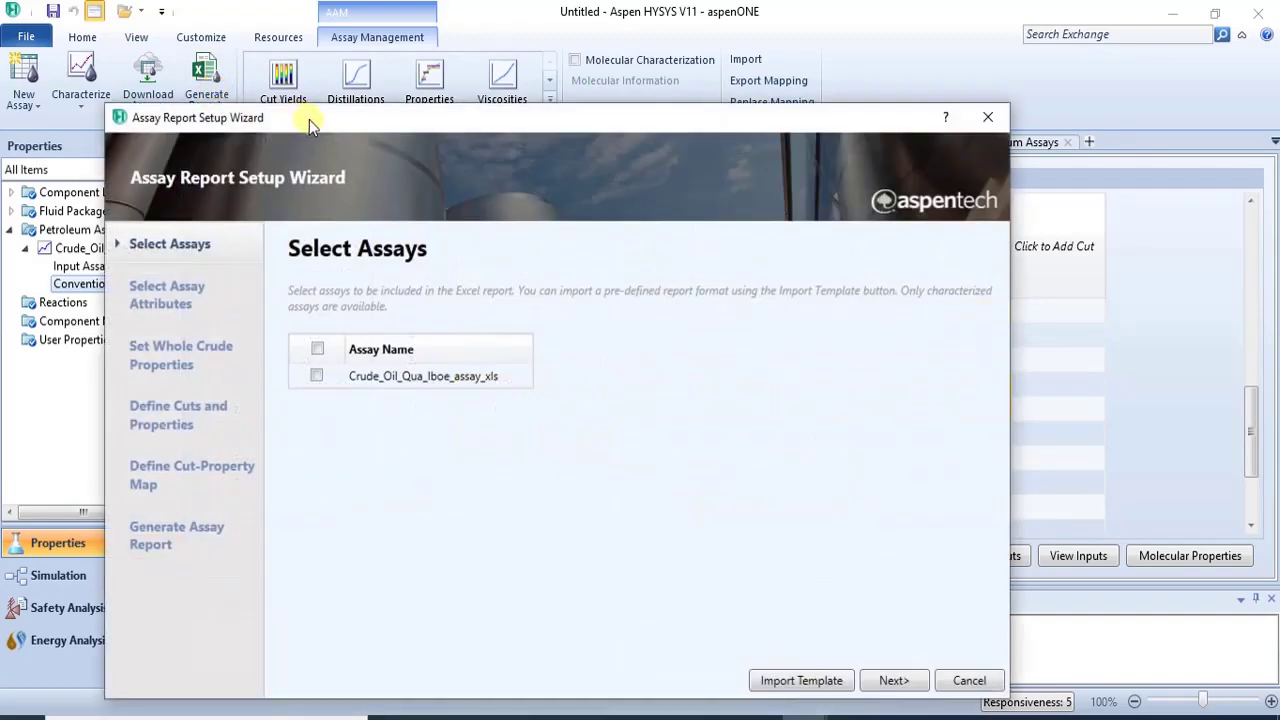
left_click_drag(309, 119, 298, 42)
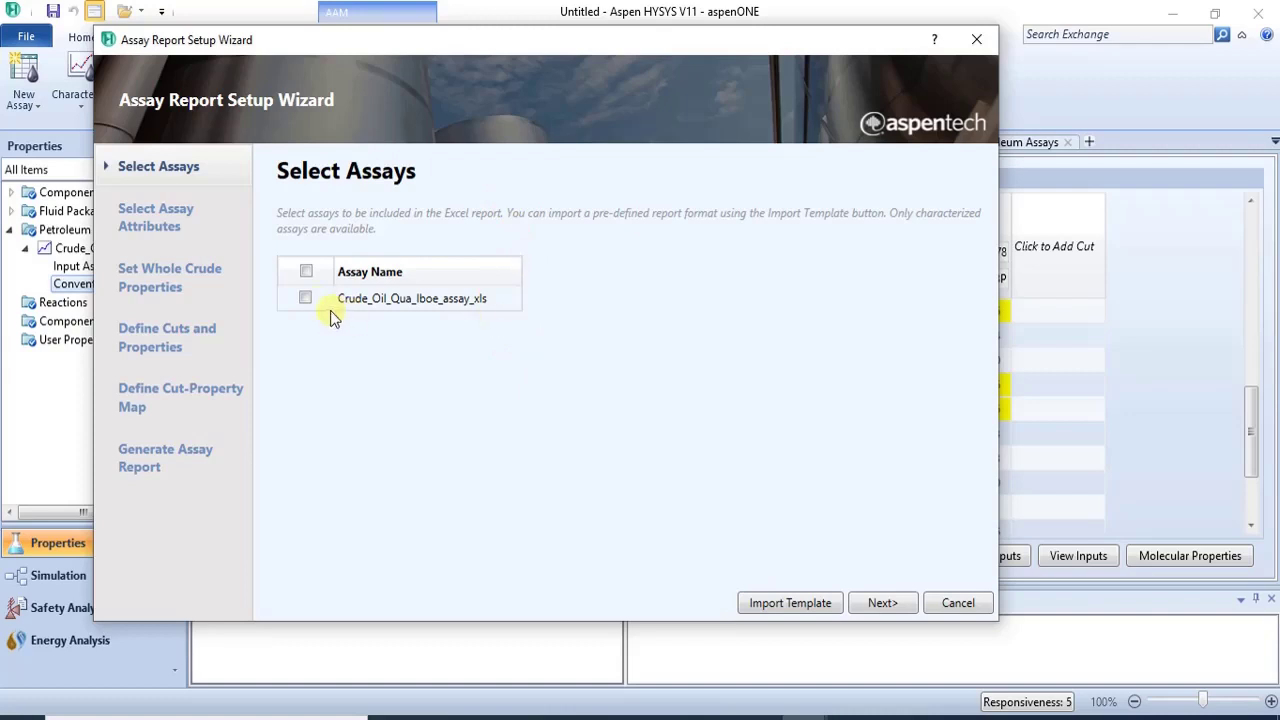
left_click(306, 271)
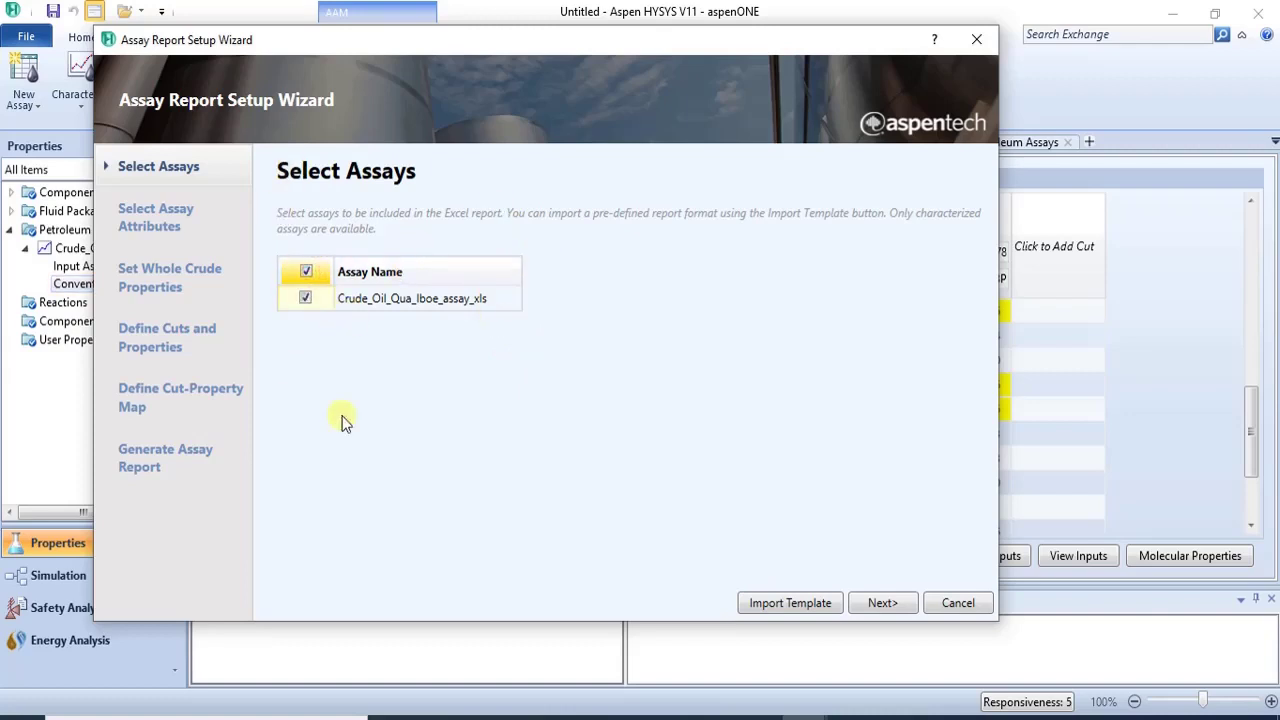
left_click(883, 603)
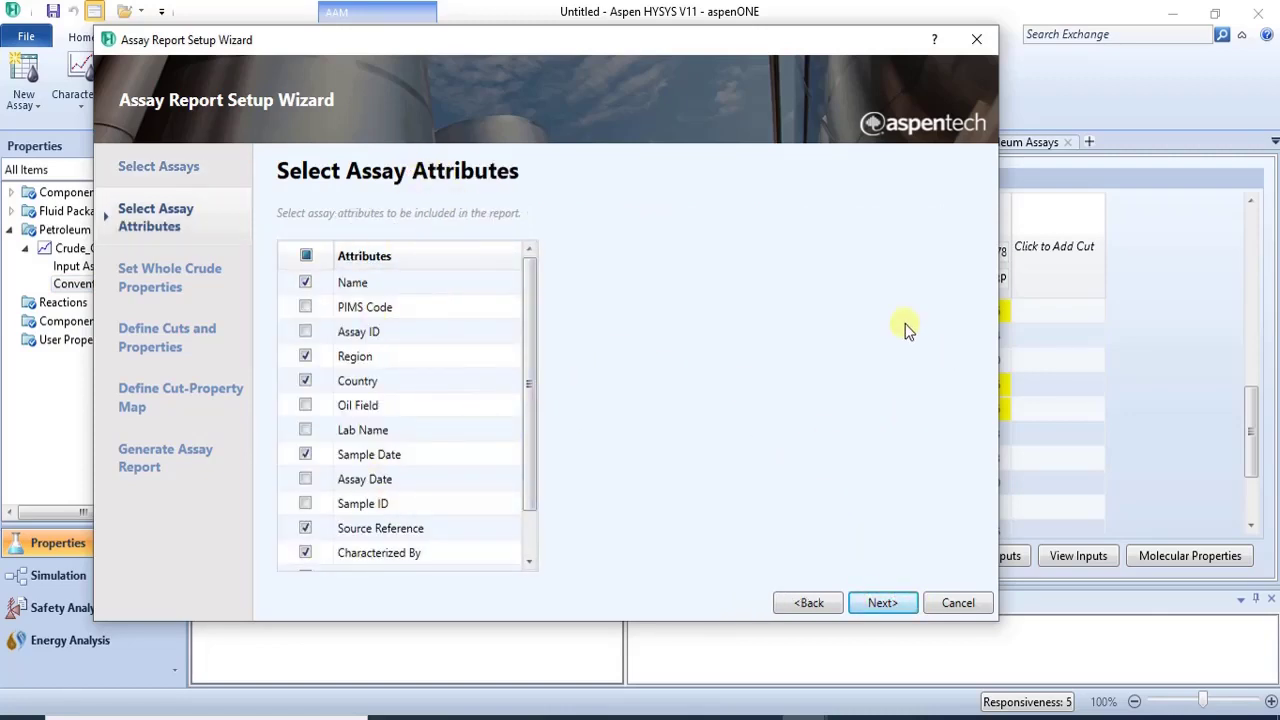
Step: Keep the default assay attributes, whole crude properties, cut definitions and cut-property map for the report
left_click(881, 605)
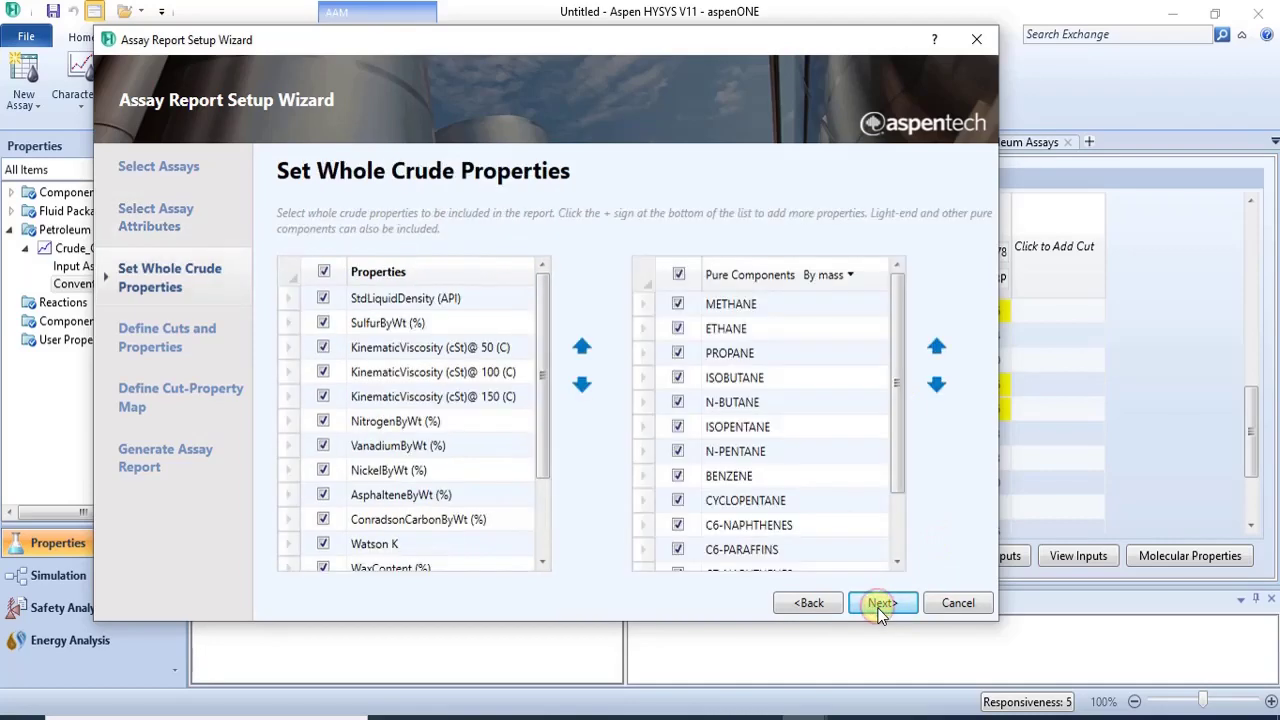
left_click(881, 606)
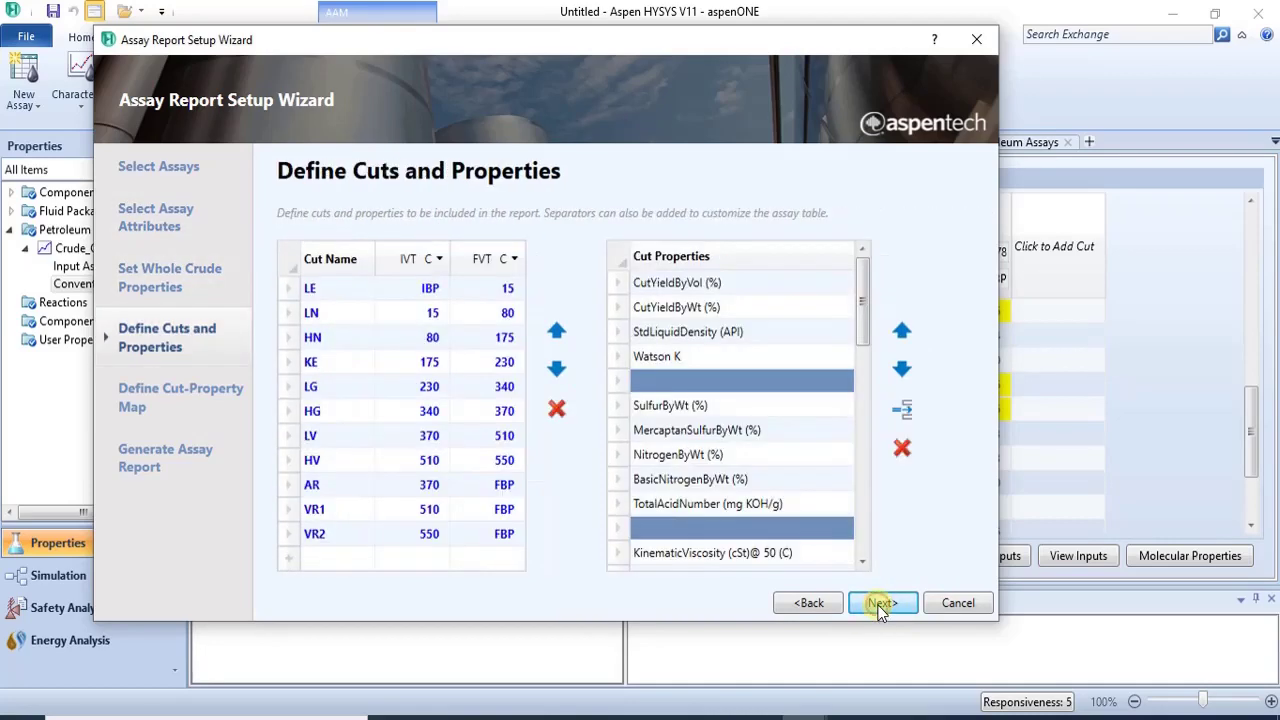
left_click(881, 605)
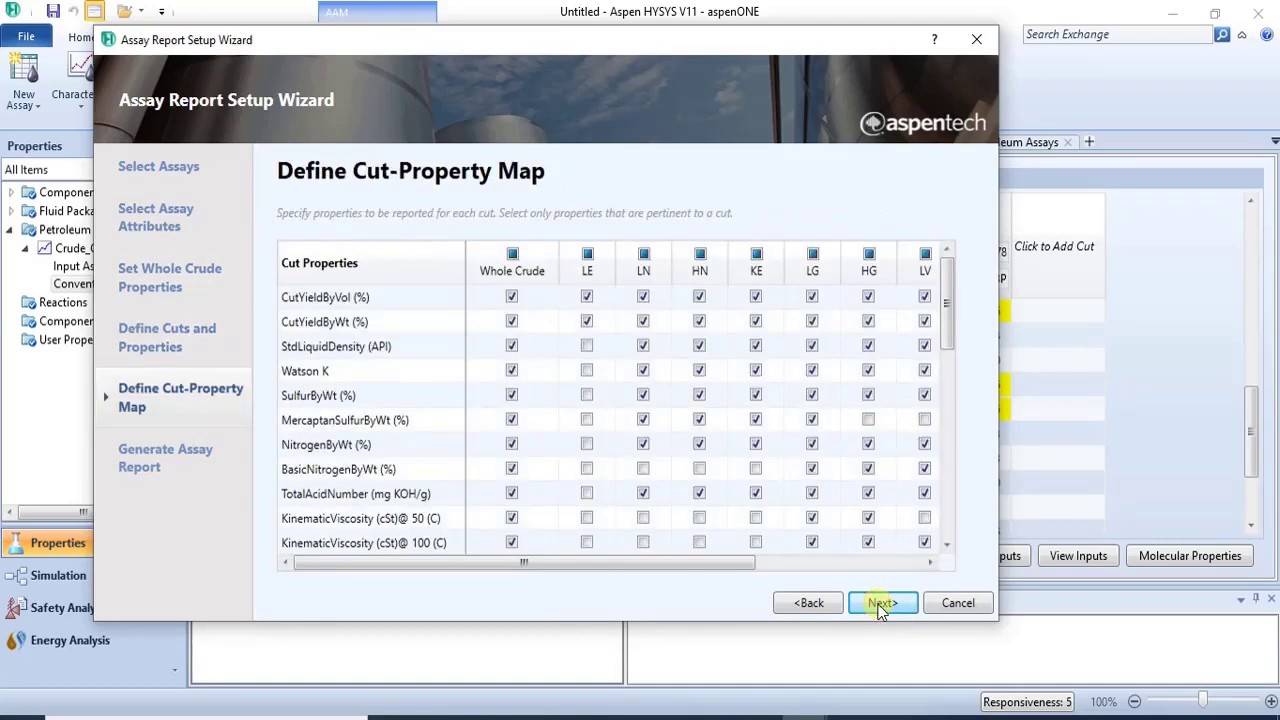
left_click(881, 605)
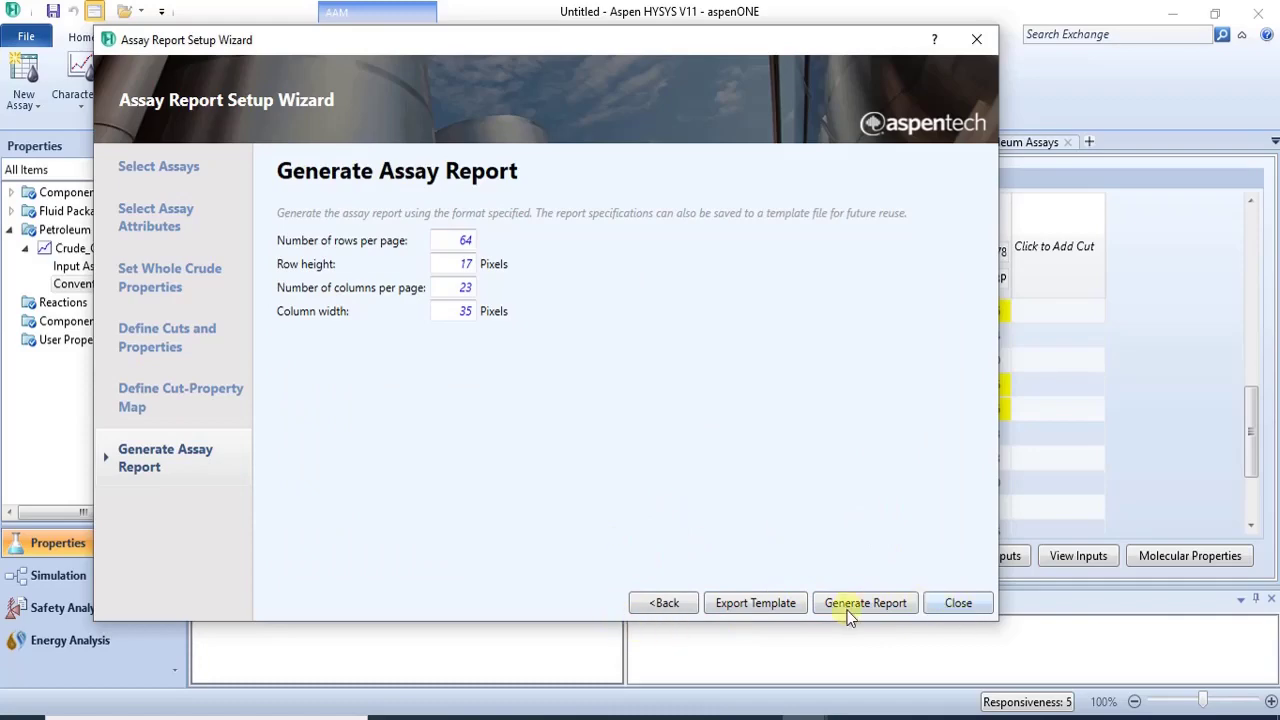
Step: Generate the assay report and save it as the Excel file ASSAY2 in the YOUTUBE DOCS folder
left_click(866, 603)
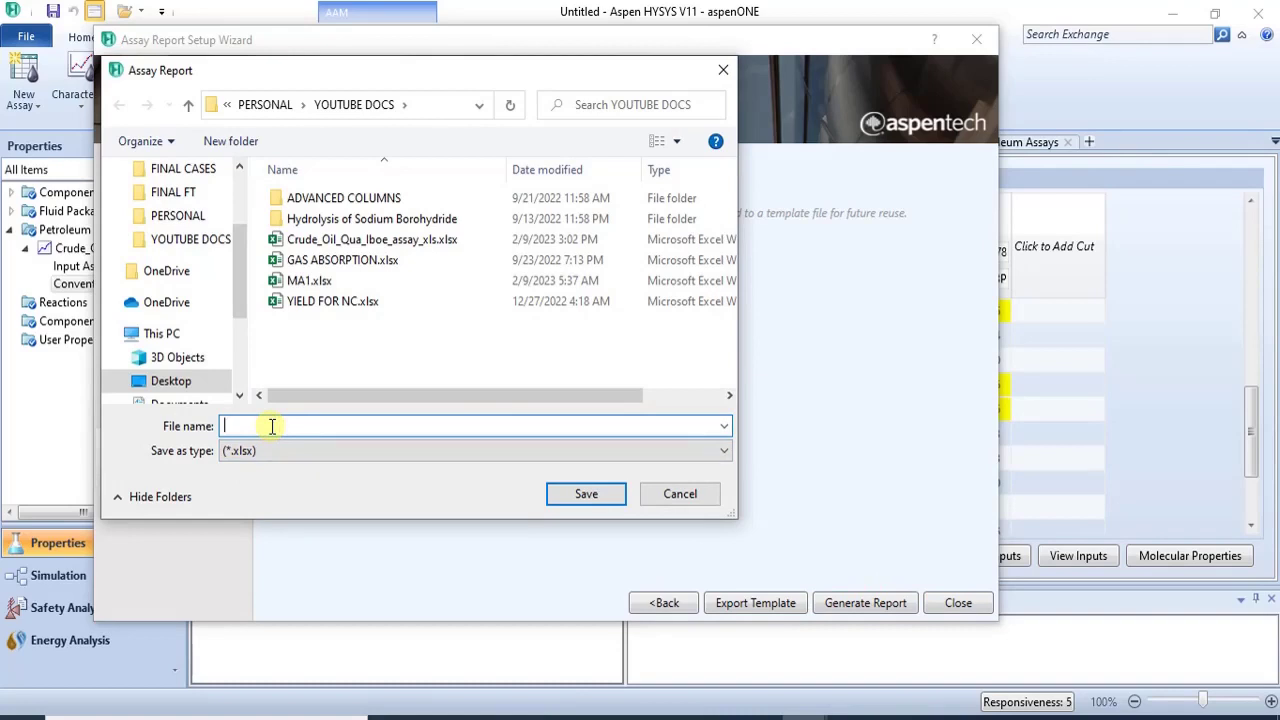
type("ASSAY")
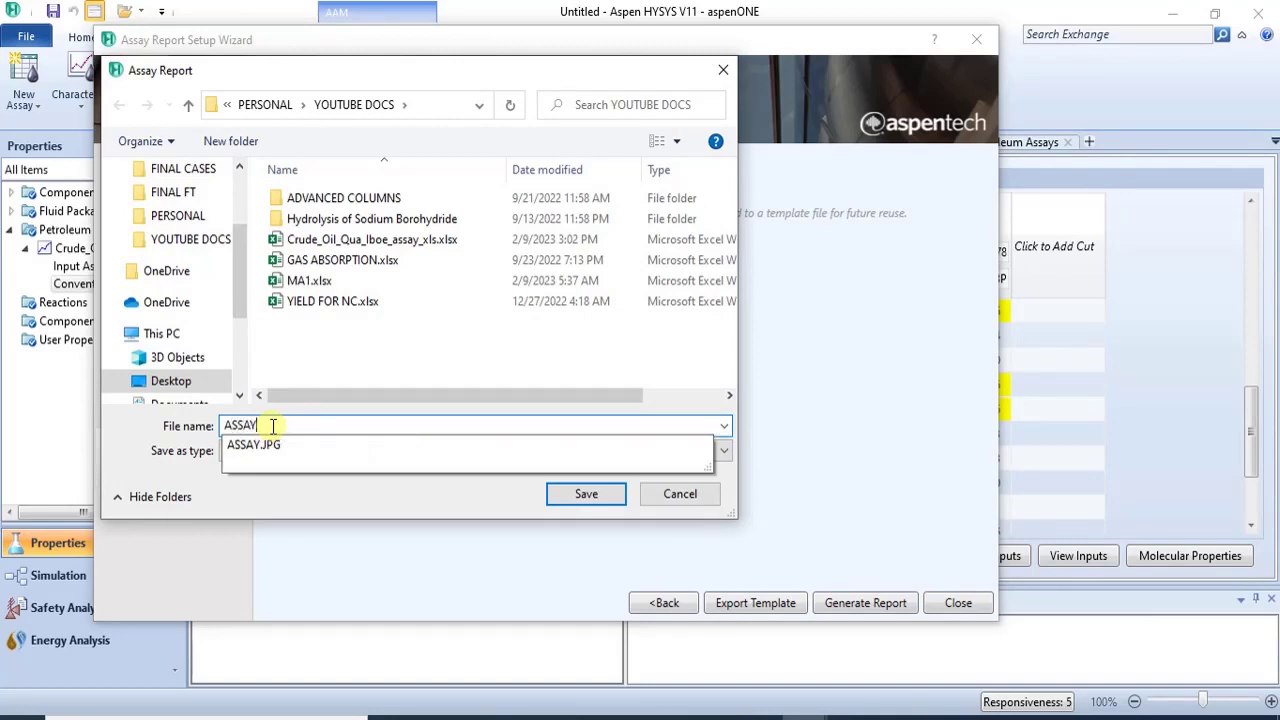
type("2")
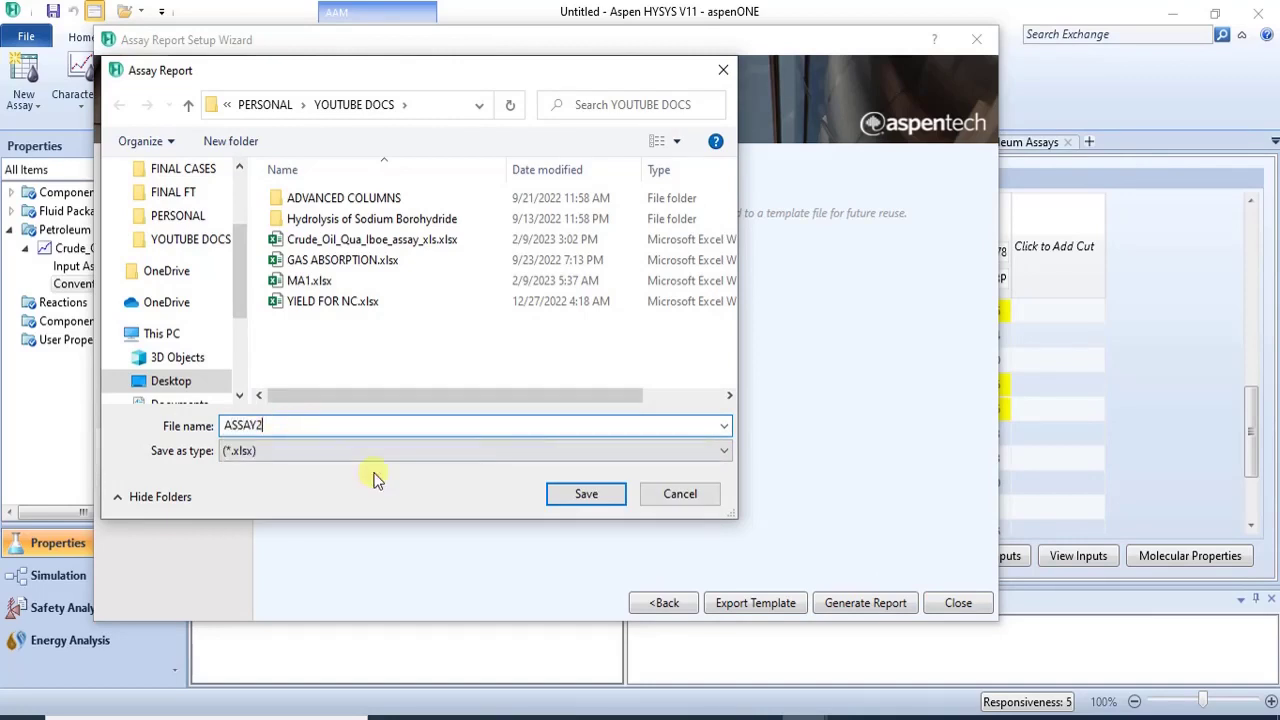
left_click(588, 494)
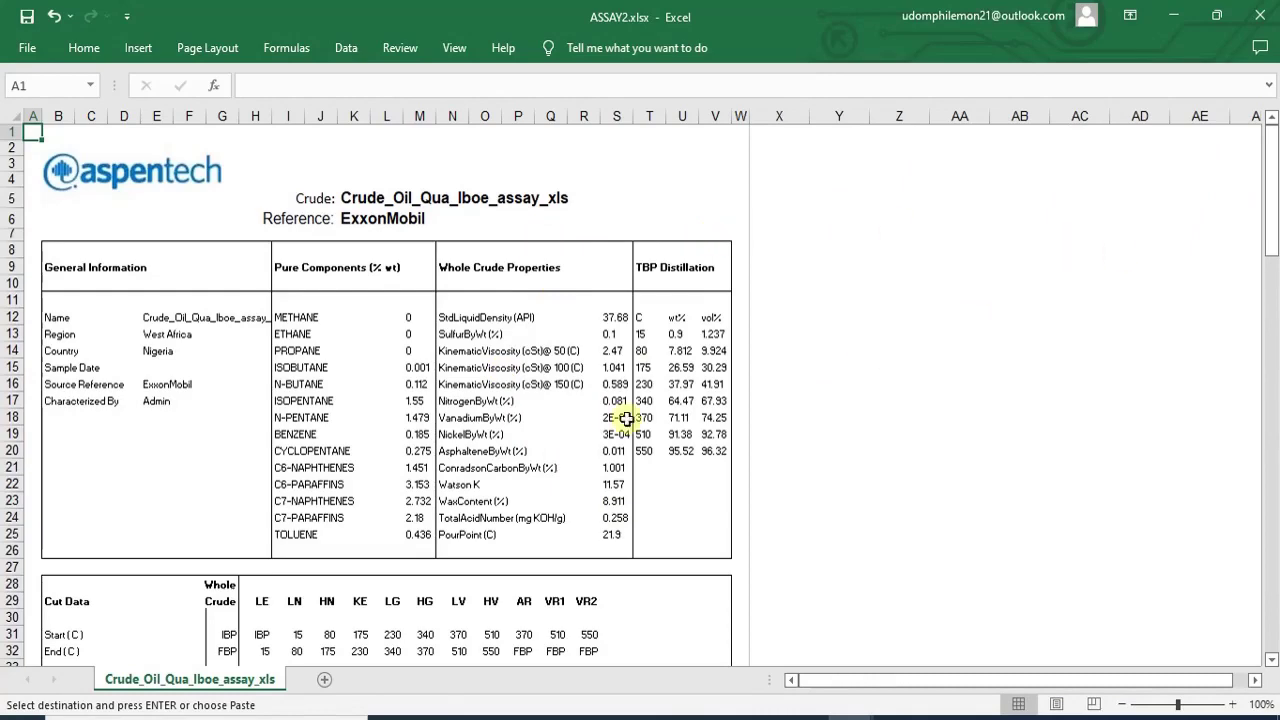
Step: Examine the whole crude properties, TBP distillation and cut data across both pages of the ASSAY2 report
left_click_drag(1275, 229, 1260, 486)
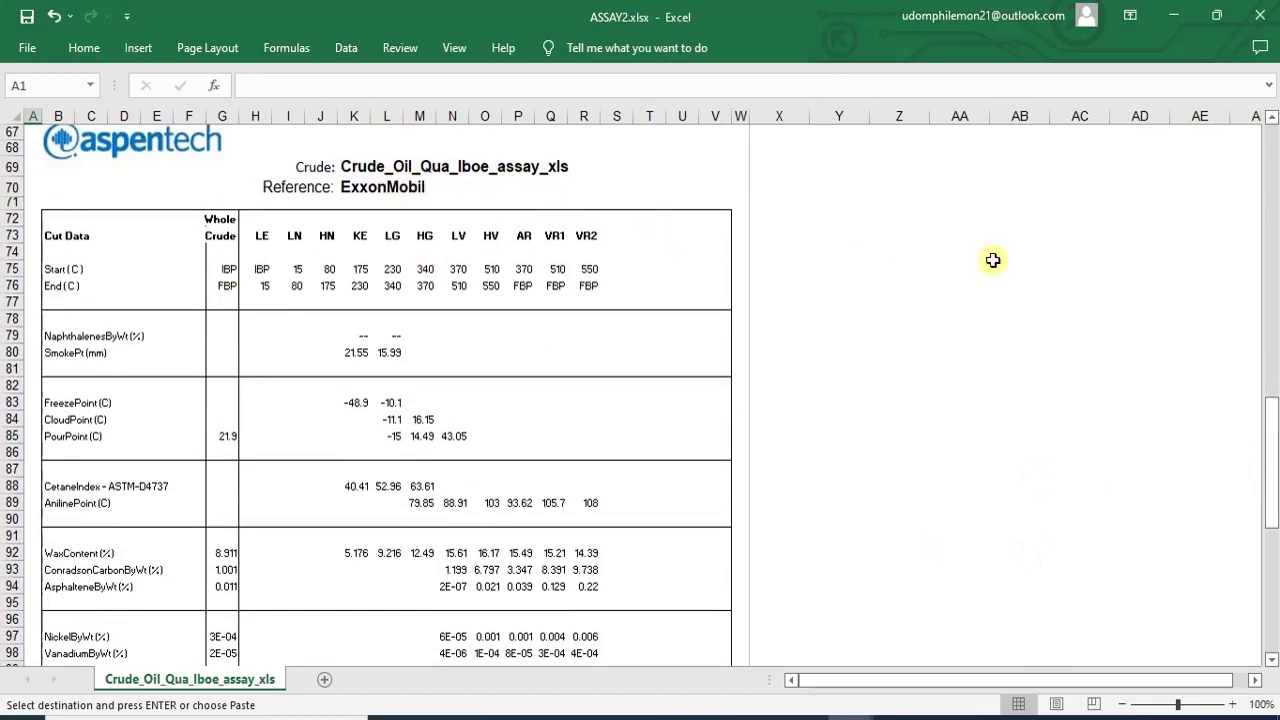
left_click_drag(1270, 486, 1226, 217)
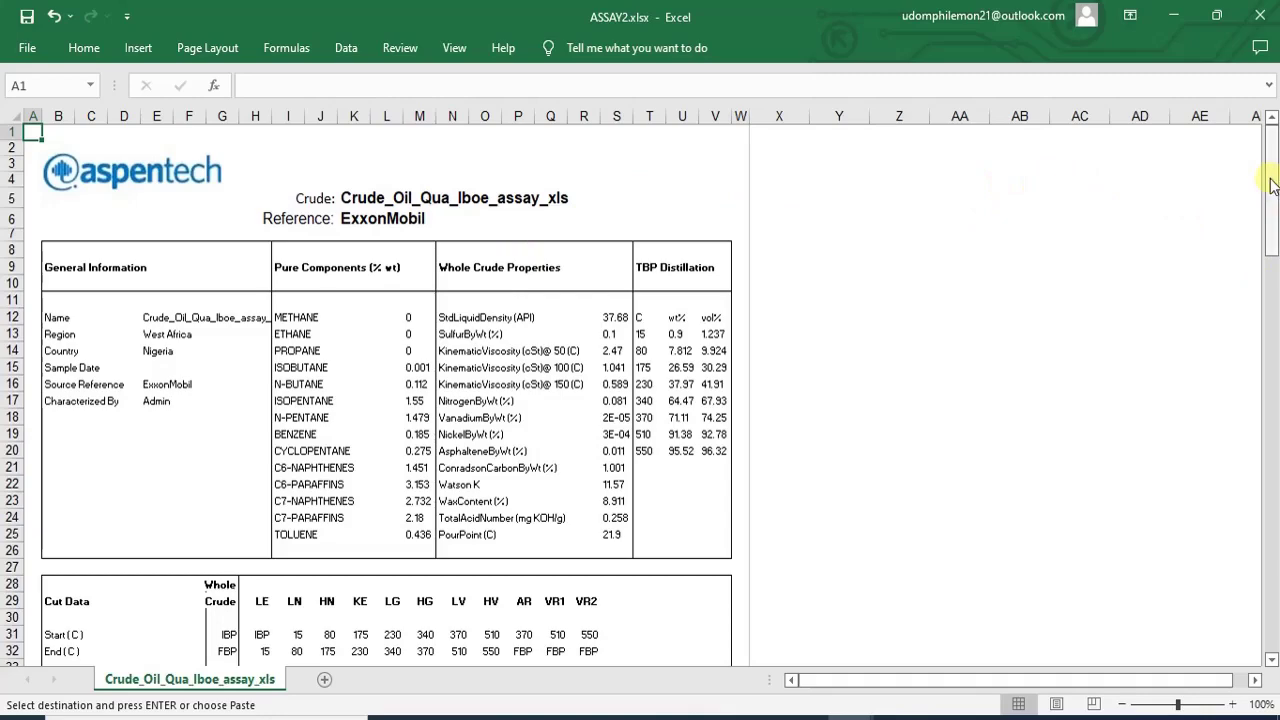
left_click_drag(1272, 185, 1272, 402)
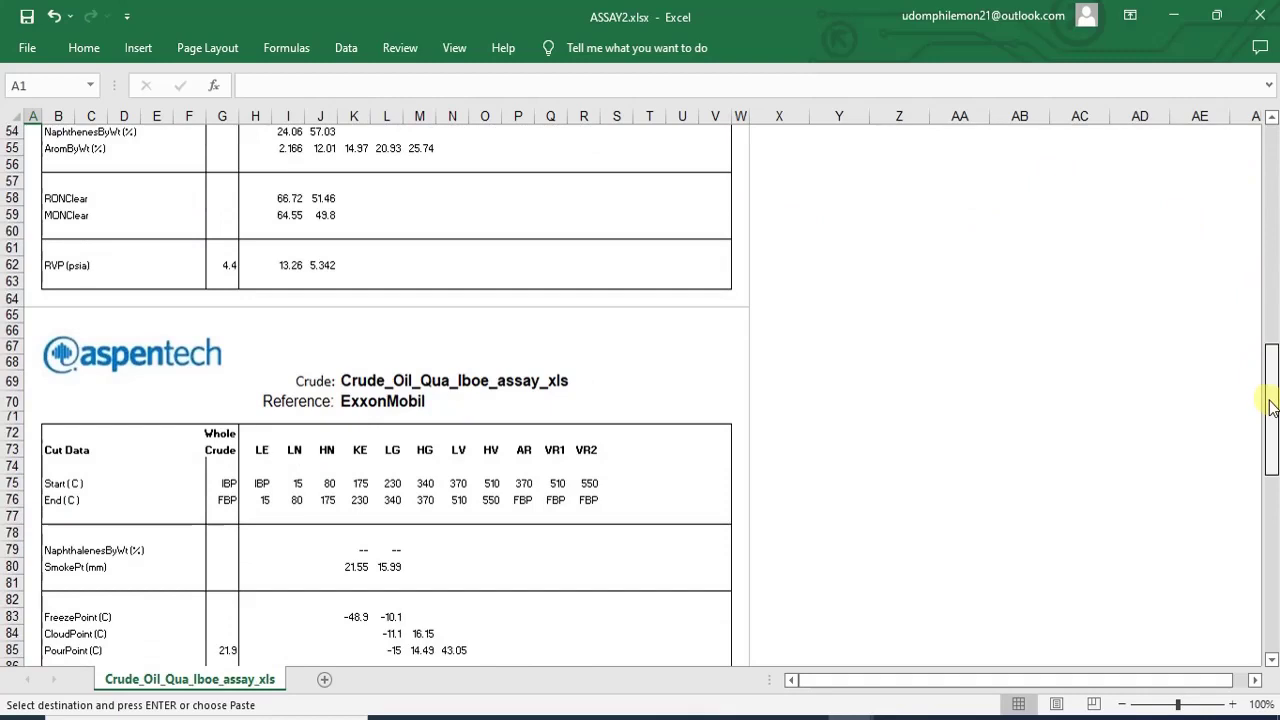
left_click_drag(1272, 405, 1272, 430)
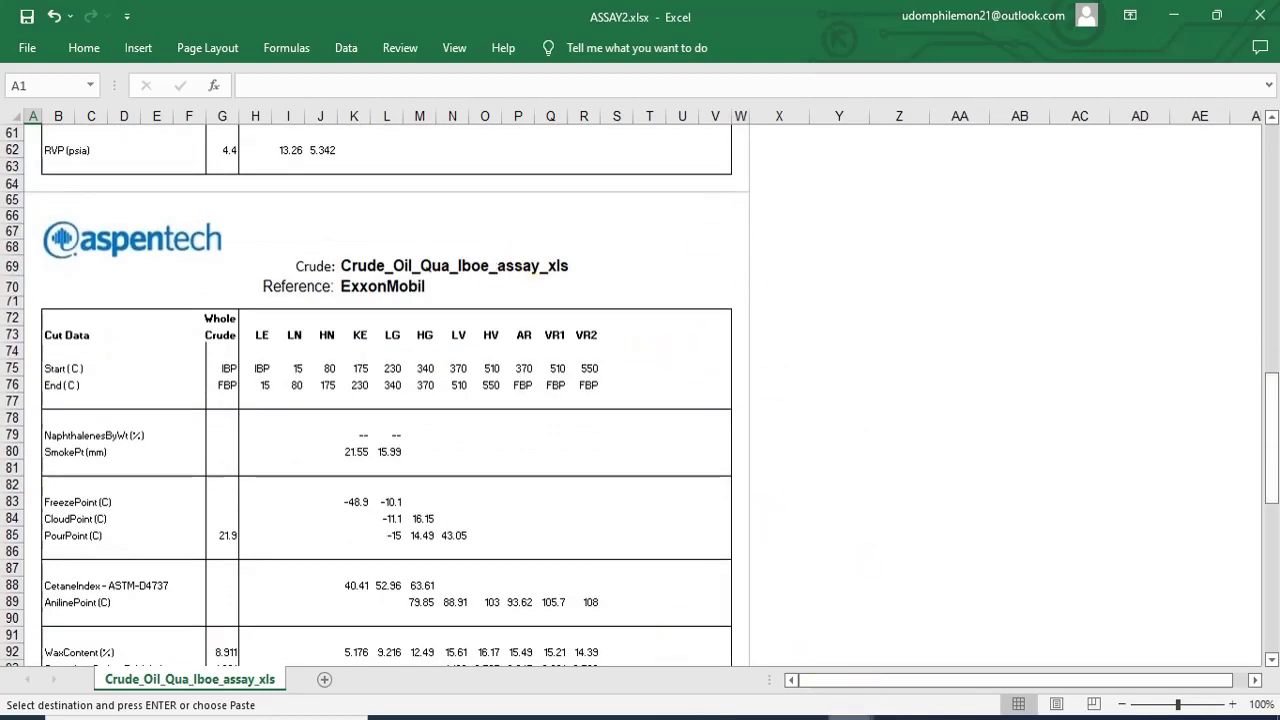
Step: Switch to the Crude_Oil_Qua_Iboe_assay_xls workbook and examine its original cut columns and property rows for comparison with the report
mouse_move(850, 717)
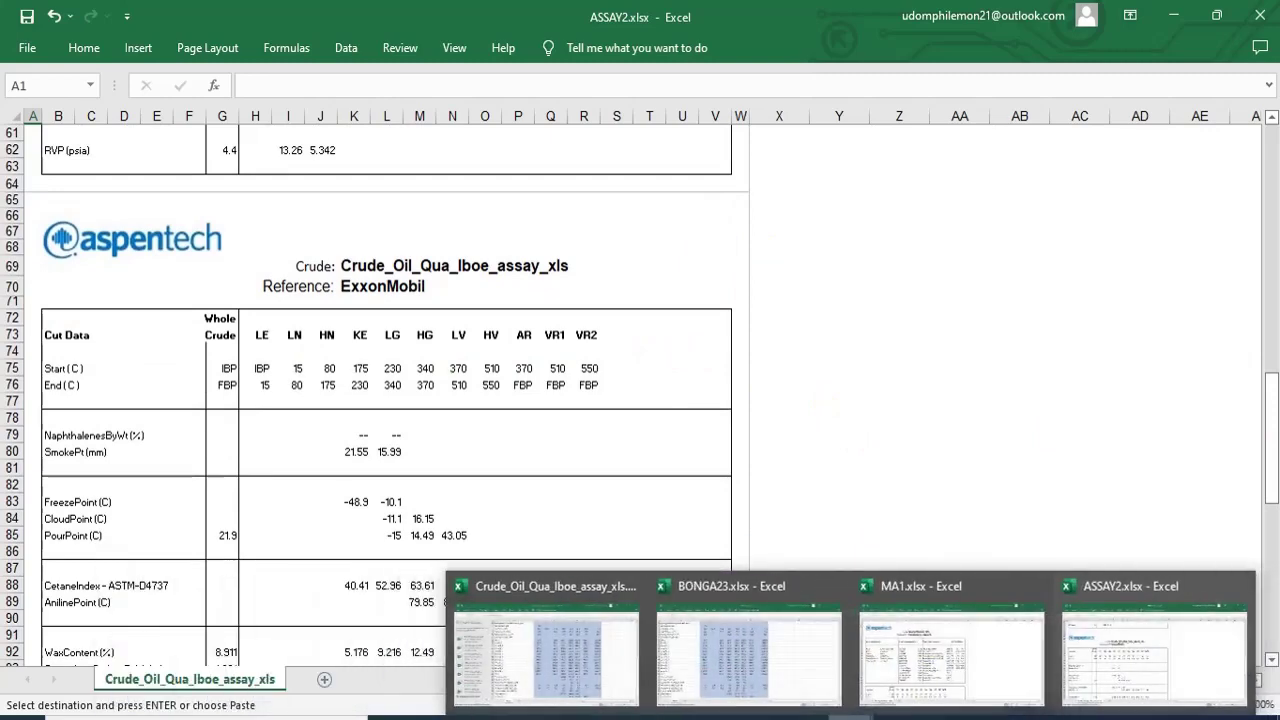
left_click(546, 655)
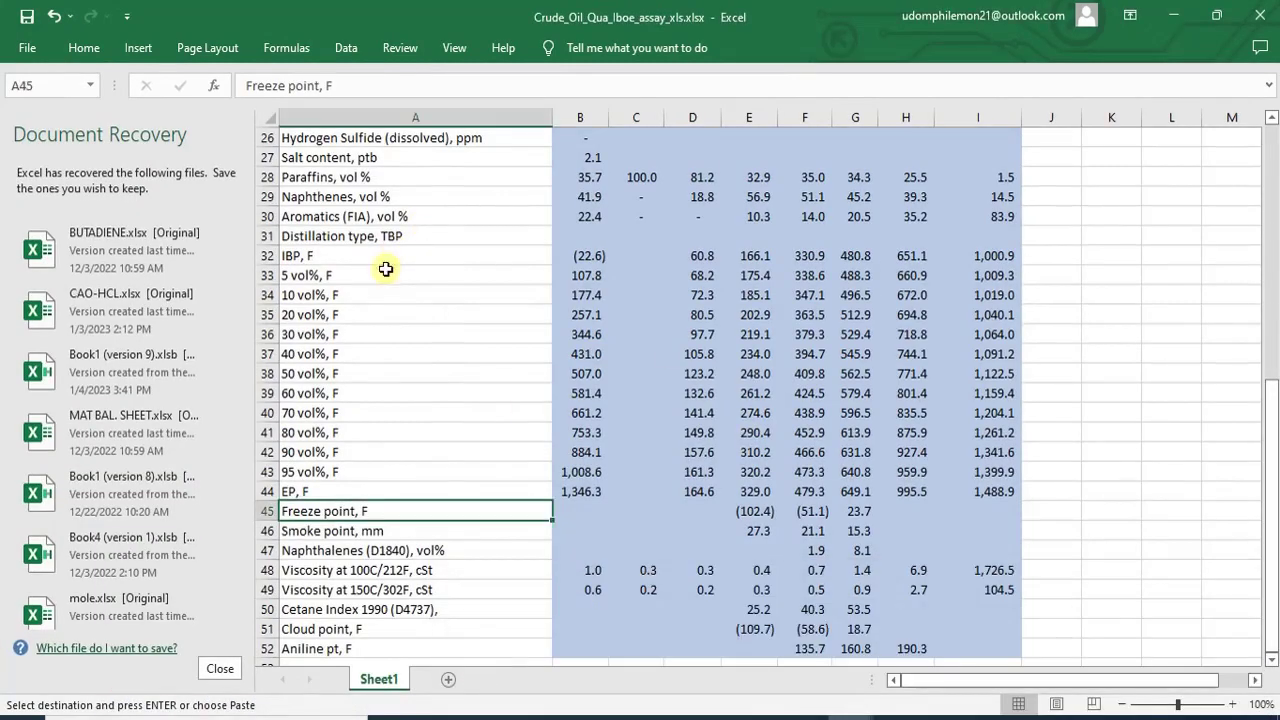
left_click_drag(1269, 480, 1268, 150)
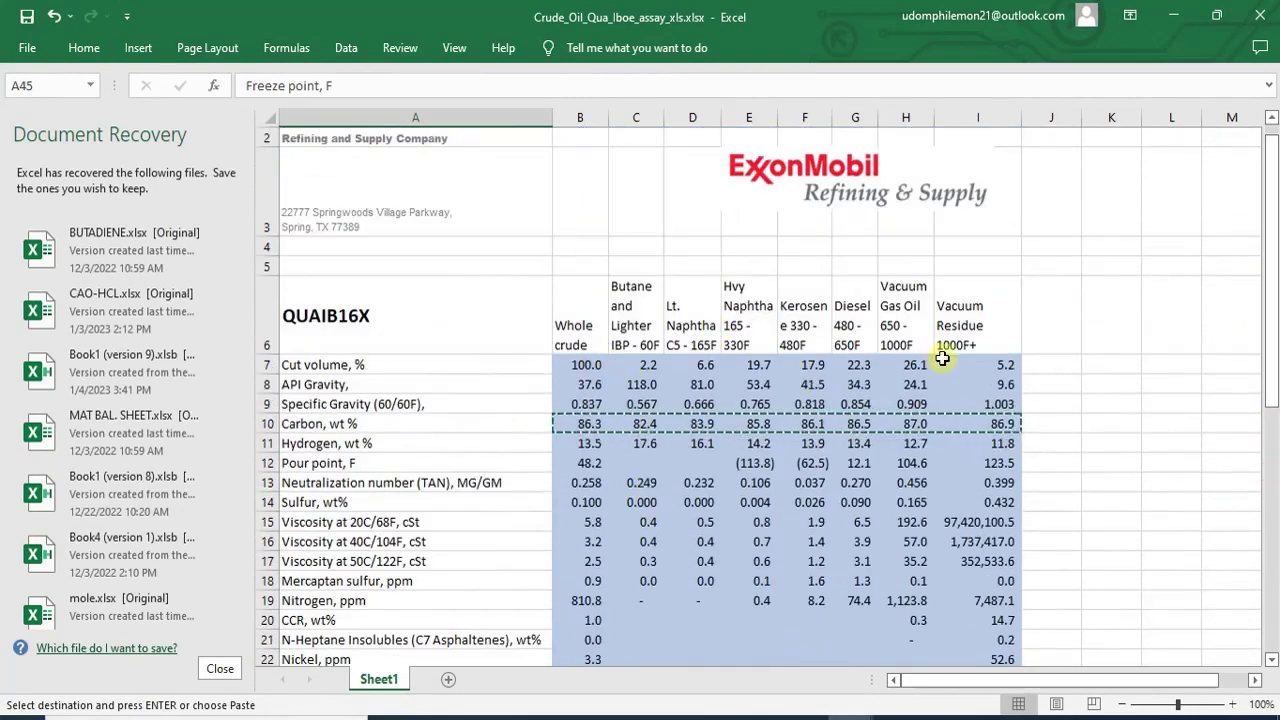